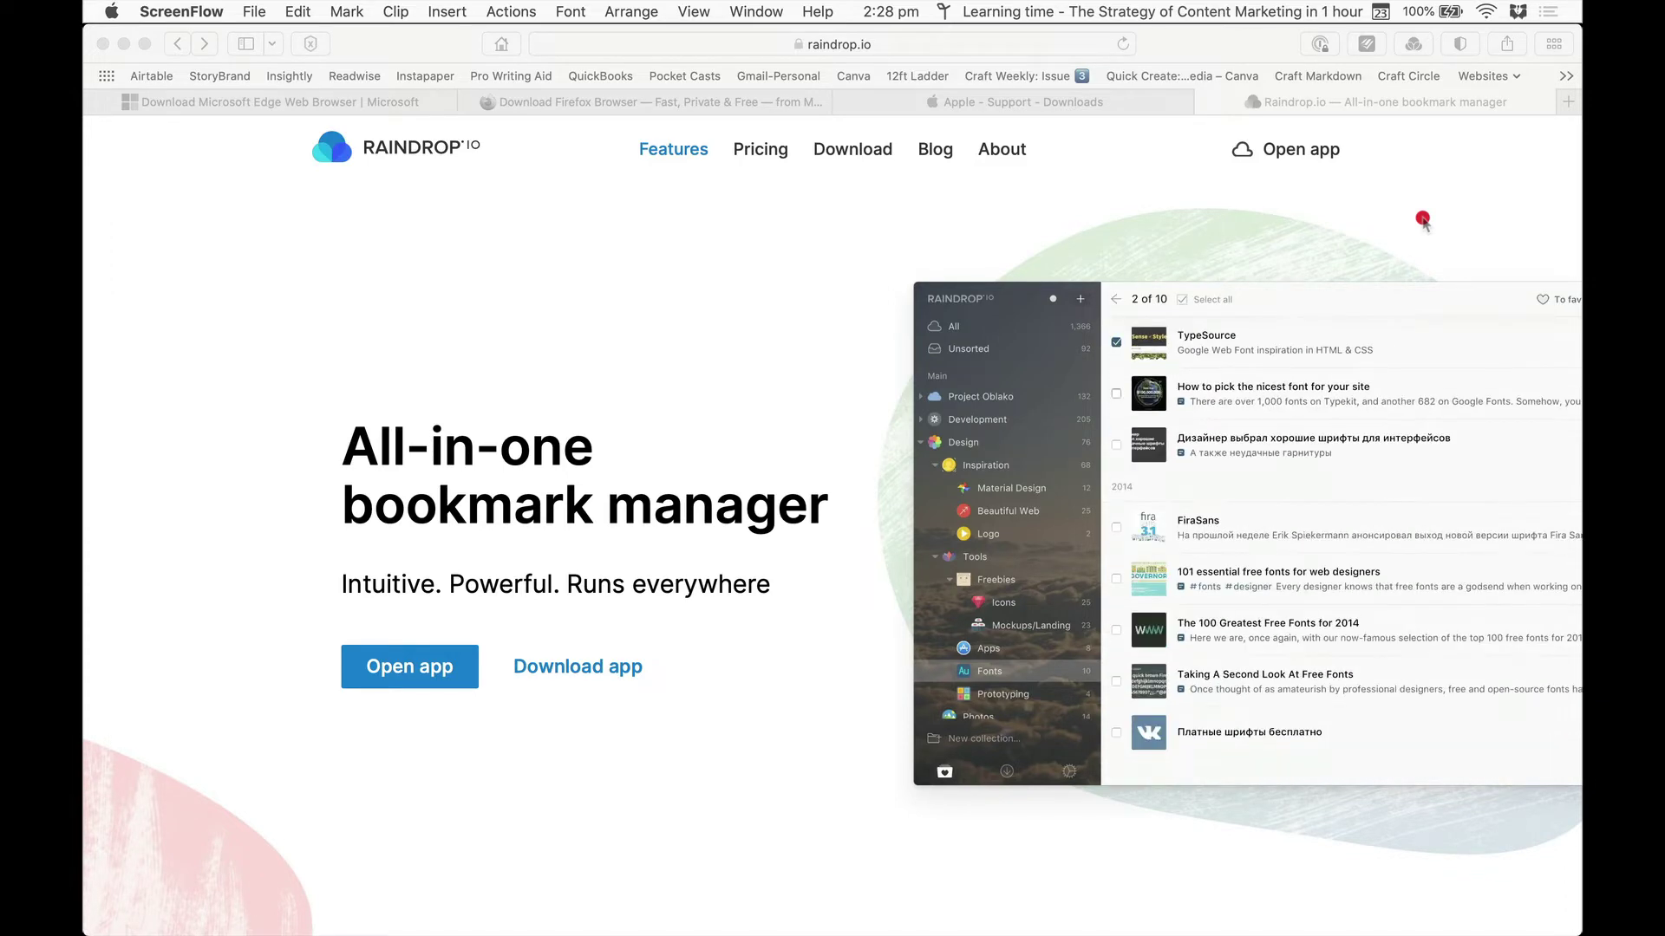
- Open the Raindrop save popup for the raindrop.io page in Safari, then switch to Google Chrome
left_click(1508, 46)
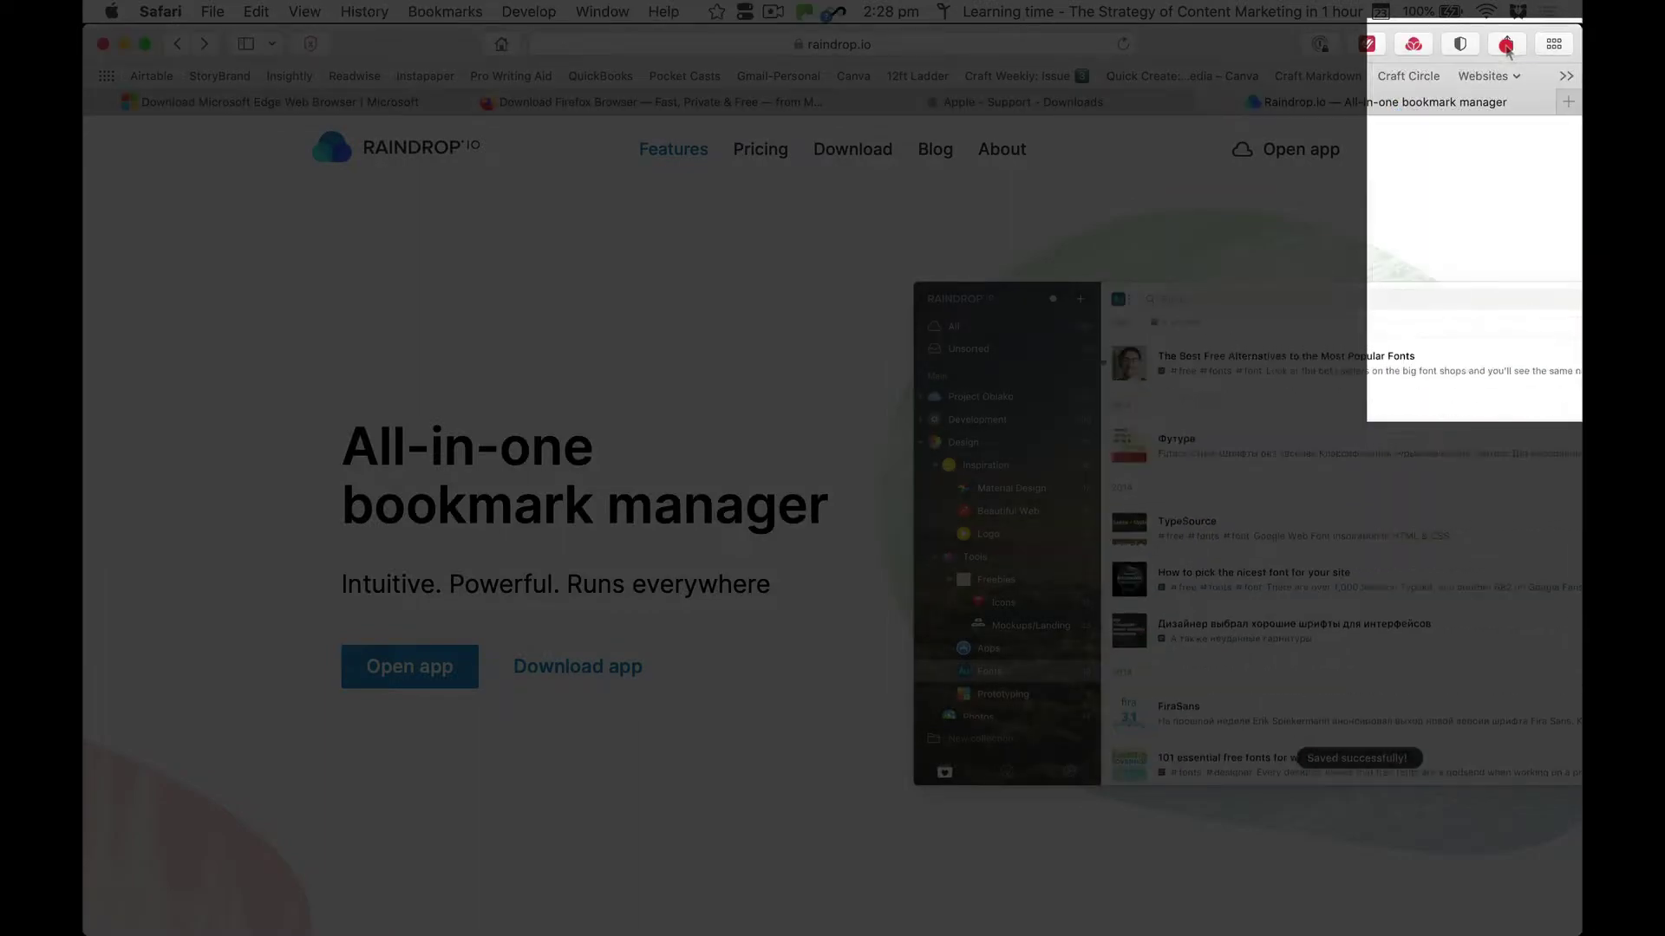
left_click(1507, 45)
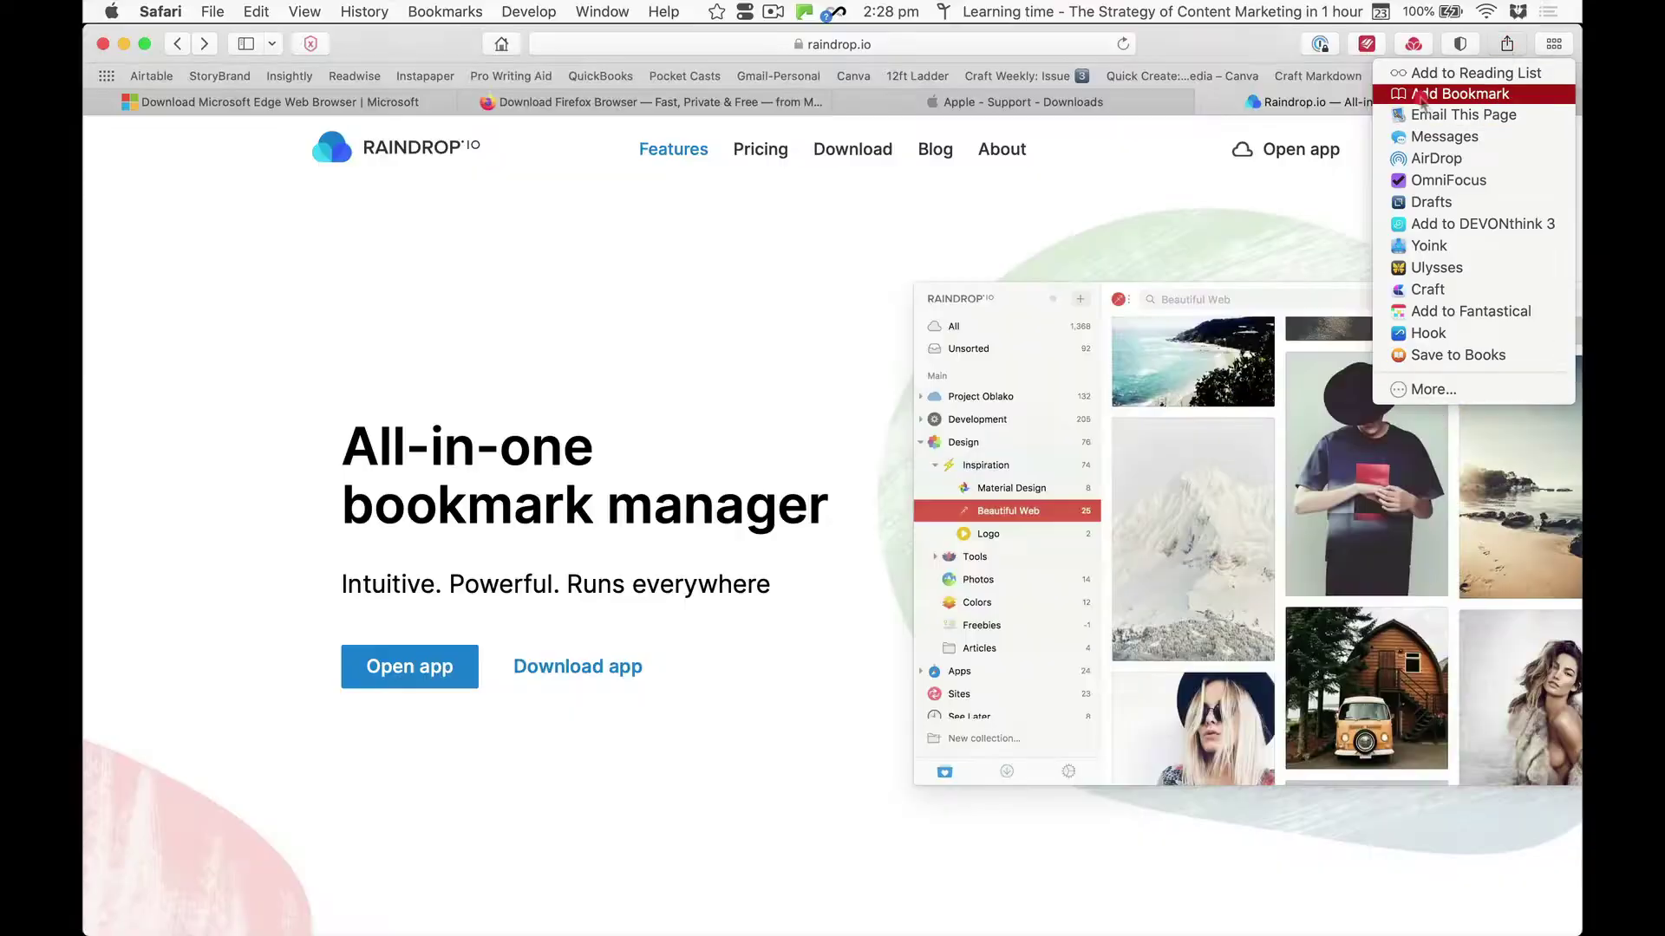
left_click(1047, 217)
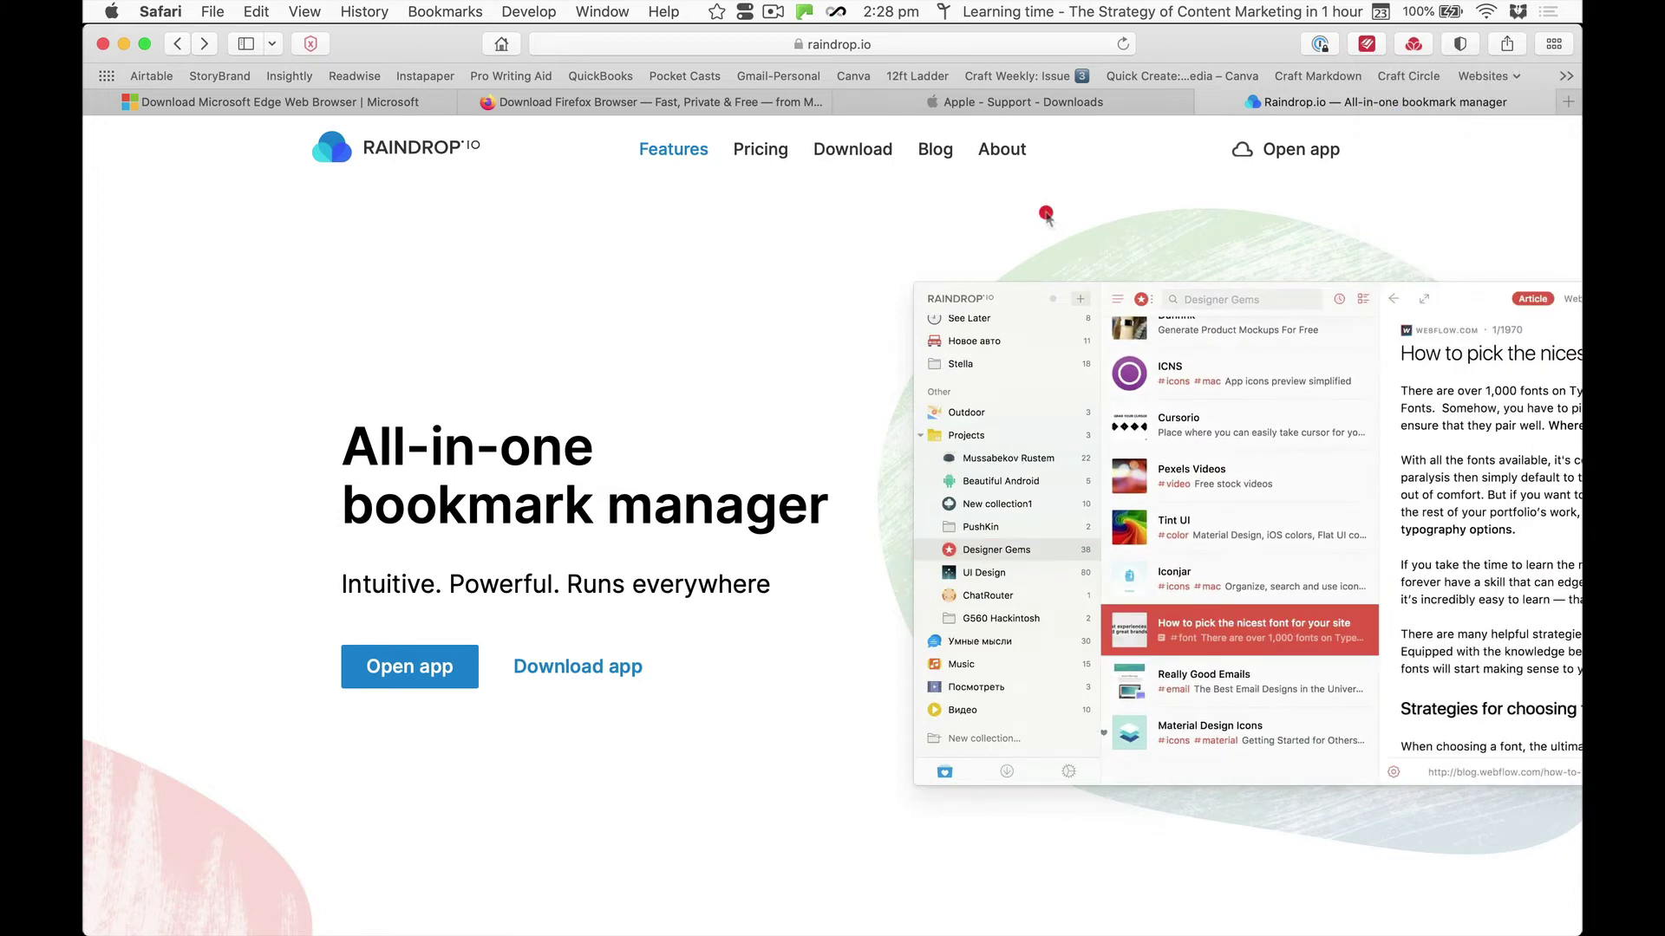
key("super+Tab")
key("super+Tab")
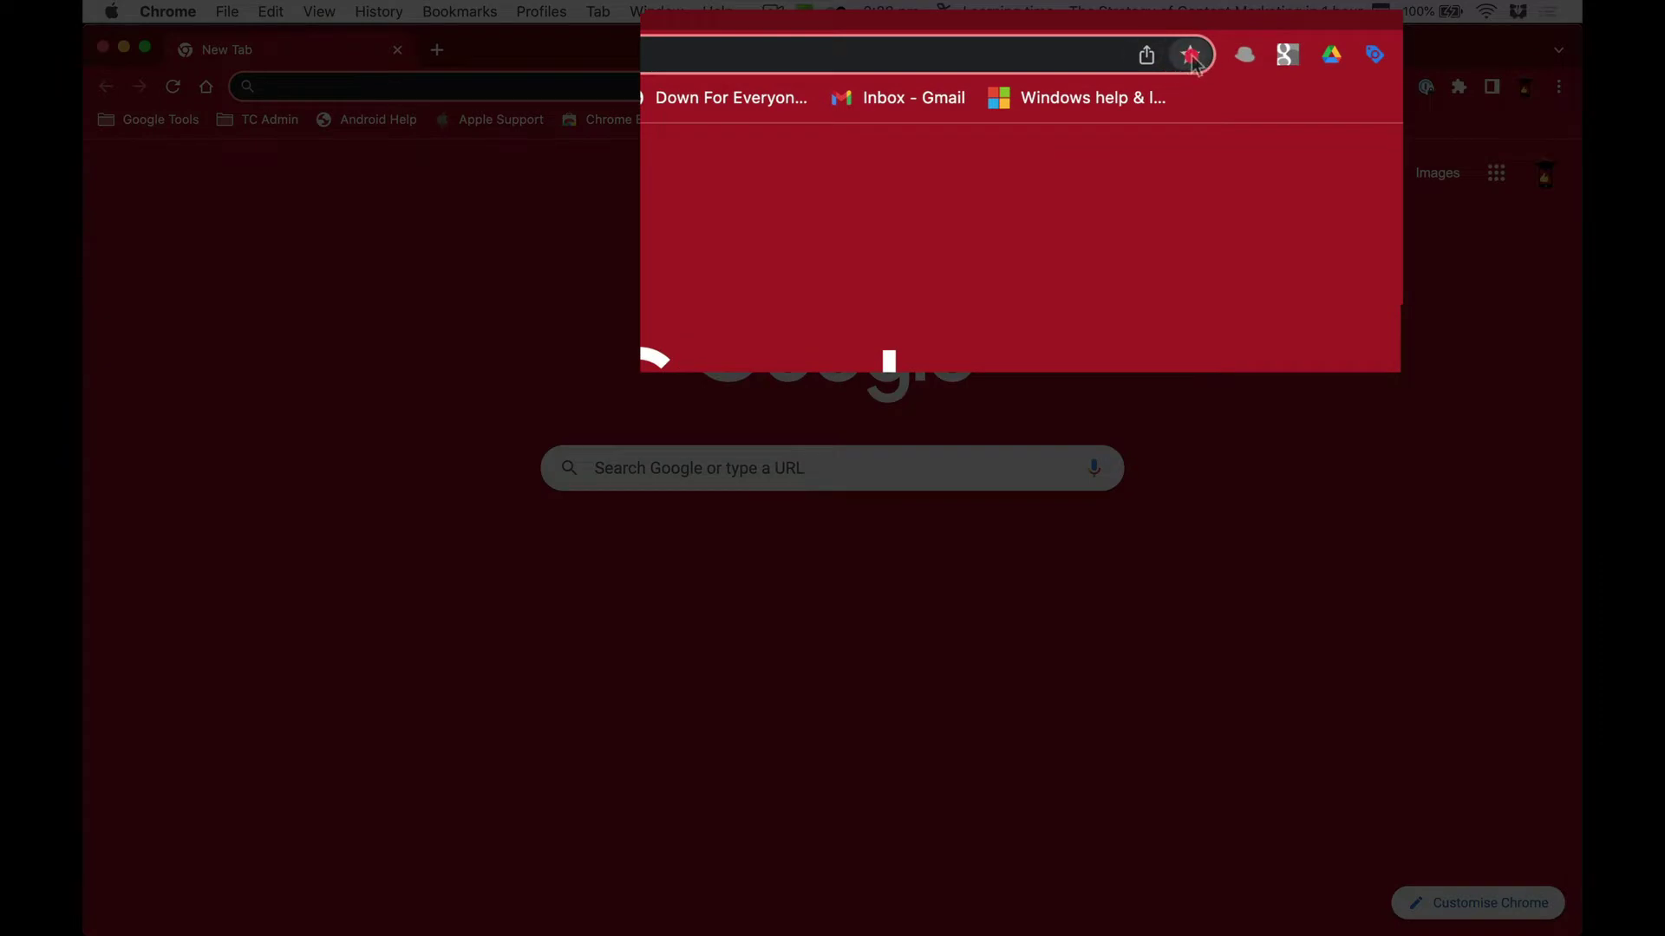
- Bookmark Chrome's New Tab page to the Bookmarks Bar, check the Bookmarks menu, then return to Safari
left_click(1192, 55)
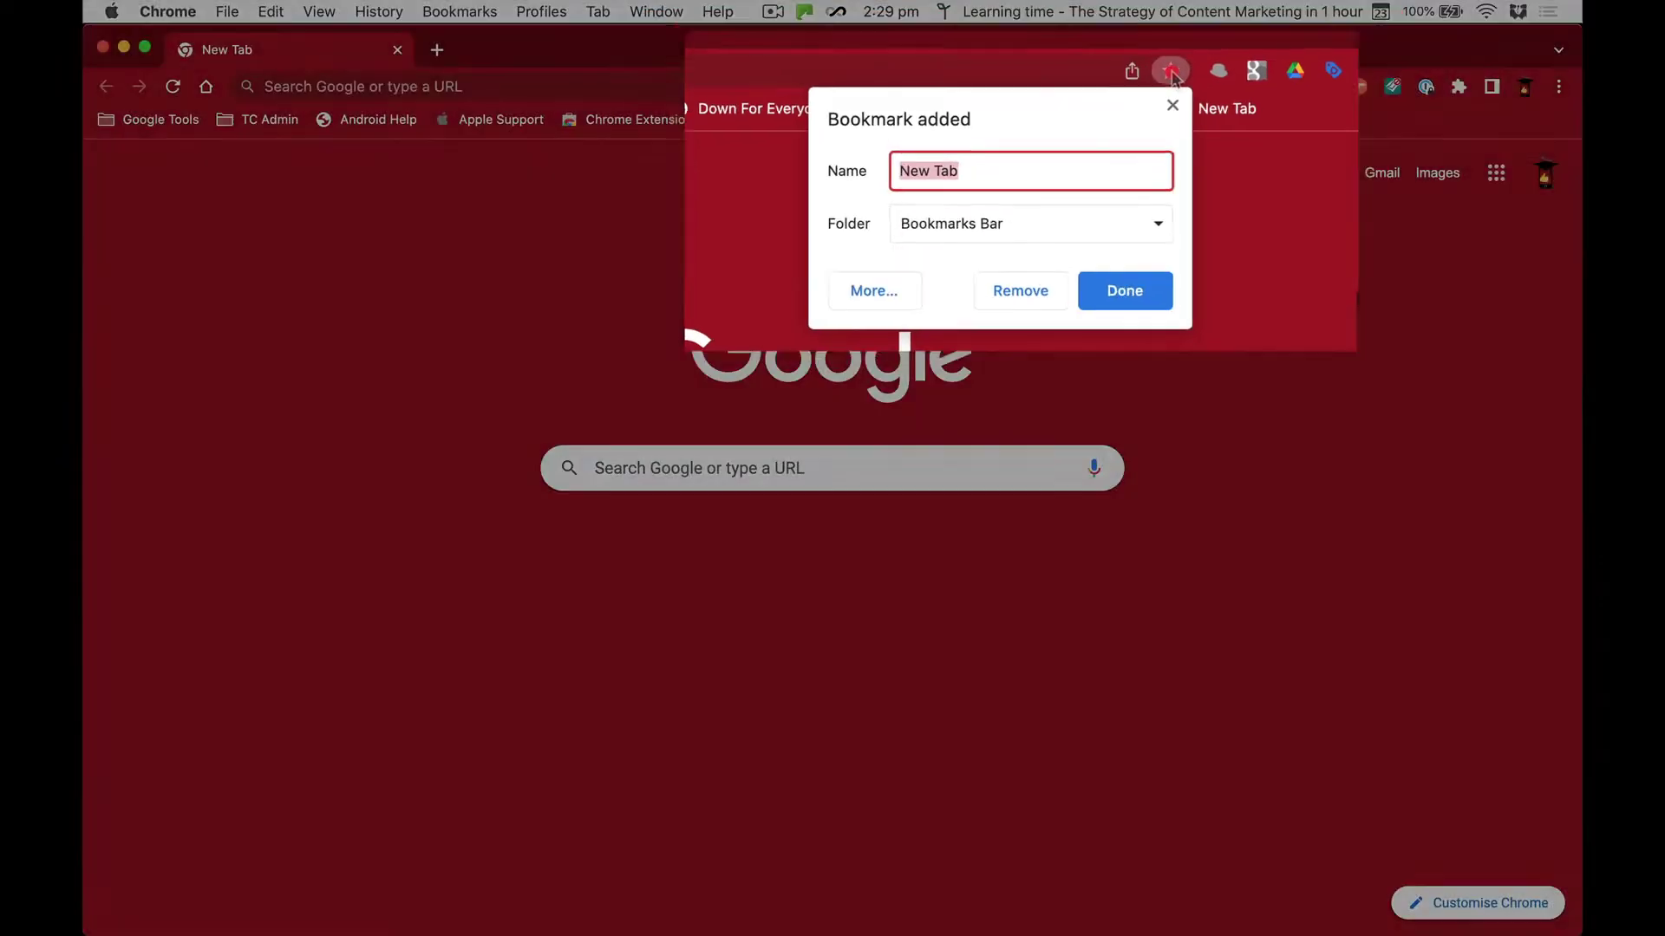
key("Return")
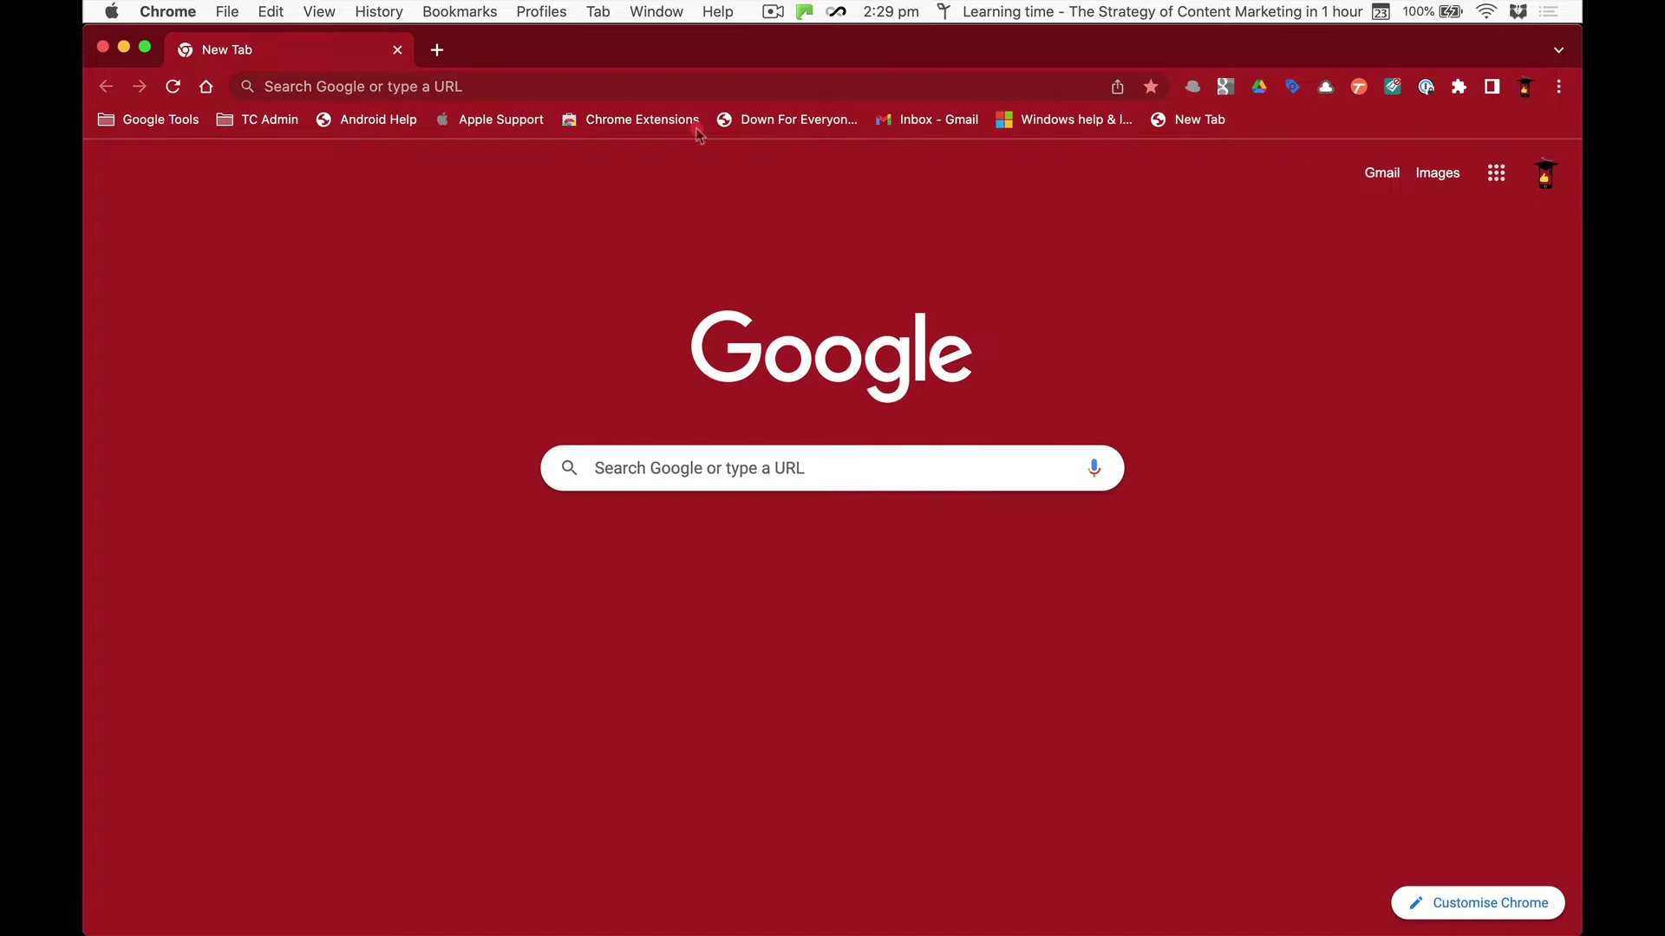
left_click(462, 12)
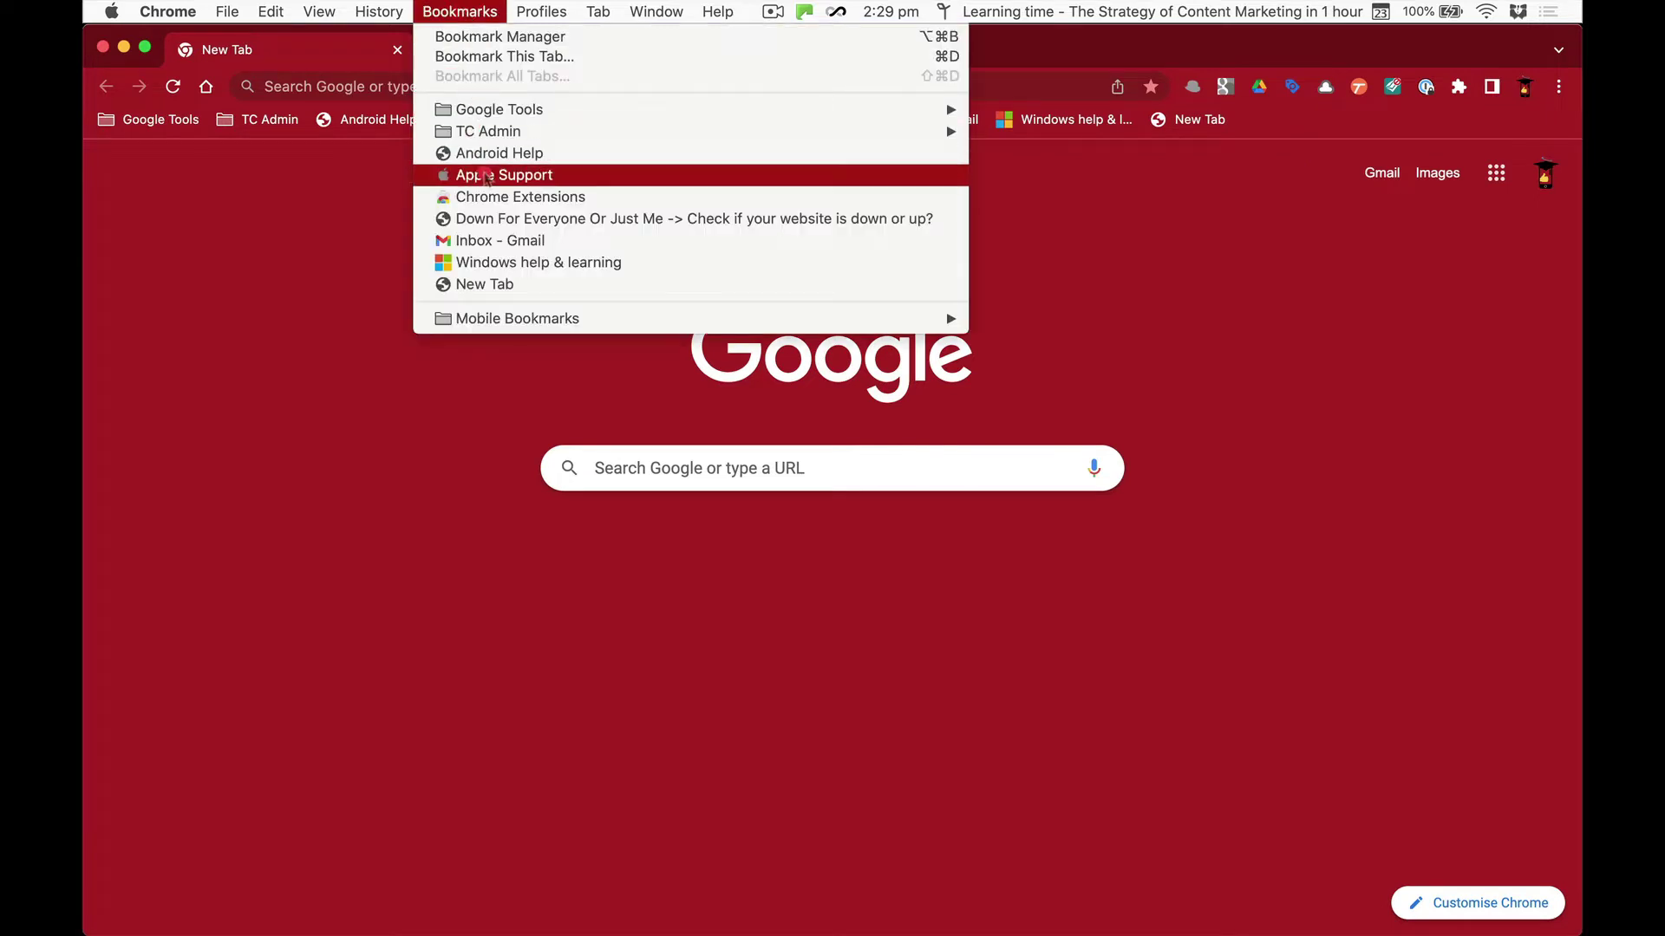
left_click(1128, 270)
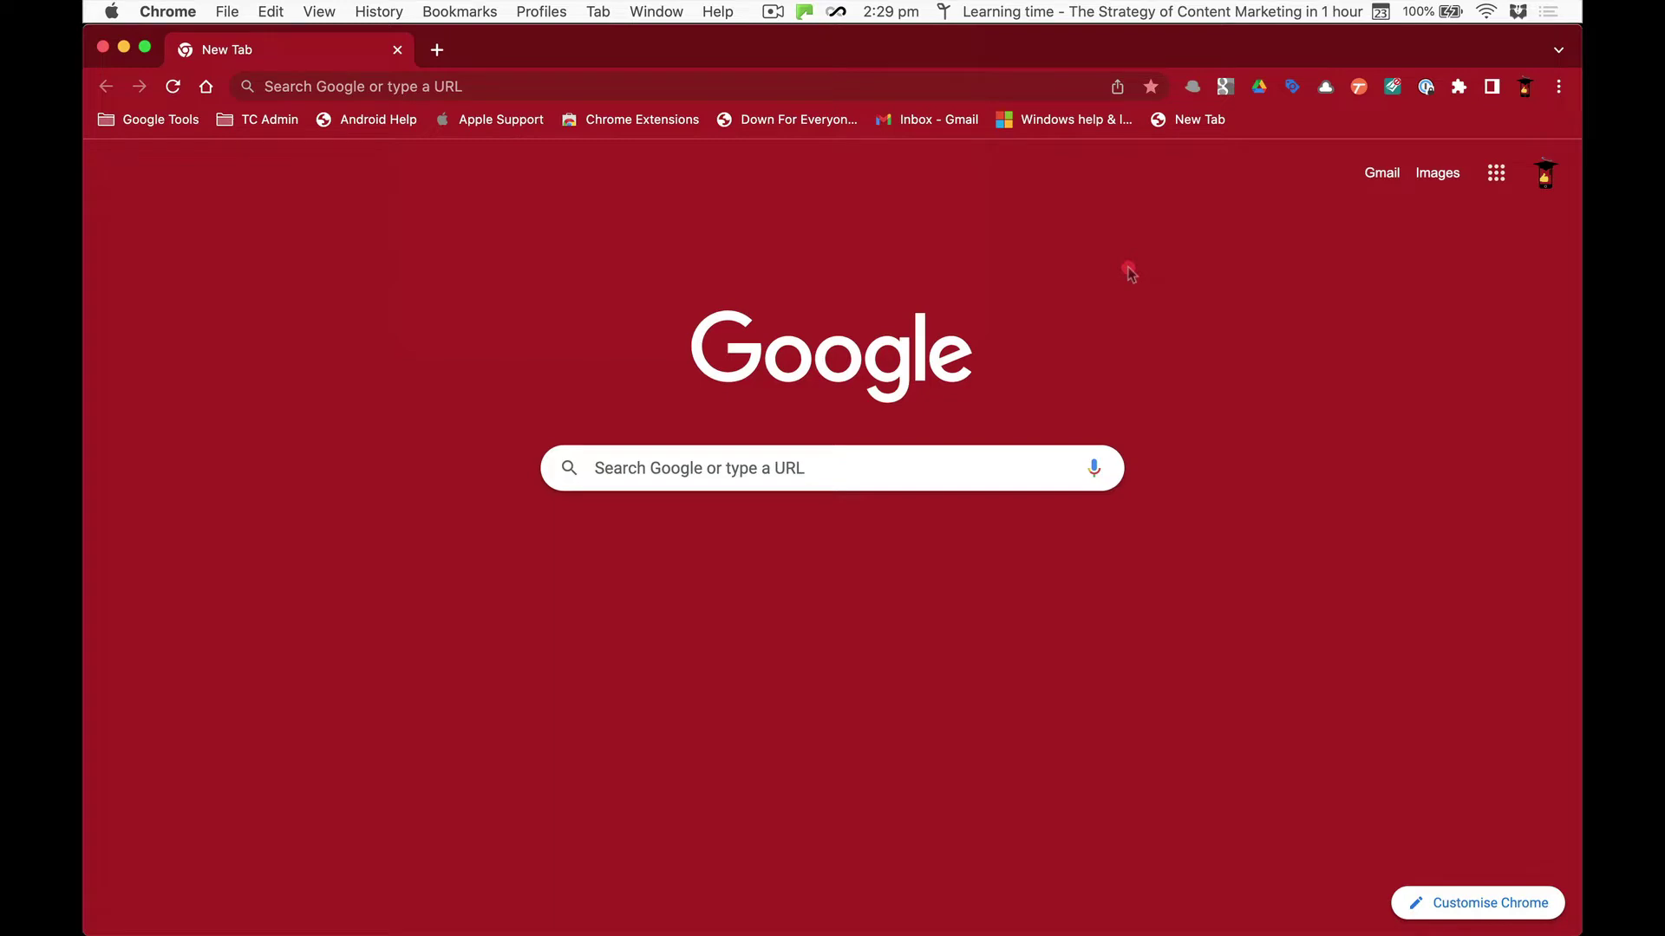
key("super+Tab")
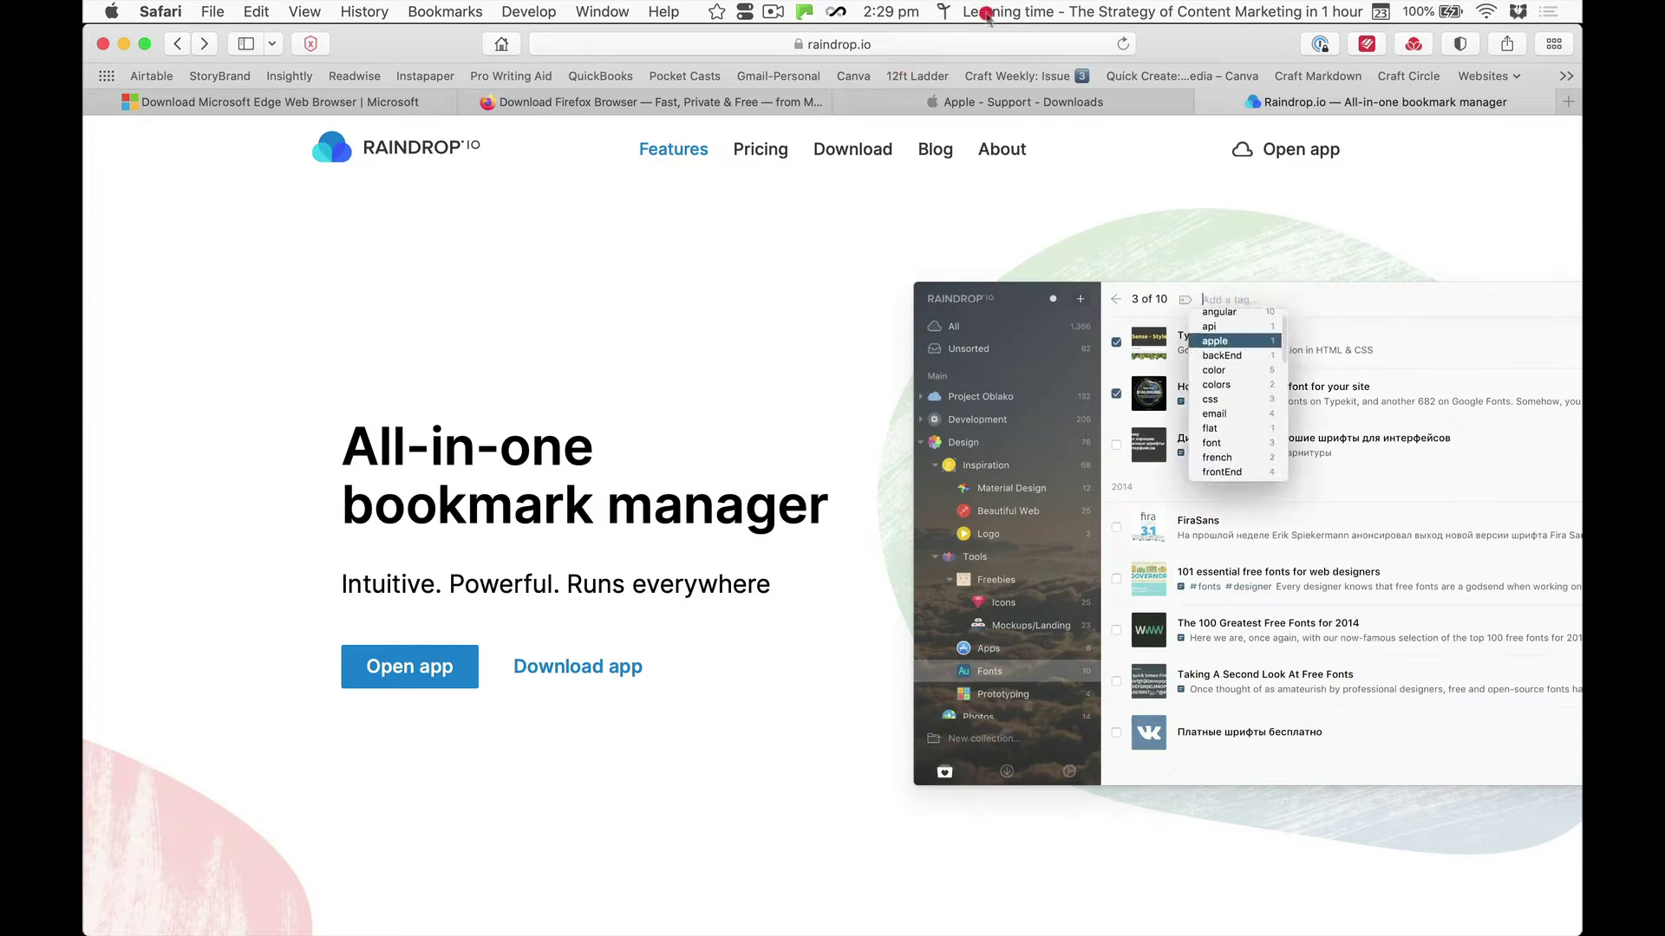
left_click(916, 51)
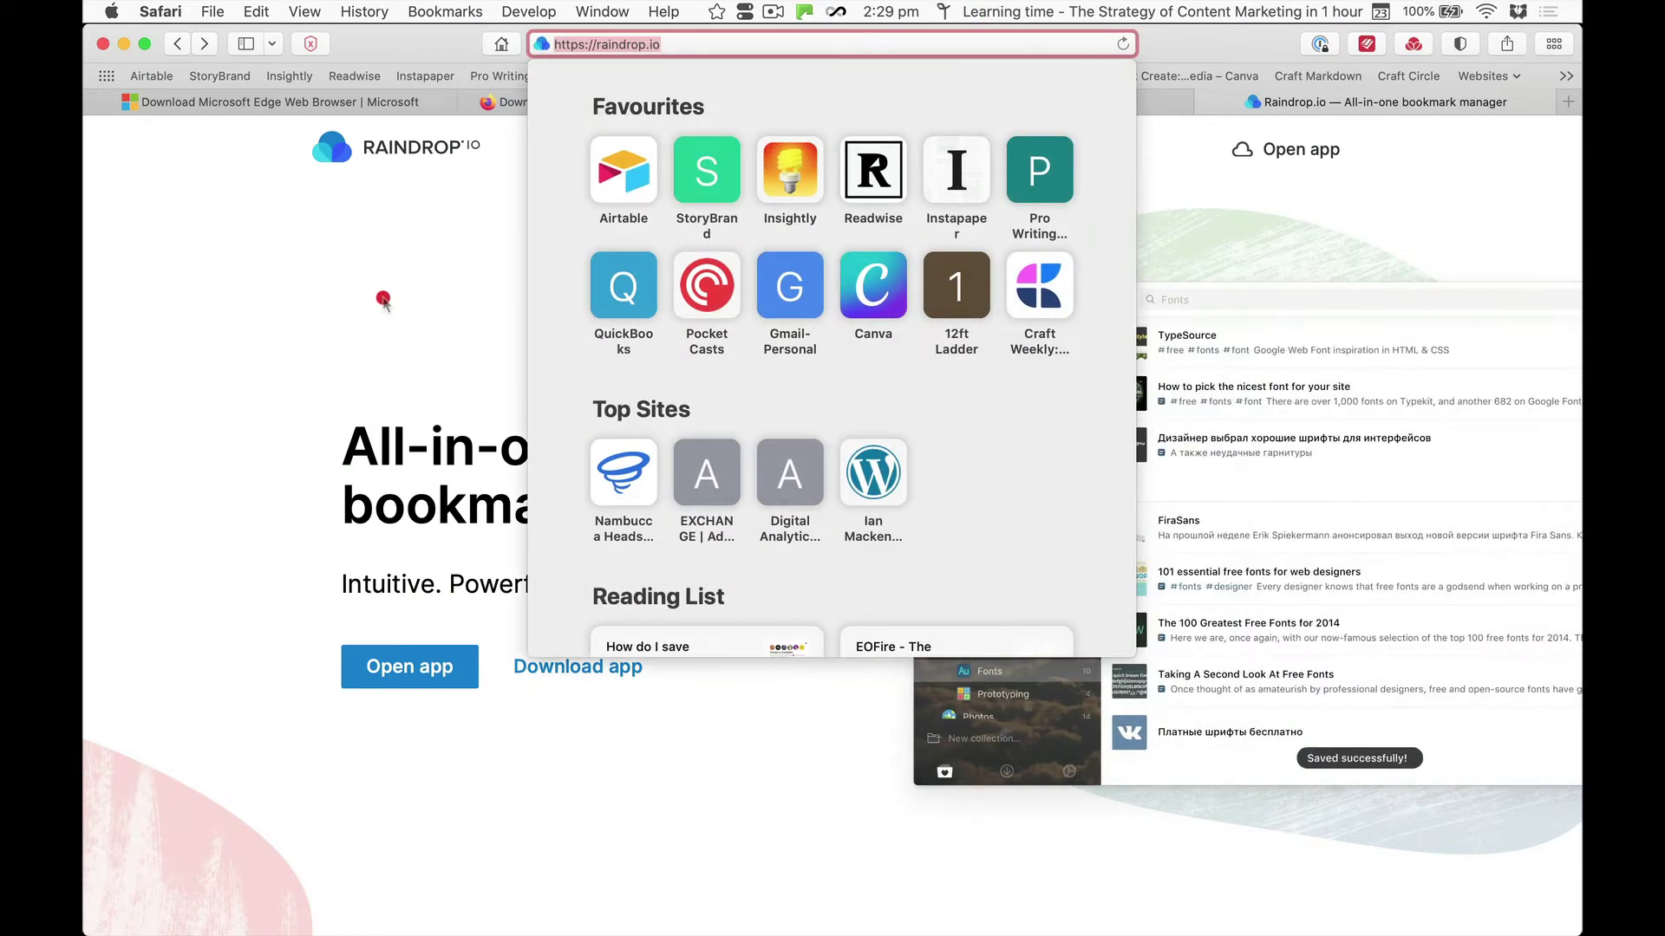
left_click(383, 299)
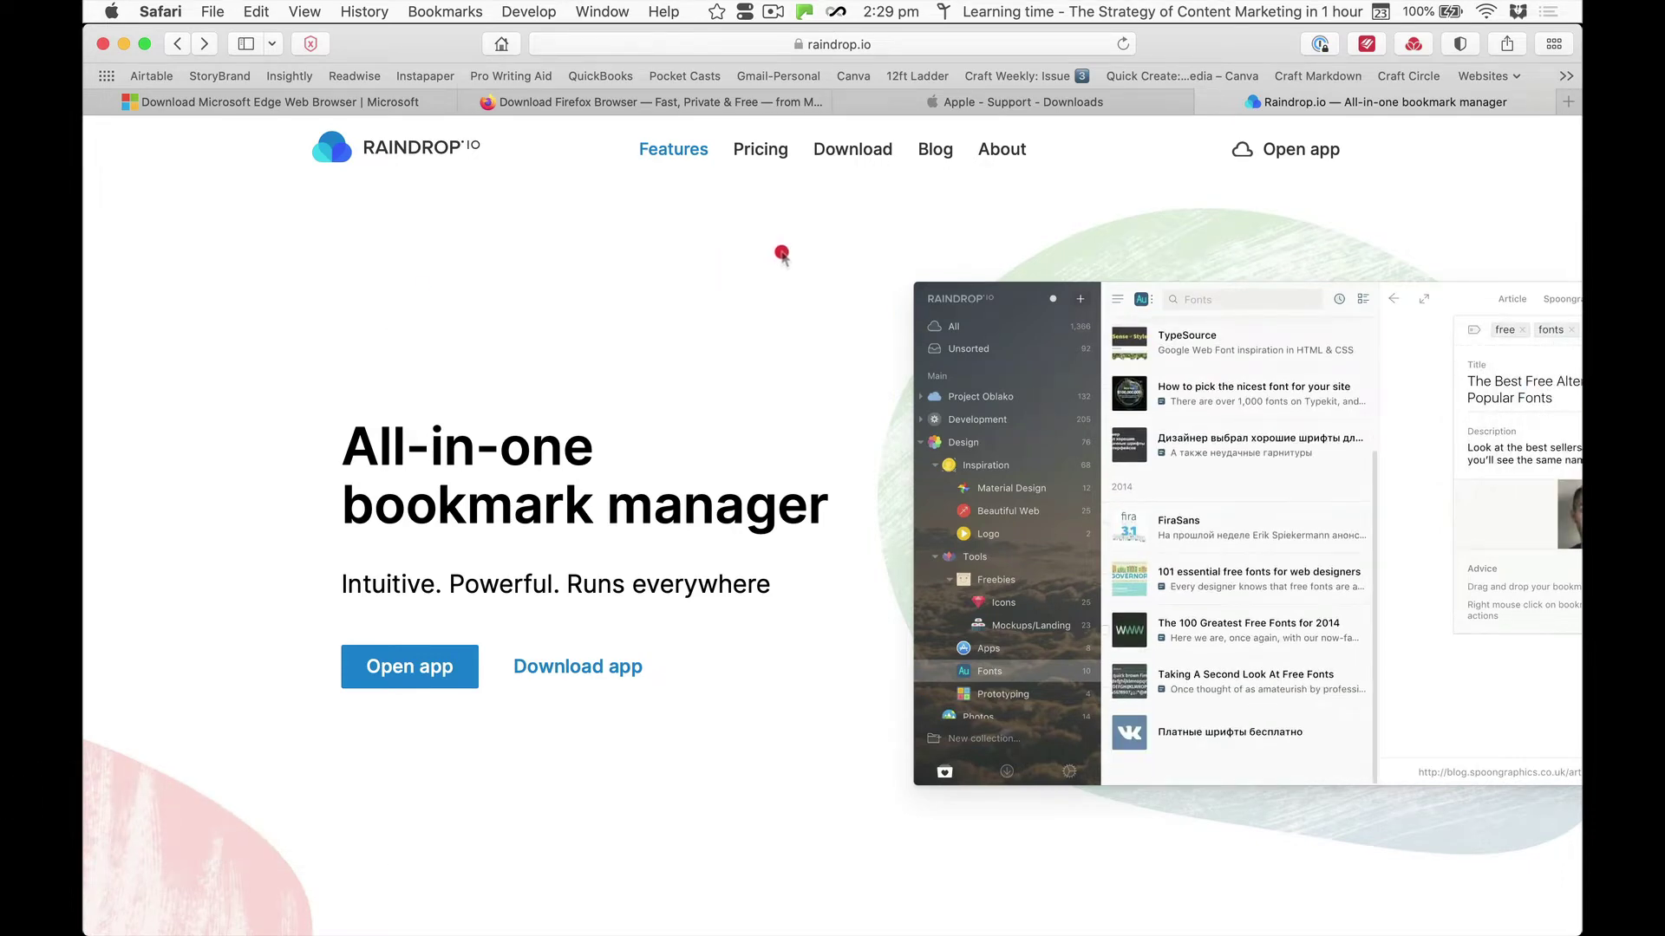
left_click(1419, 44)
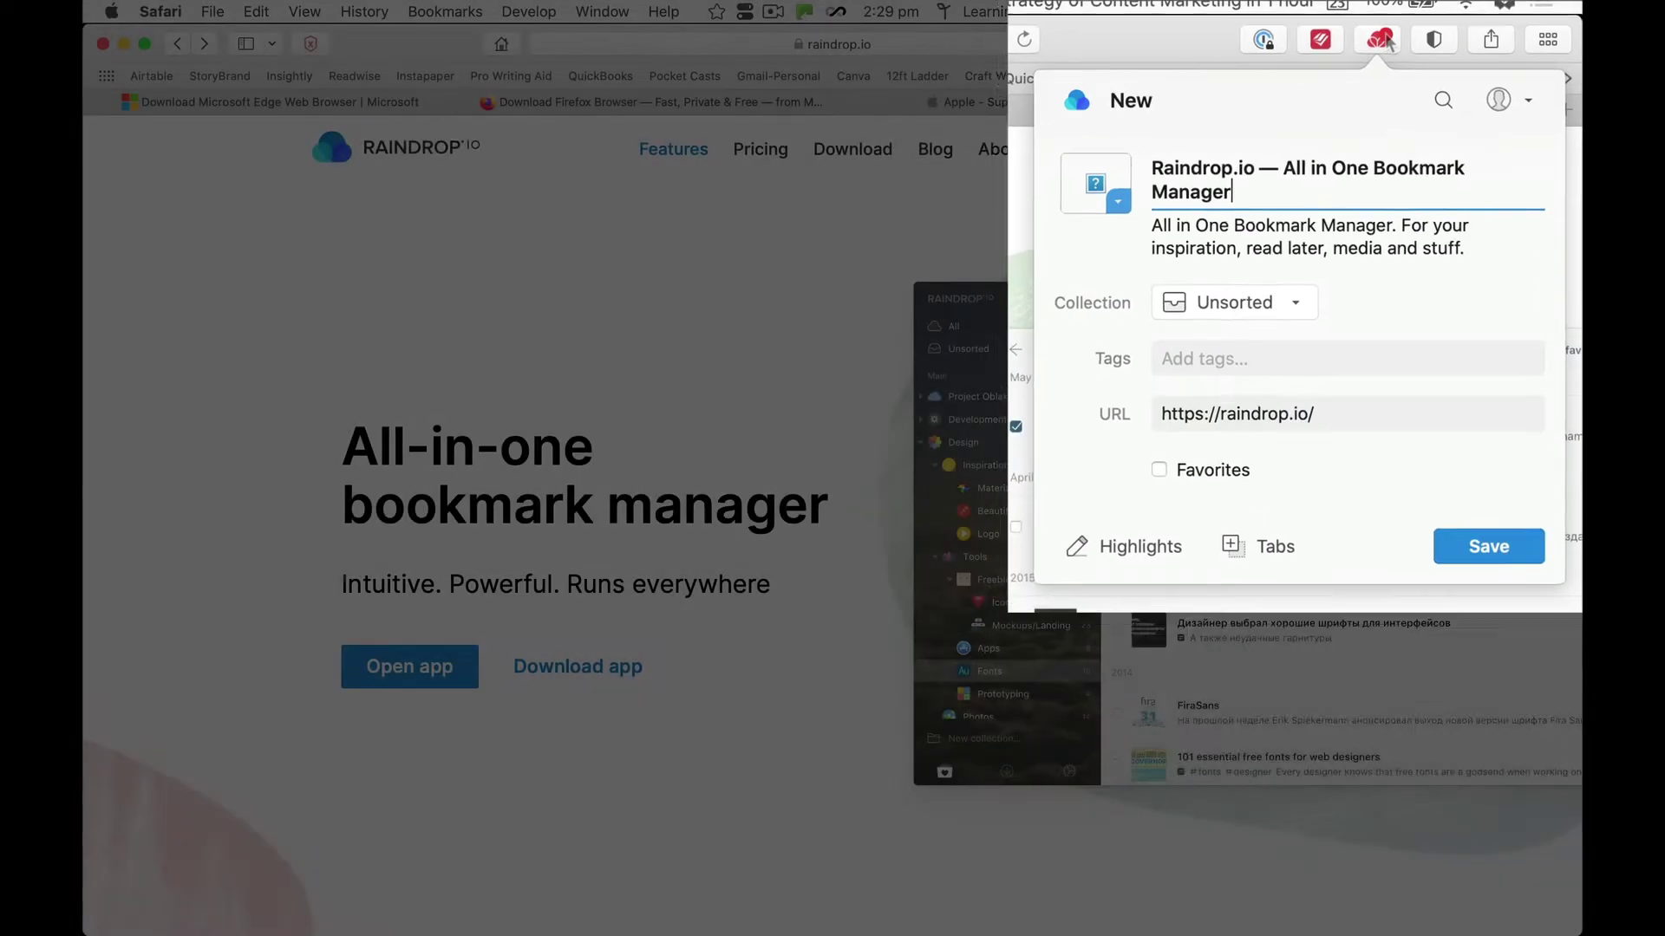
left_click(1419, 44)
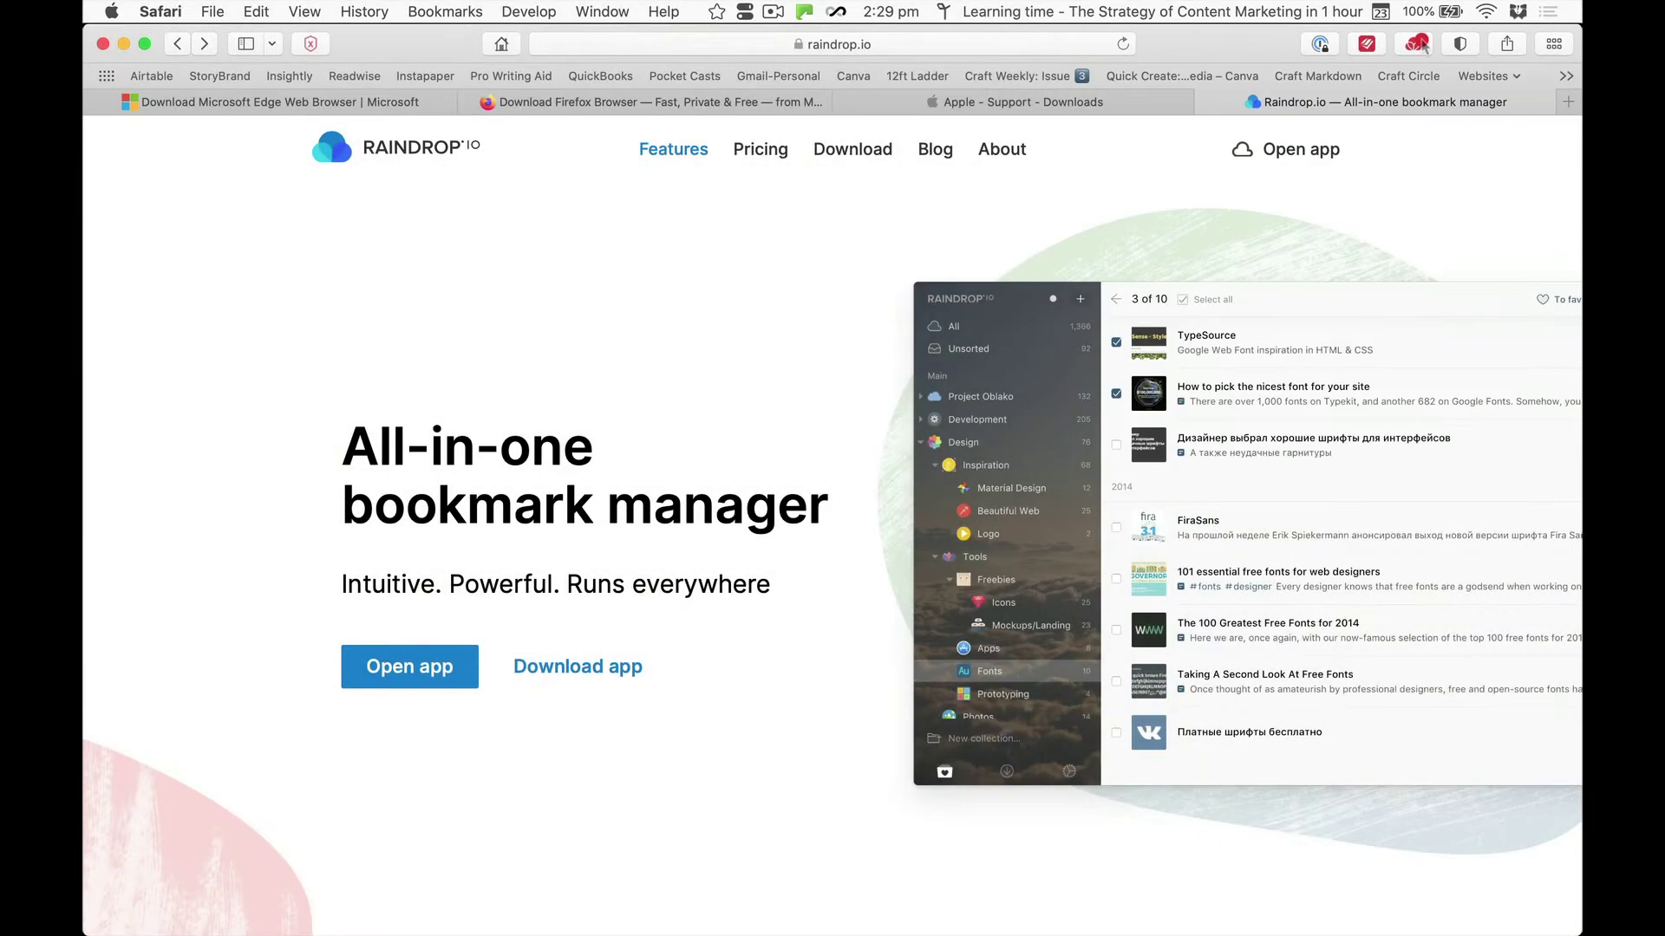
key("super+Tab")
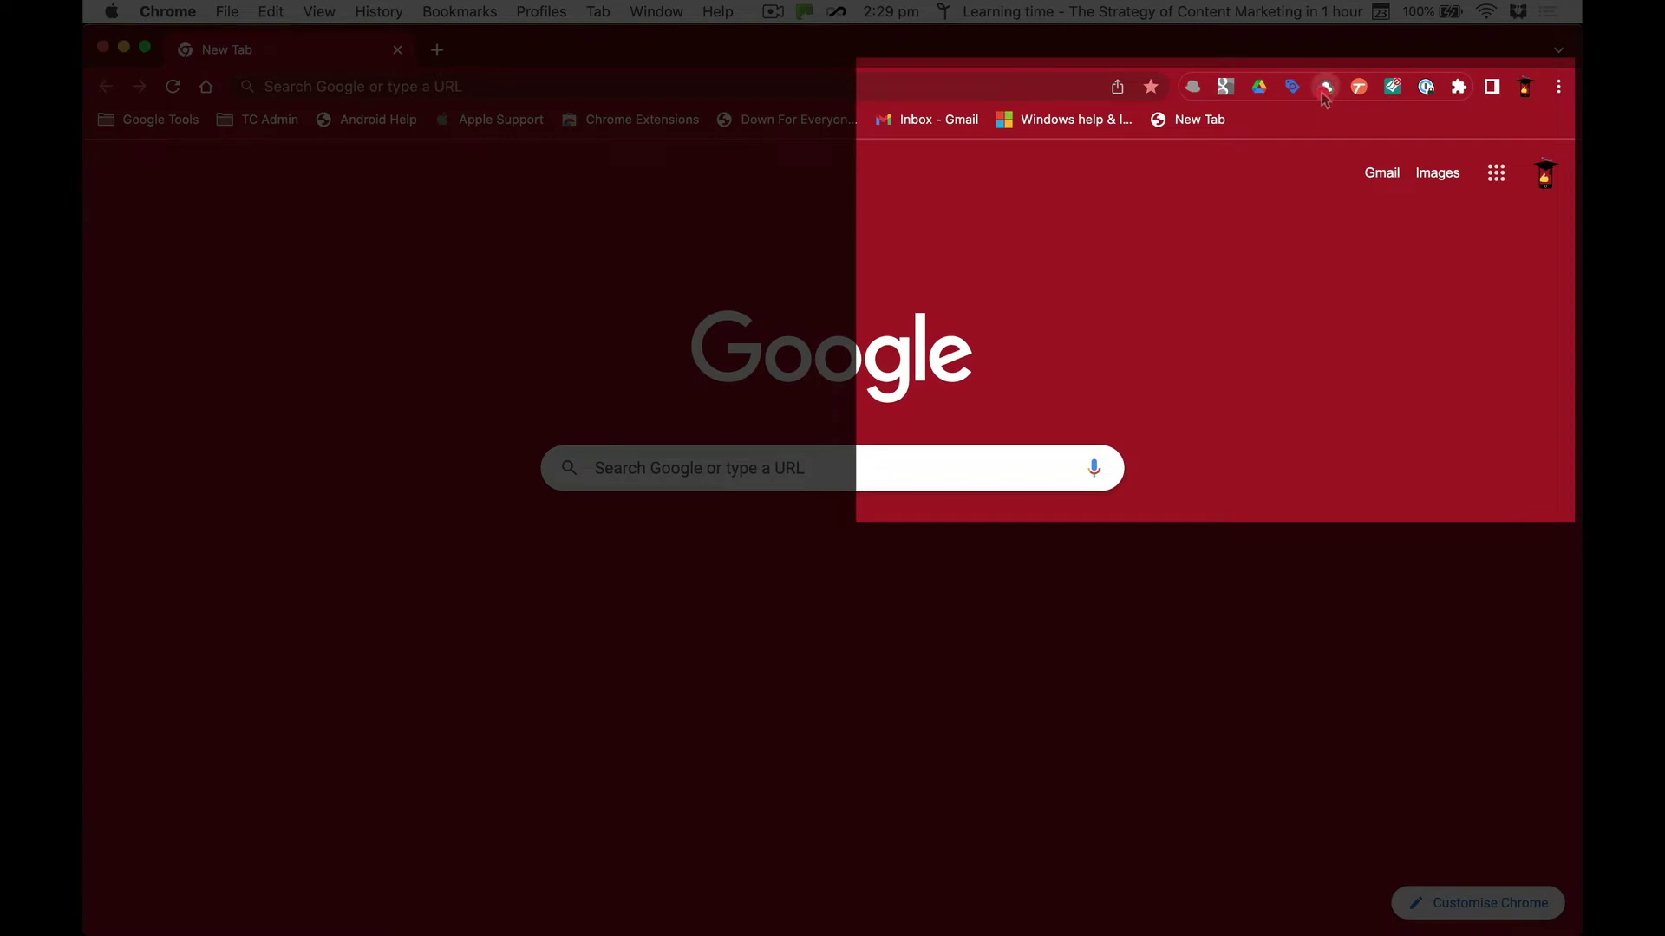
left_click(1324, 90)
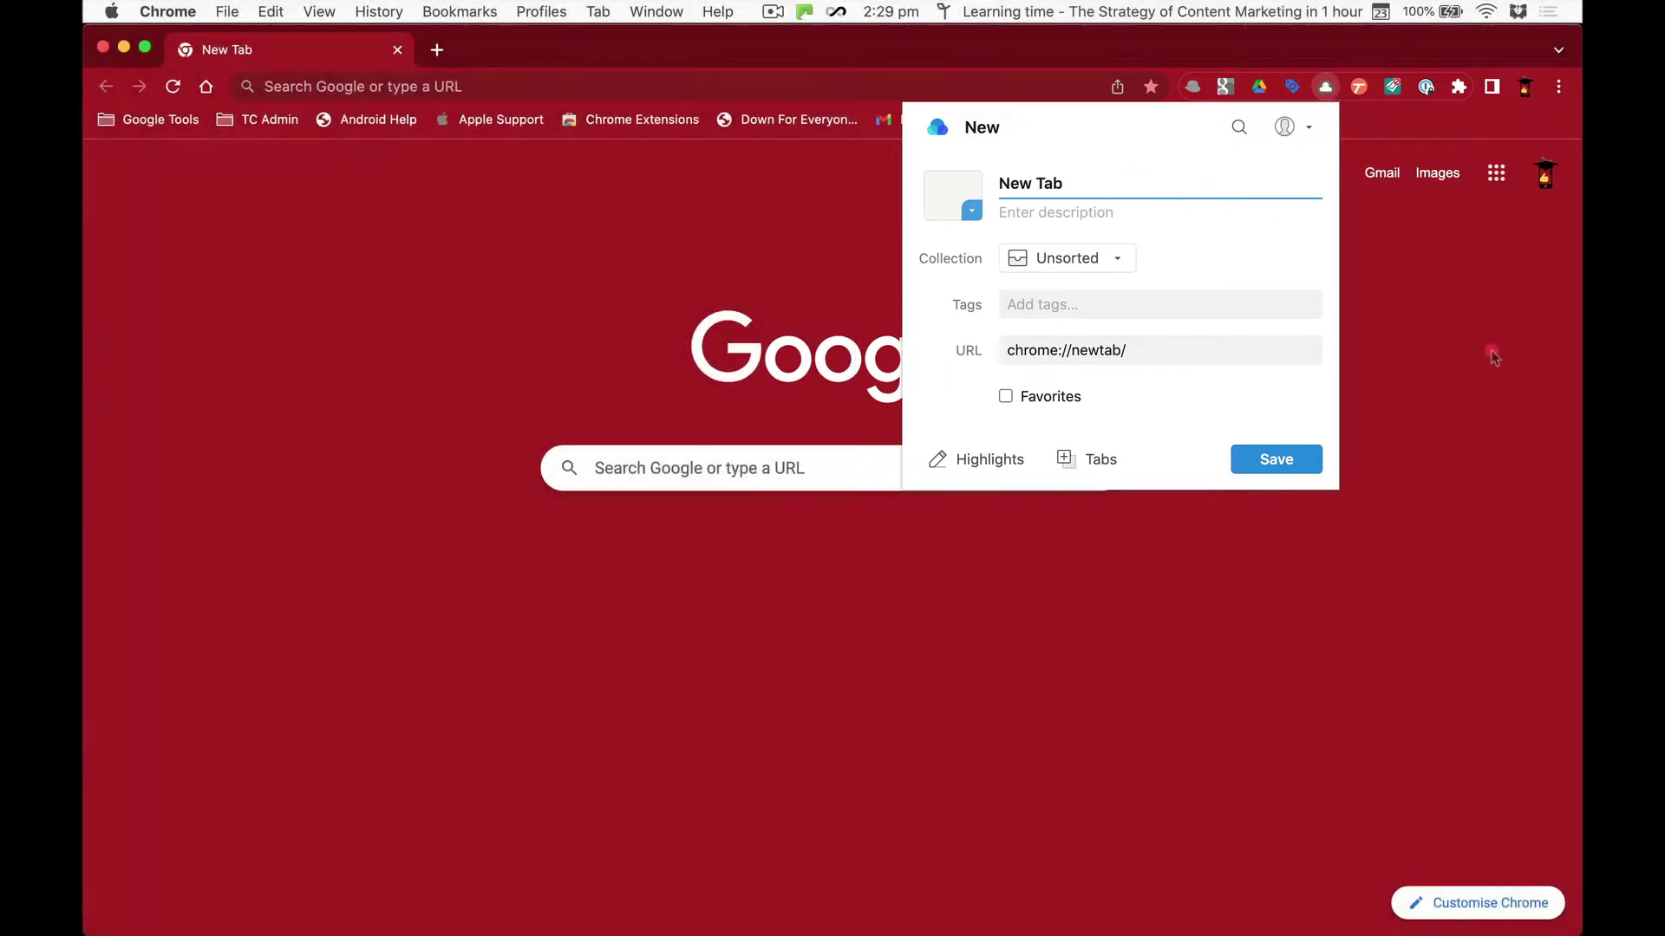
left_click(1491, 356)
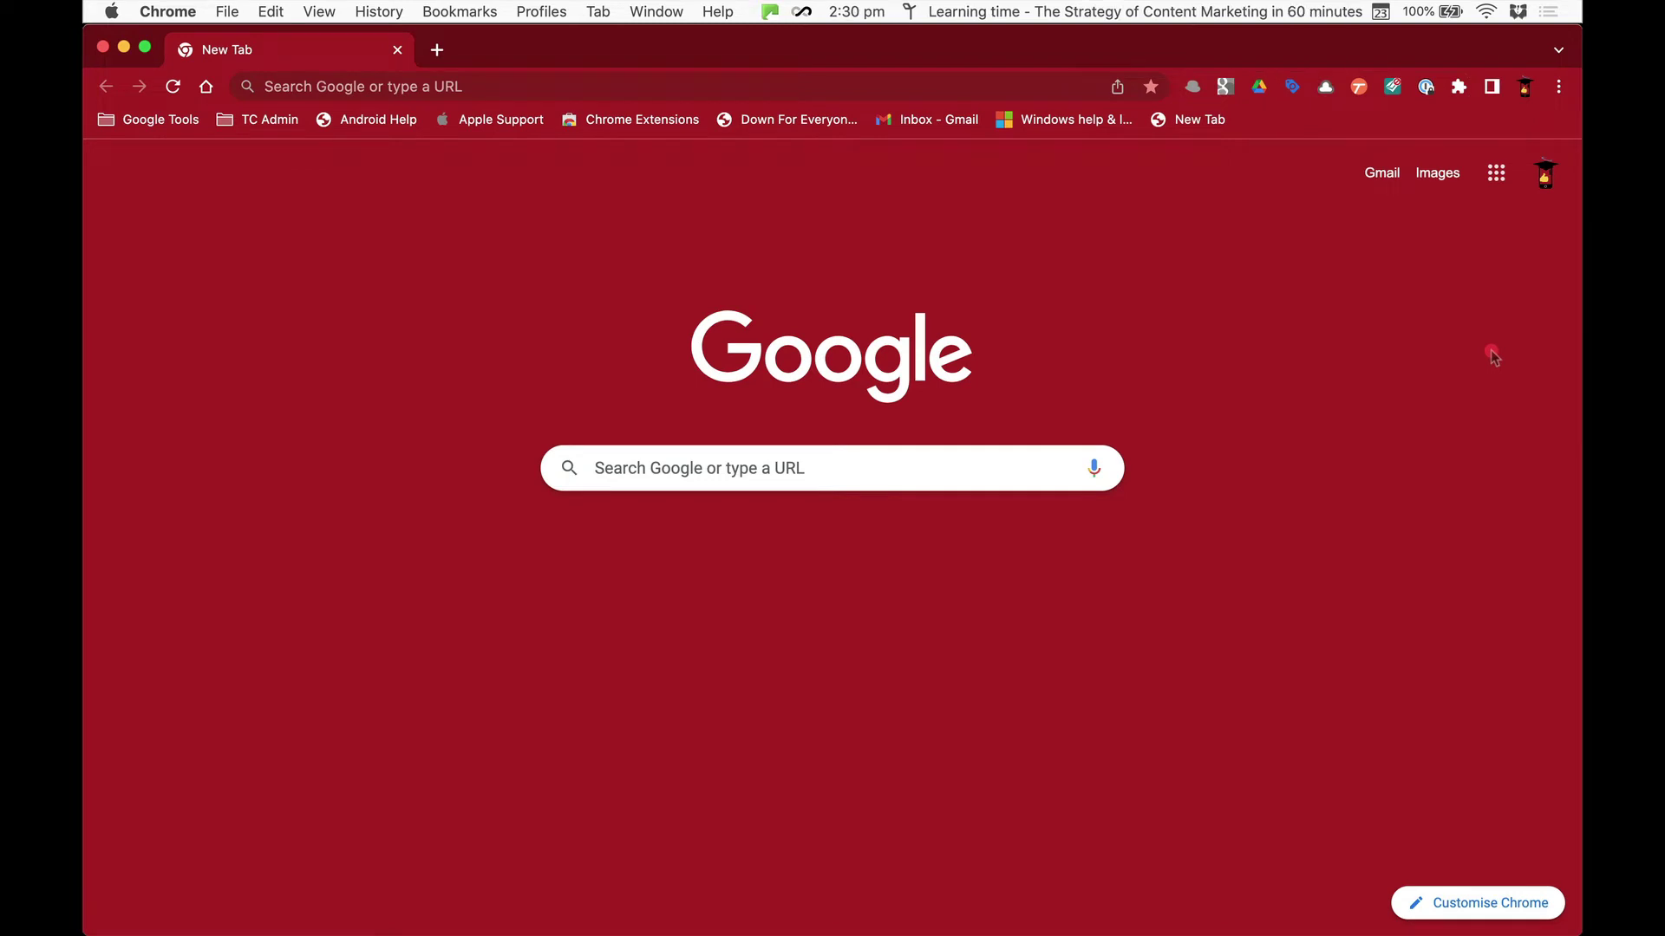
key("super+Tab")
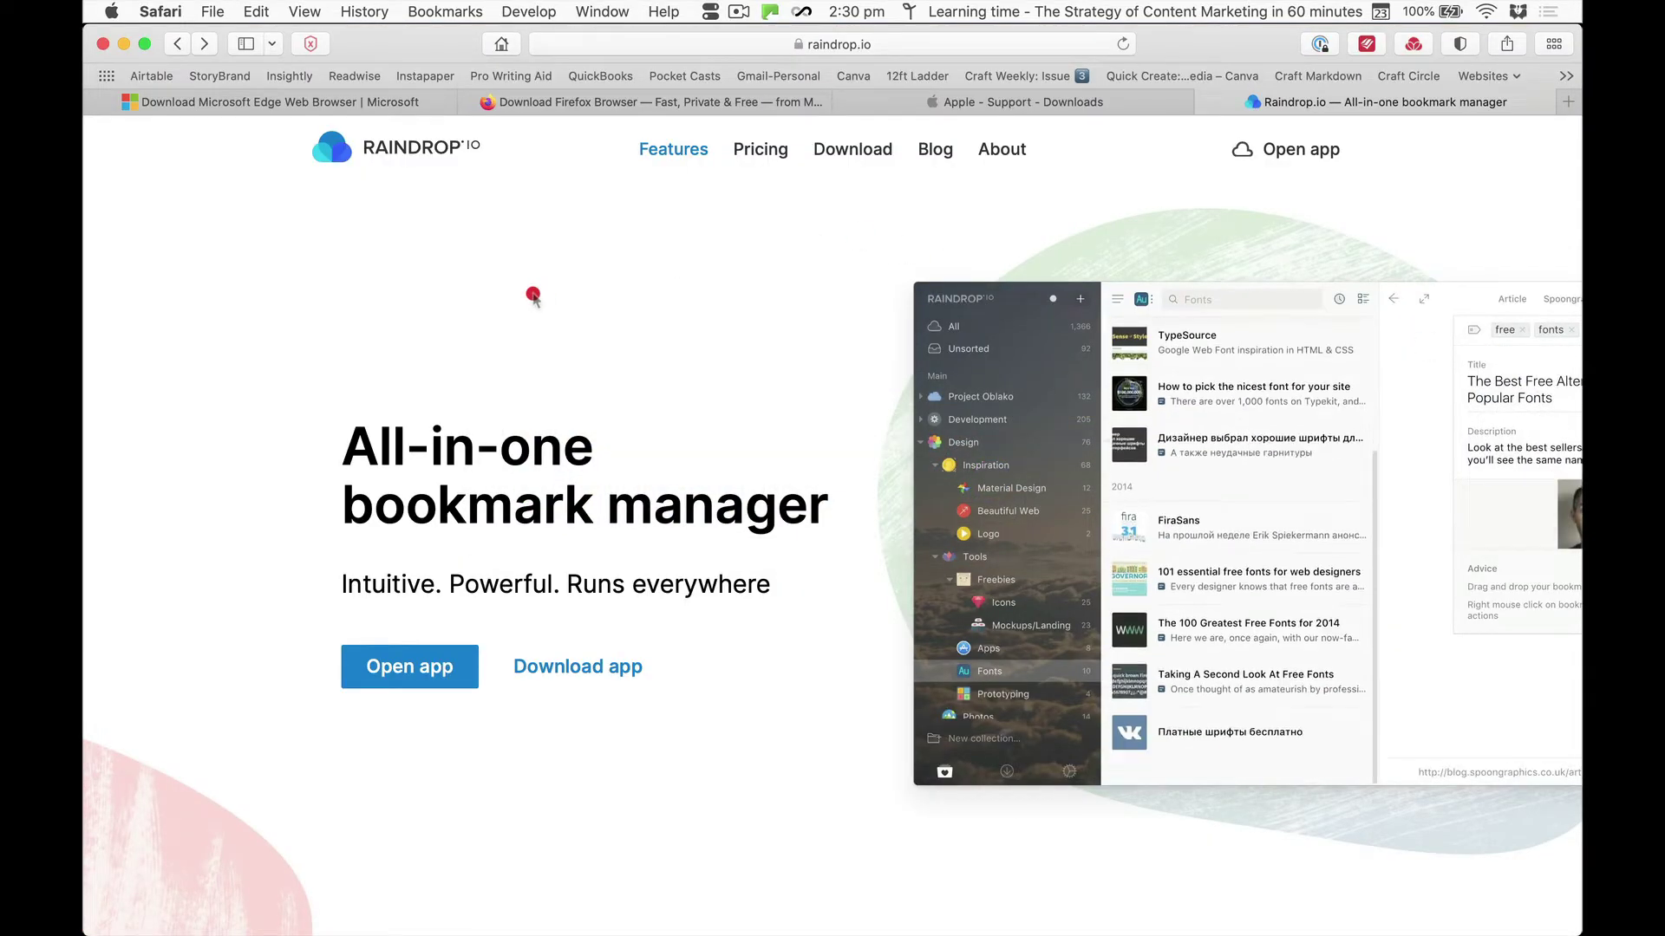
left_click(161, 11)
left_click(161, 11)
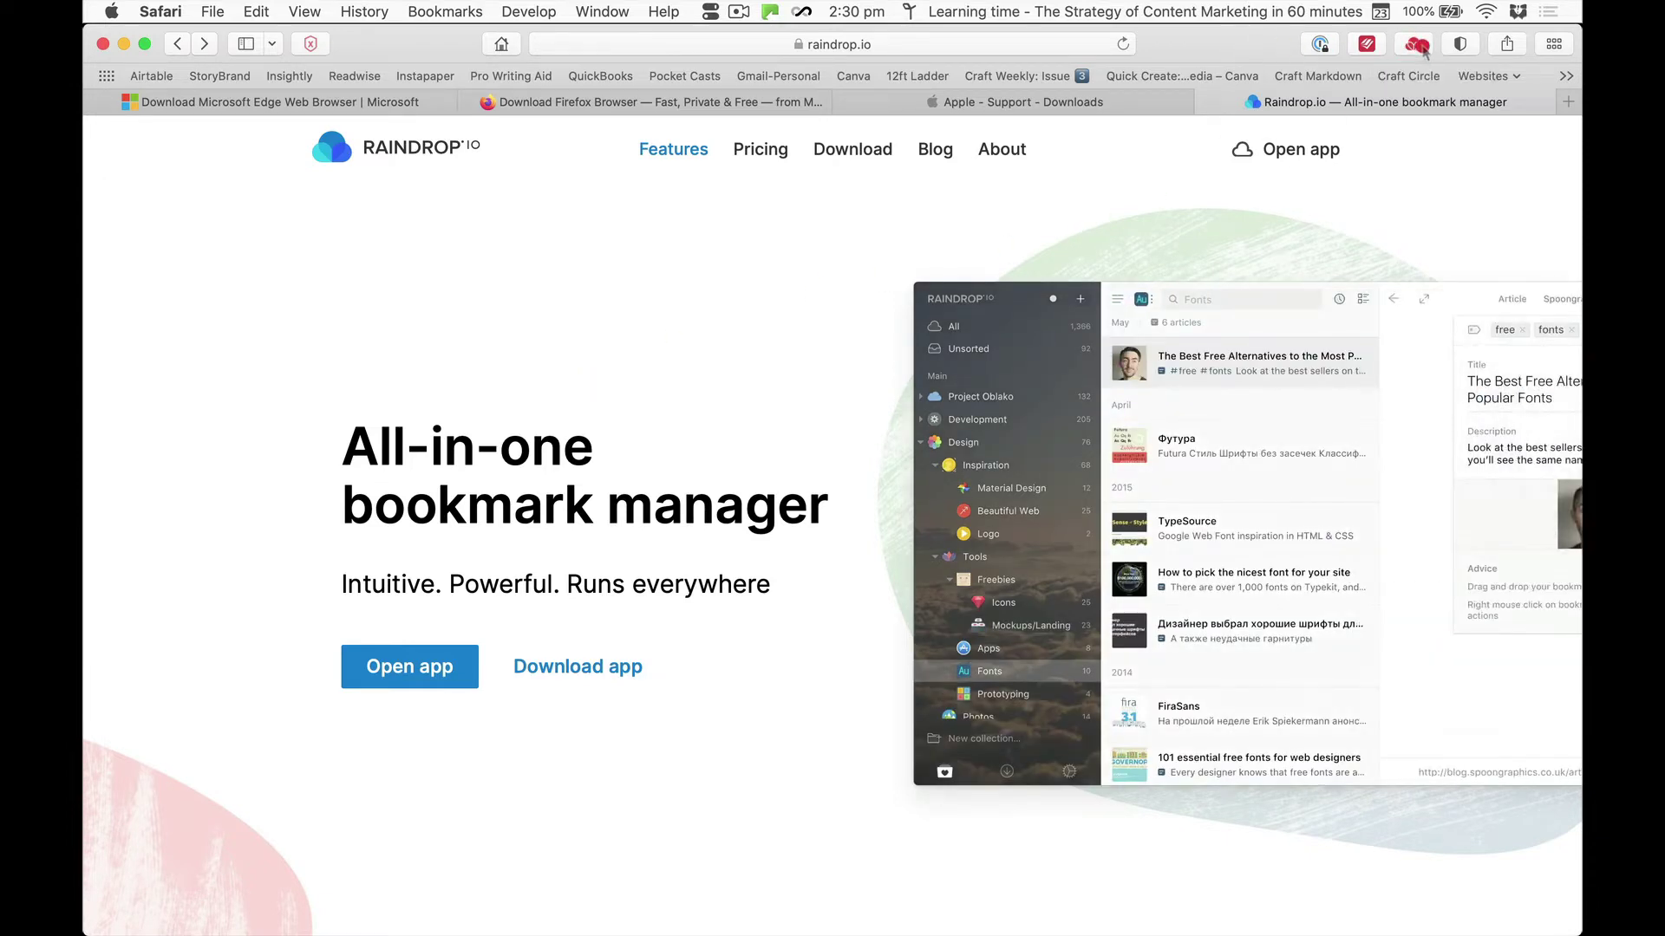
- Search all Raindrop bookmarks for 'video' from the extension popup
left_click(1418, 44)
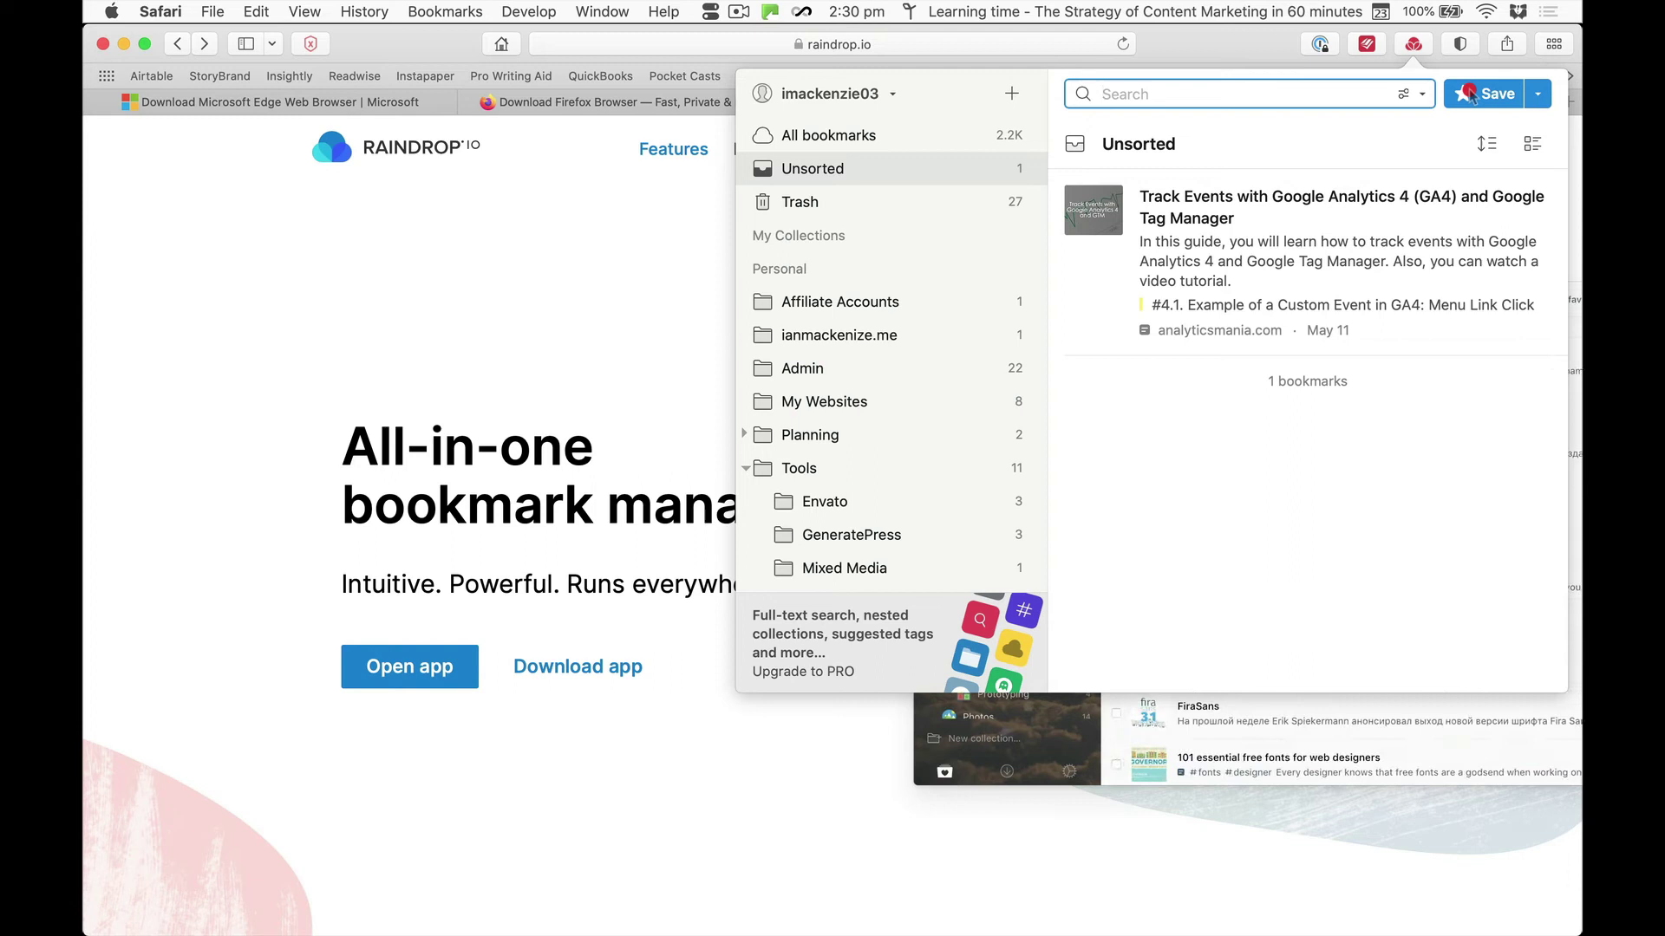
type("video")
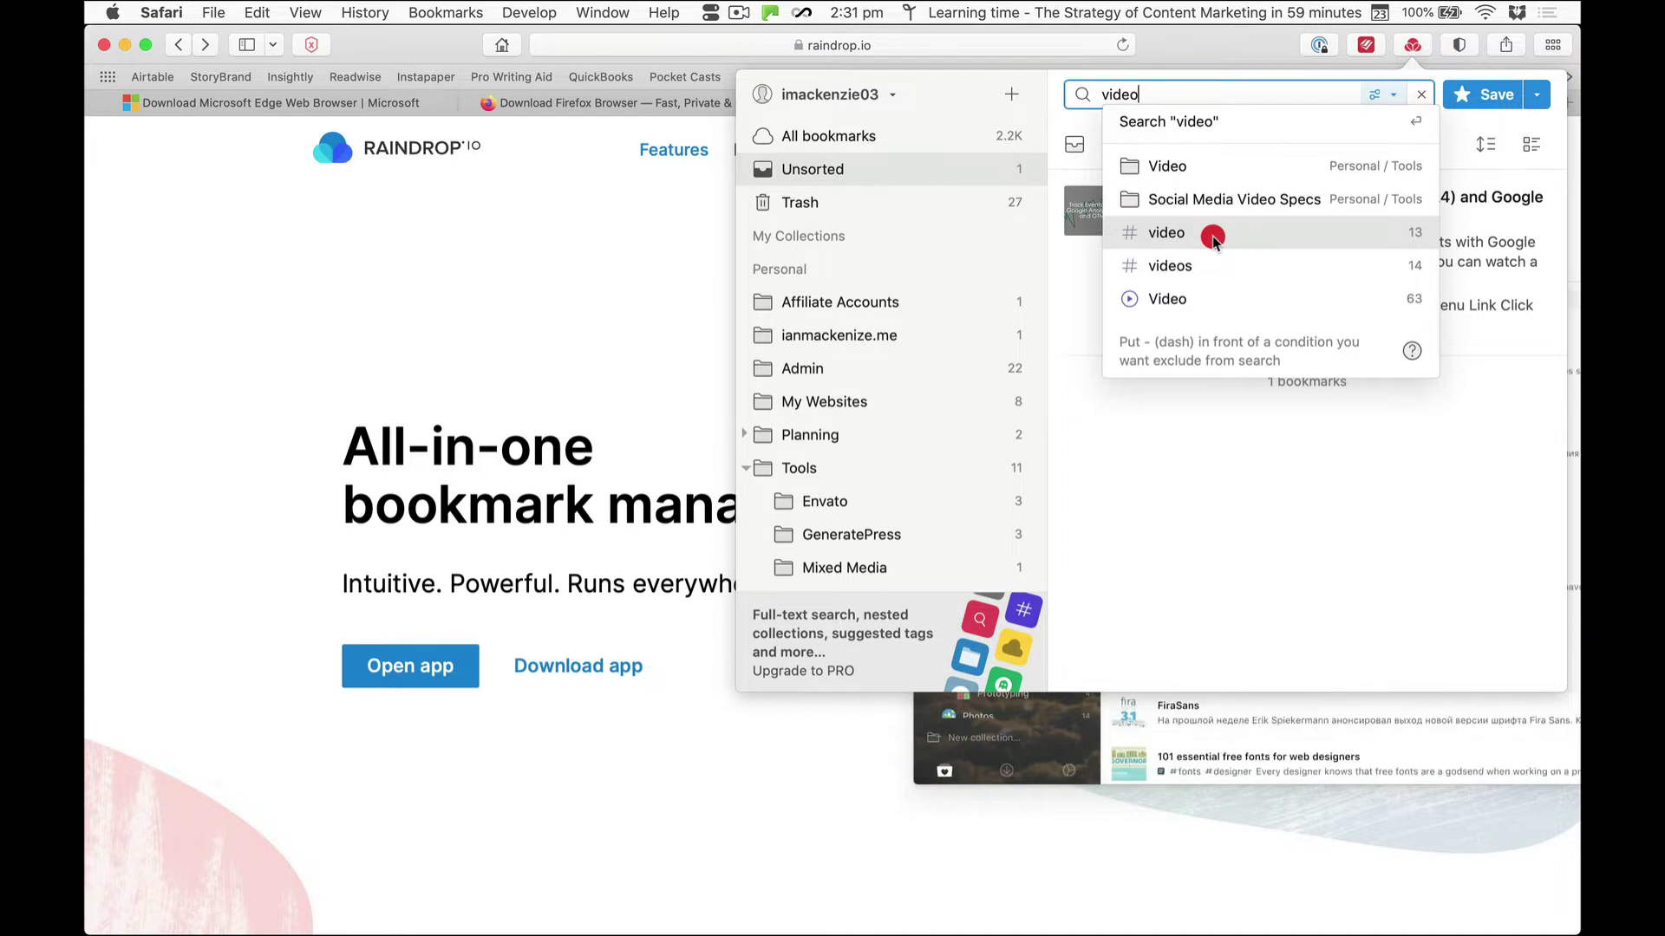
key("Return")
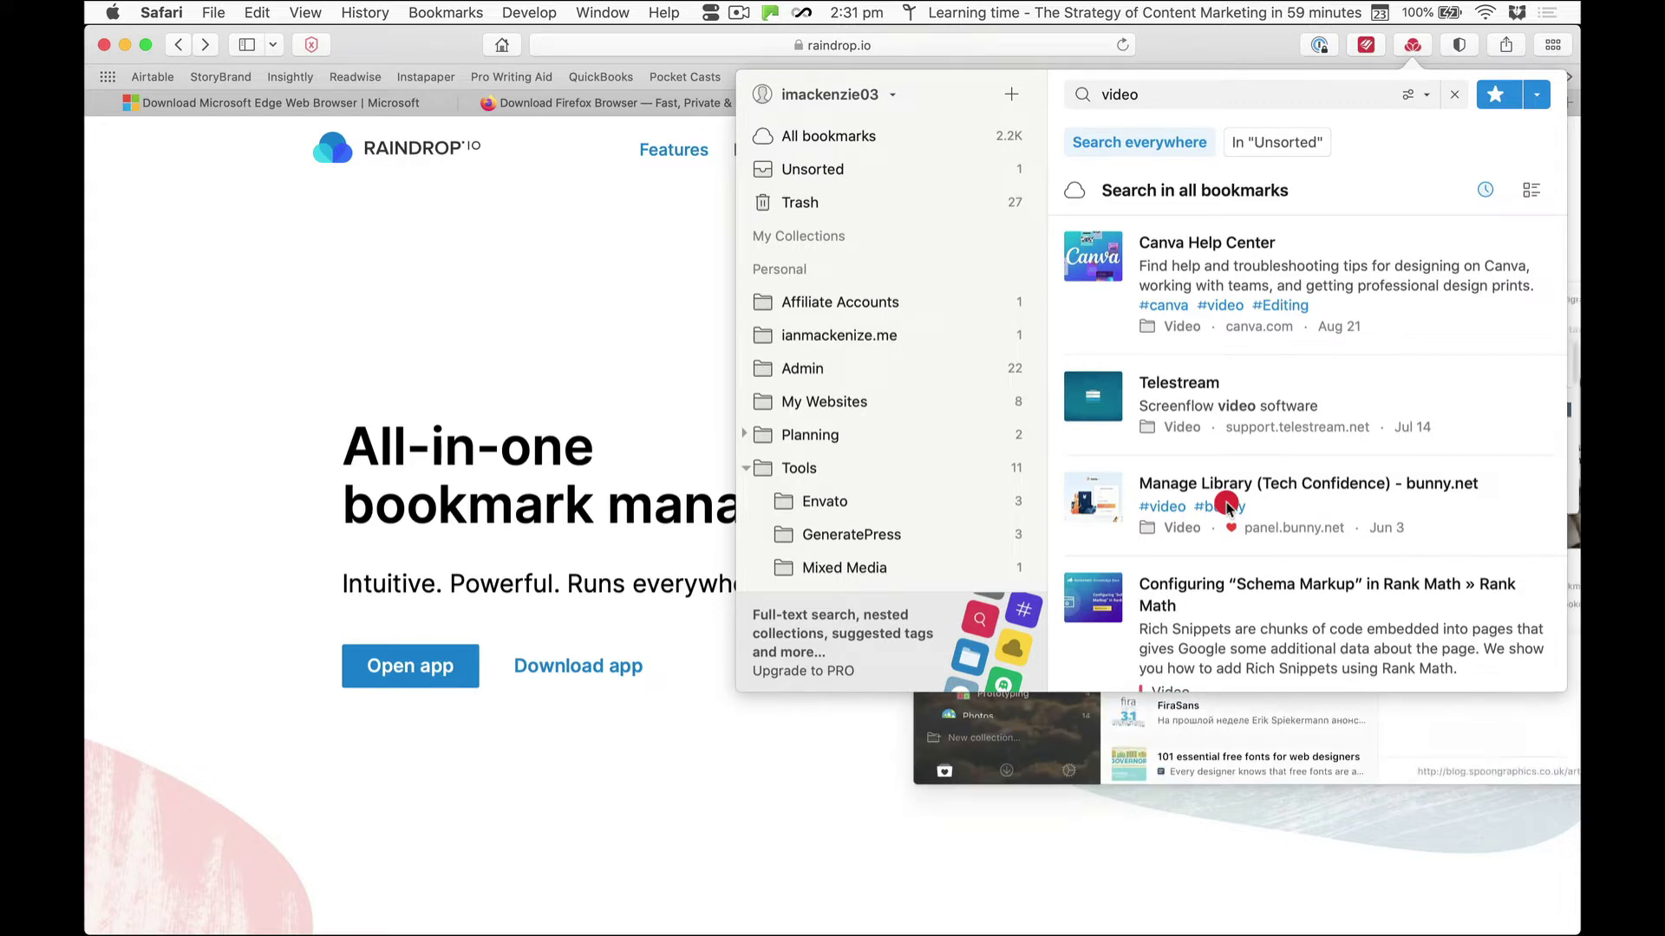
- Open the Canva Help Center result in a new tab and expand Raindrop into the full Video library
left_click(1166, 95)
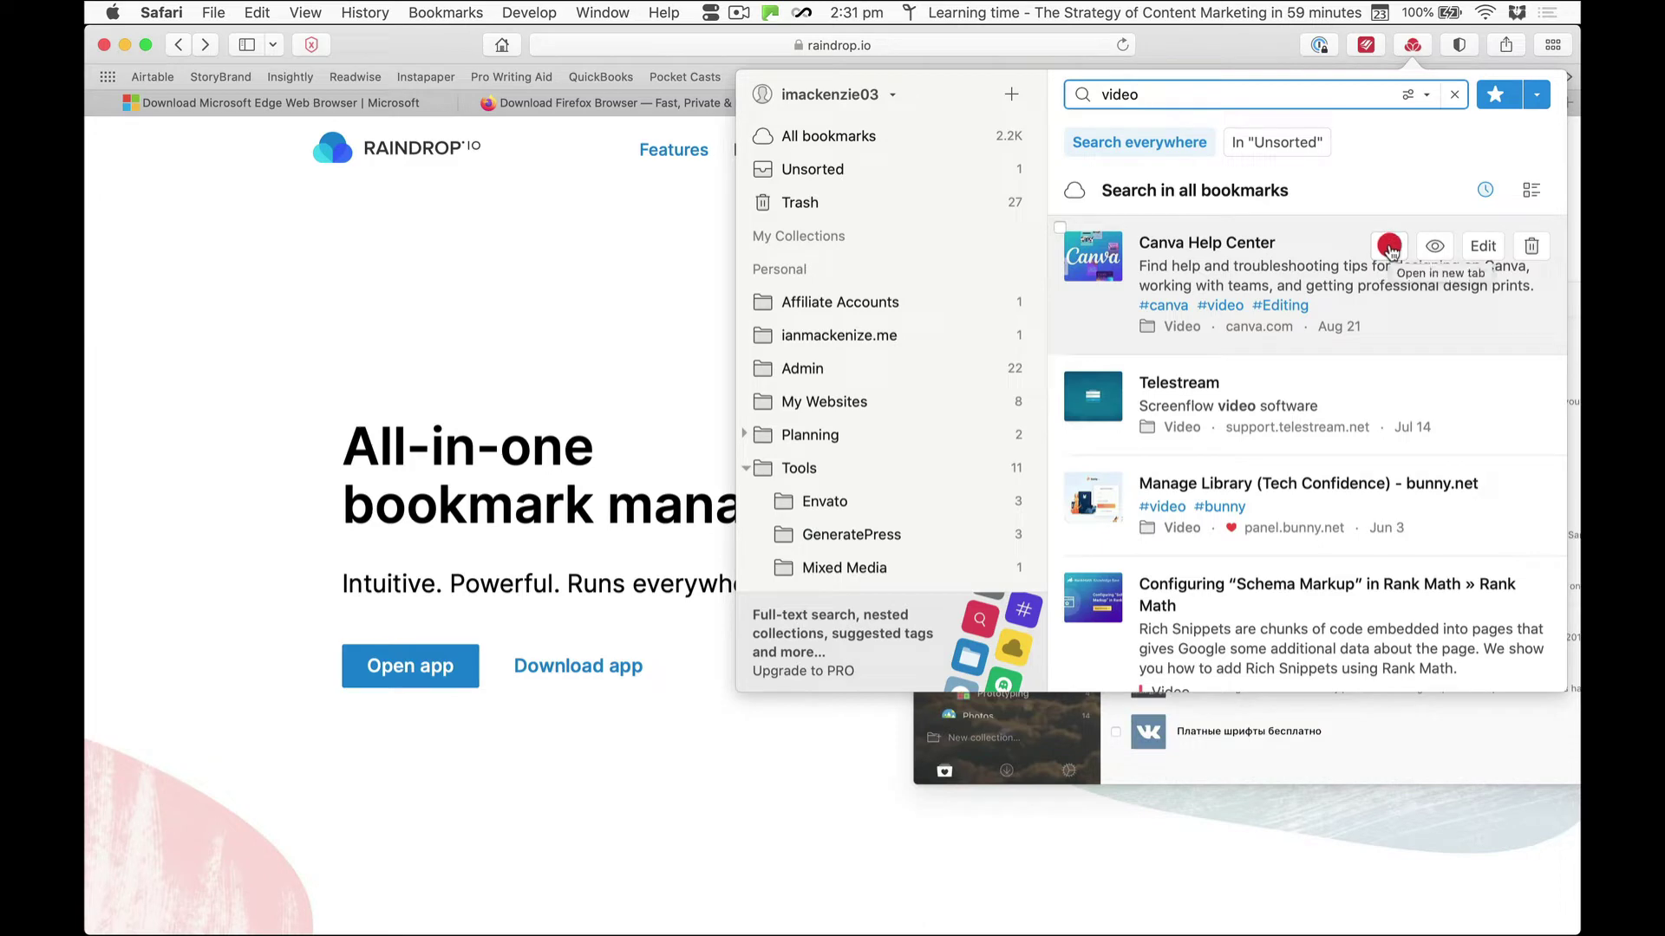
left_click(1389, 246)
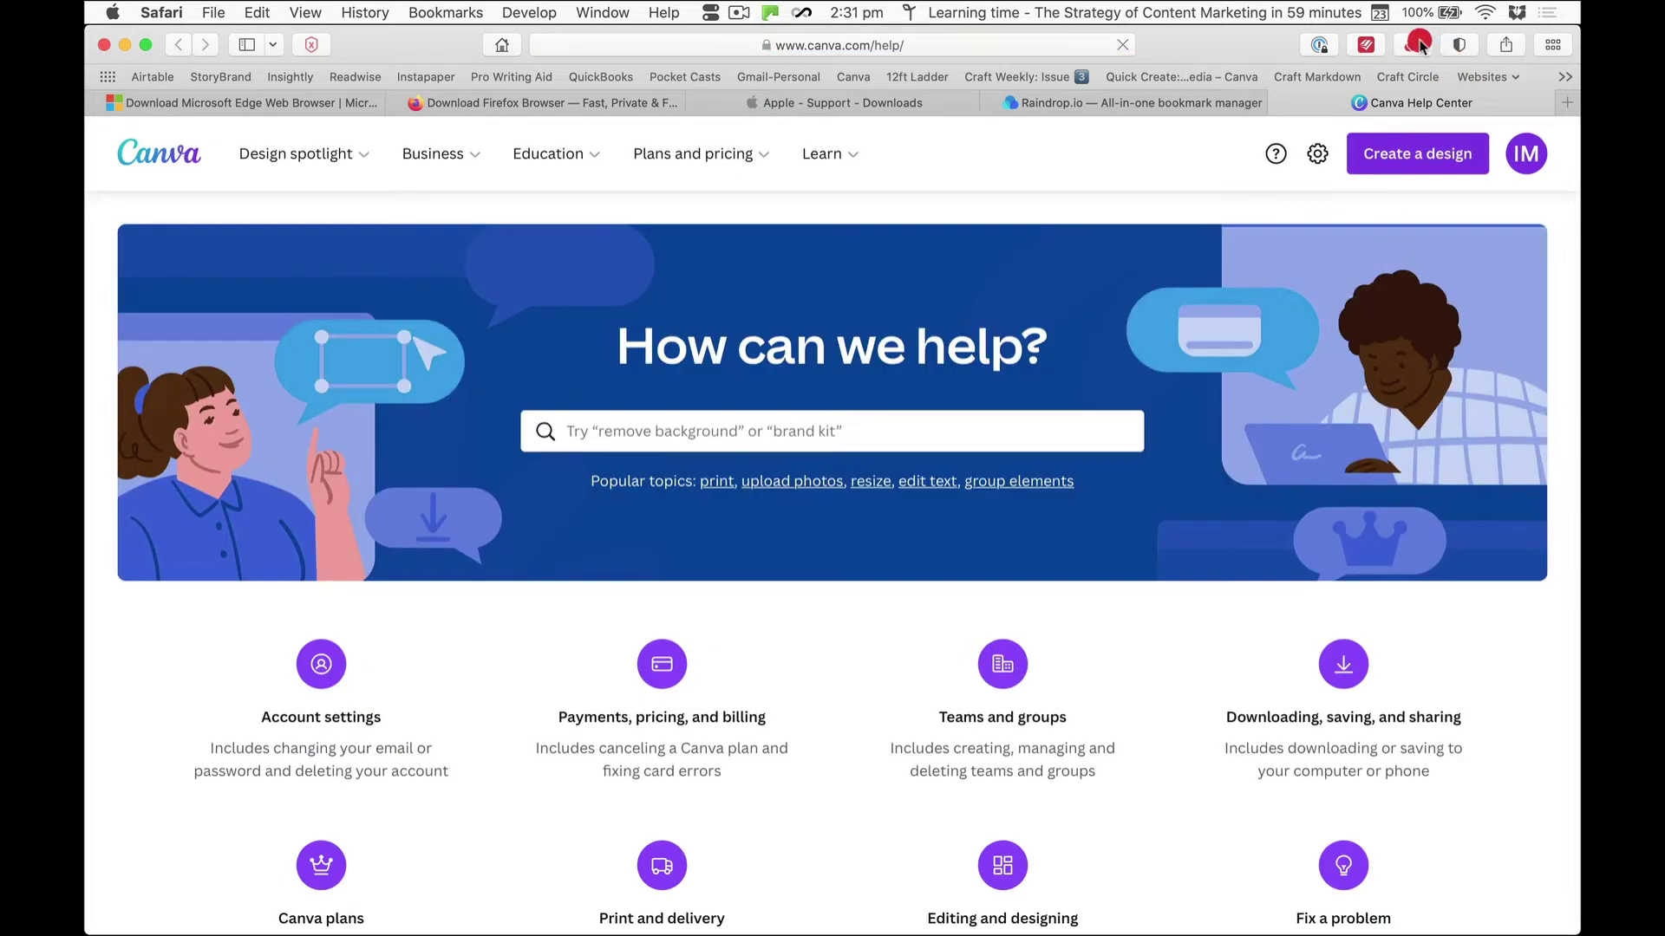
left_click(1419, 44)
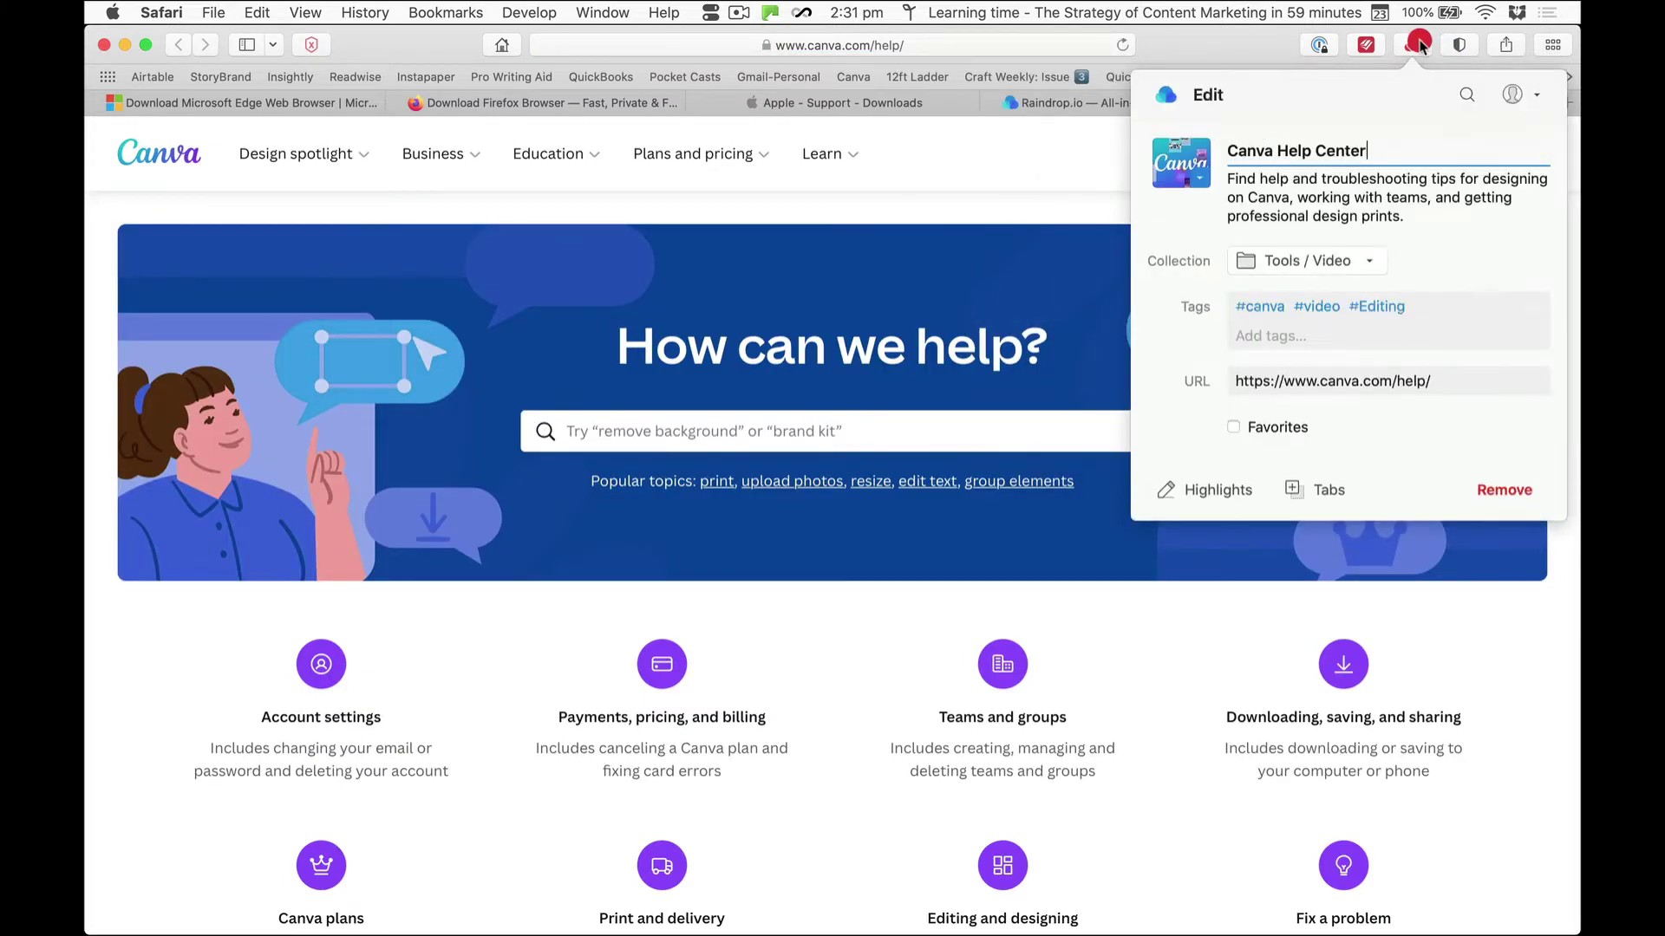
left_click(1467, 97)
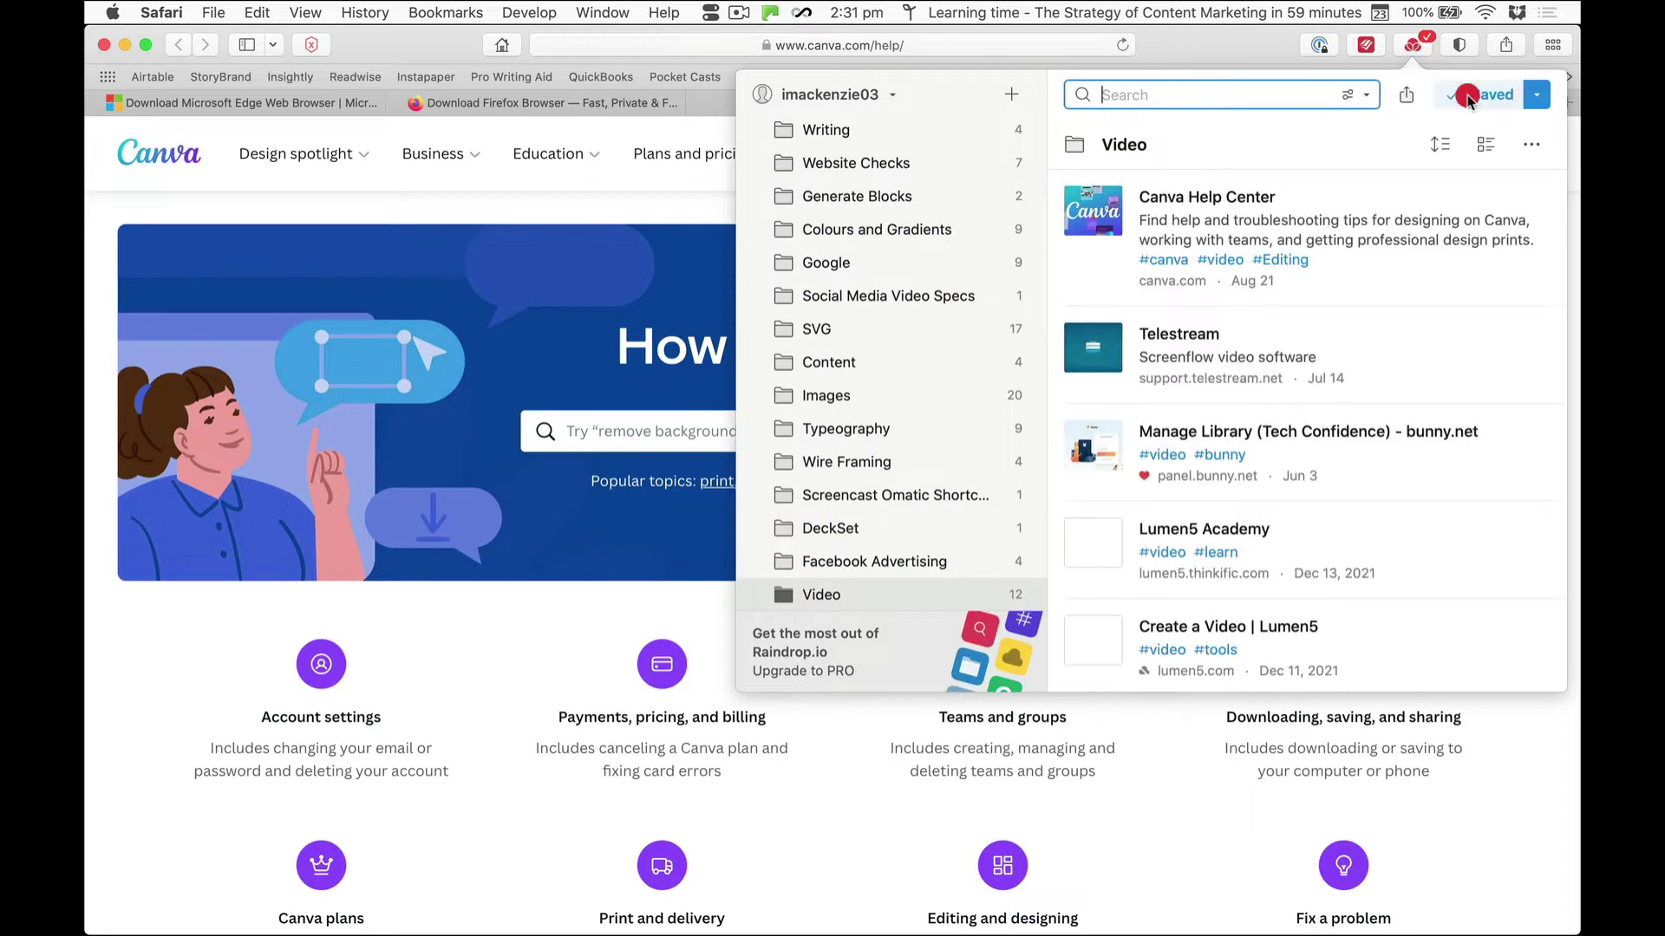
mouse_move(1400, 239)
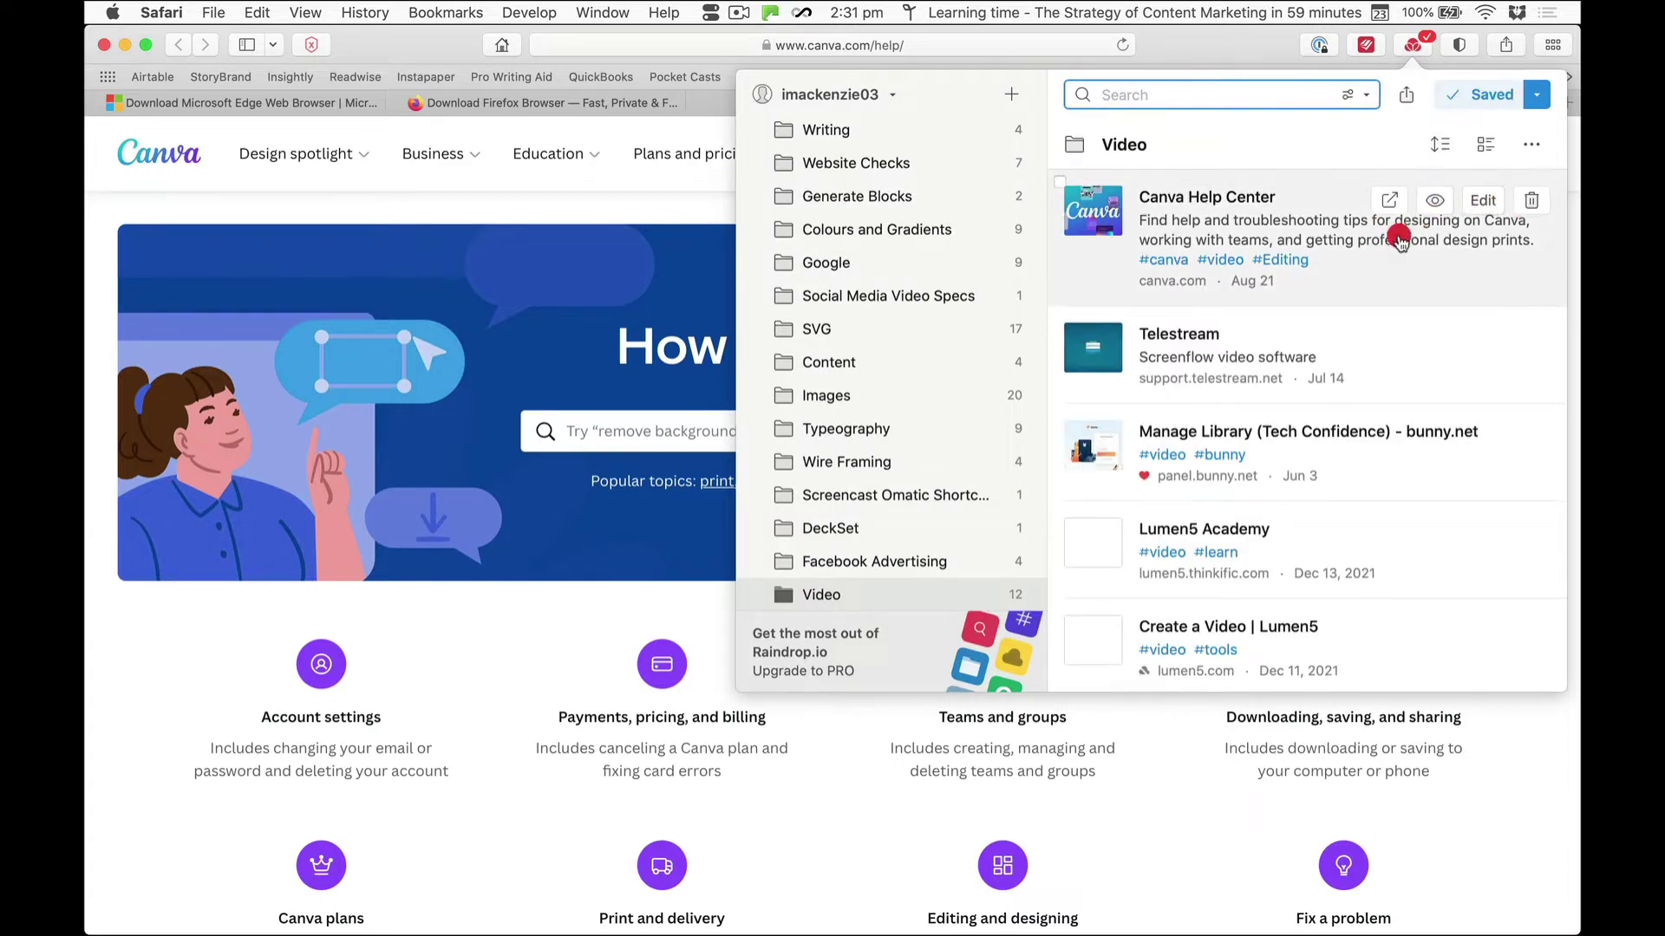
left_click(1488, 201)
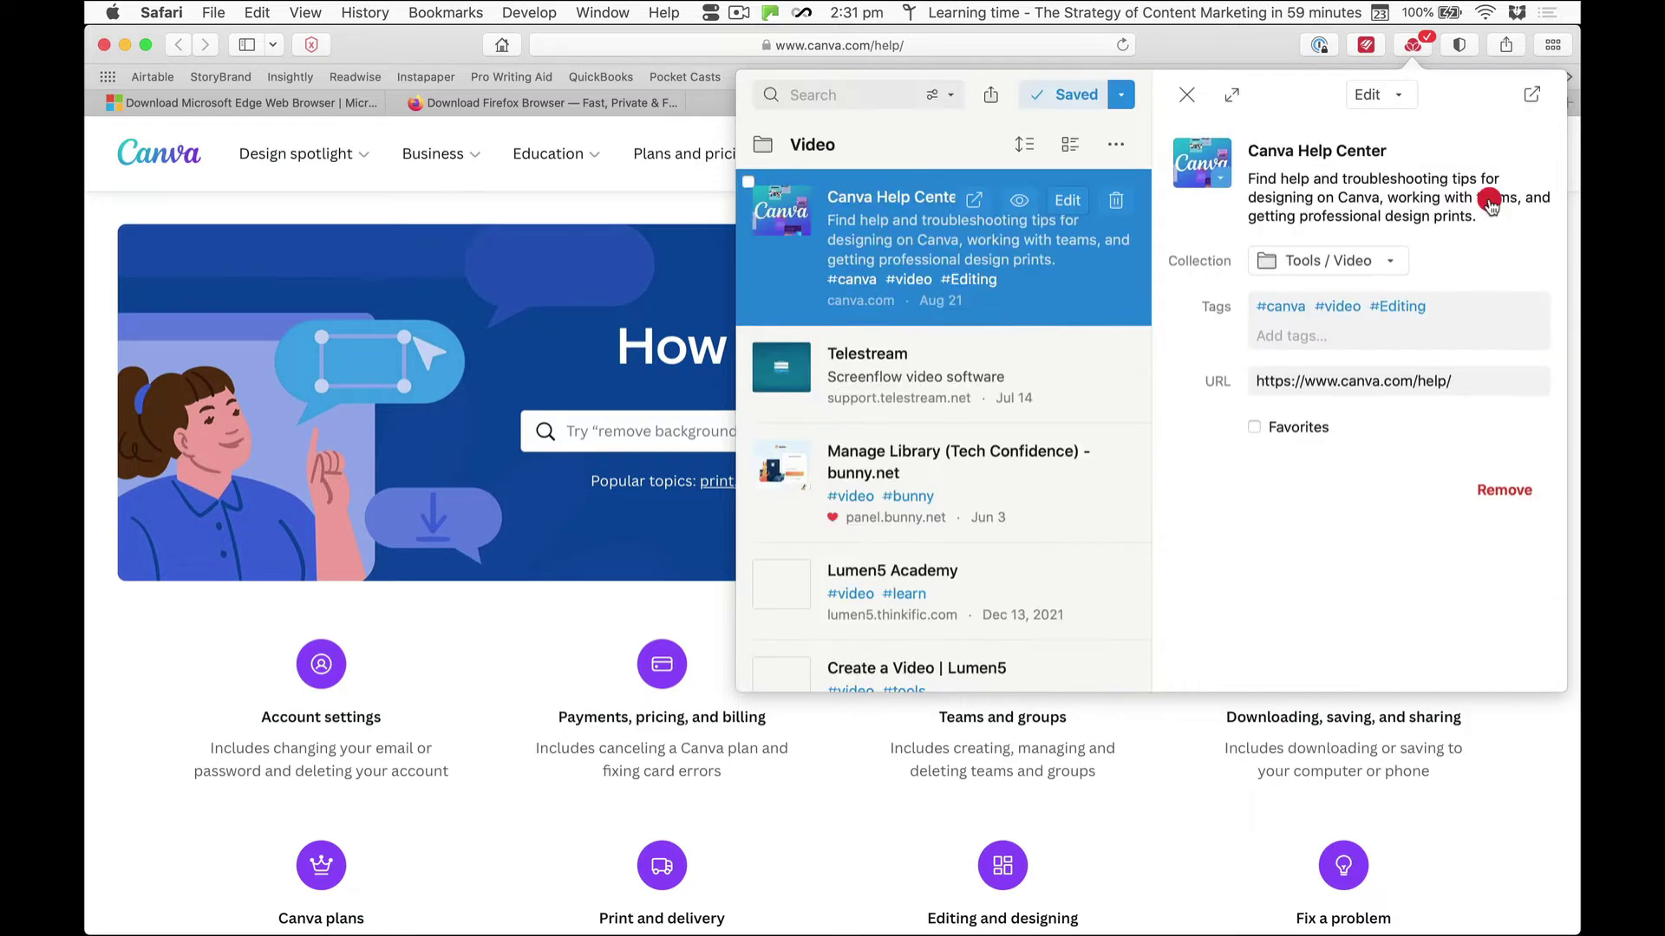
left_click(1260, 154)
left_click(1372, 184)
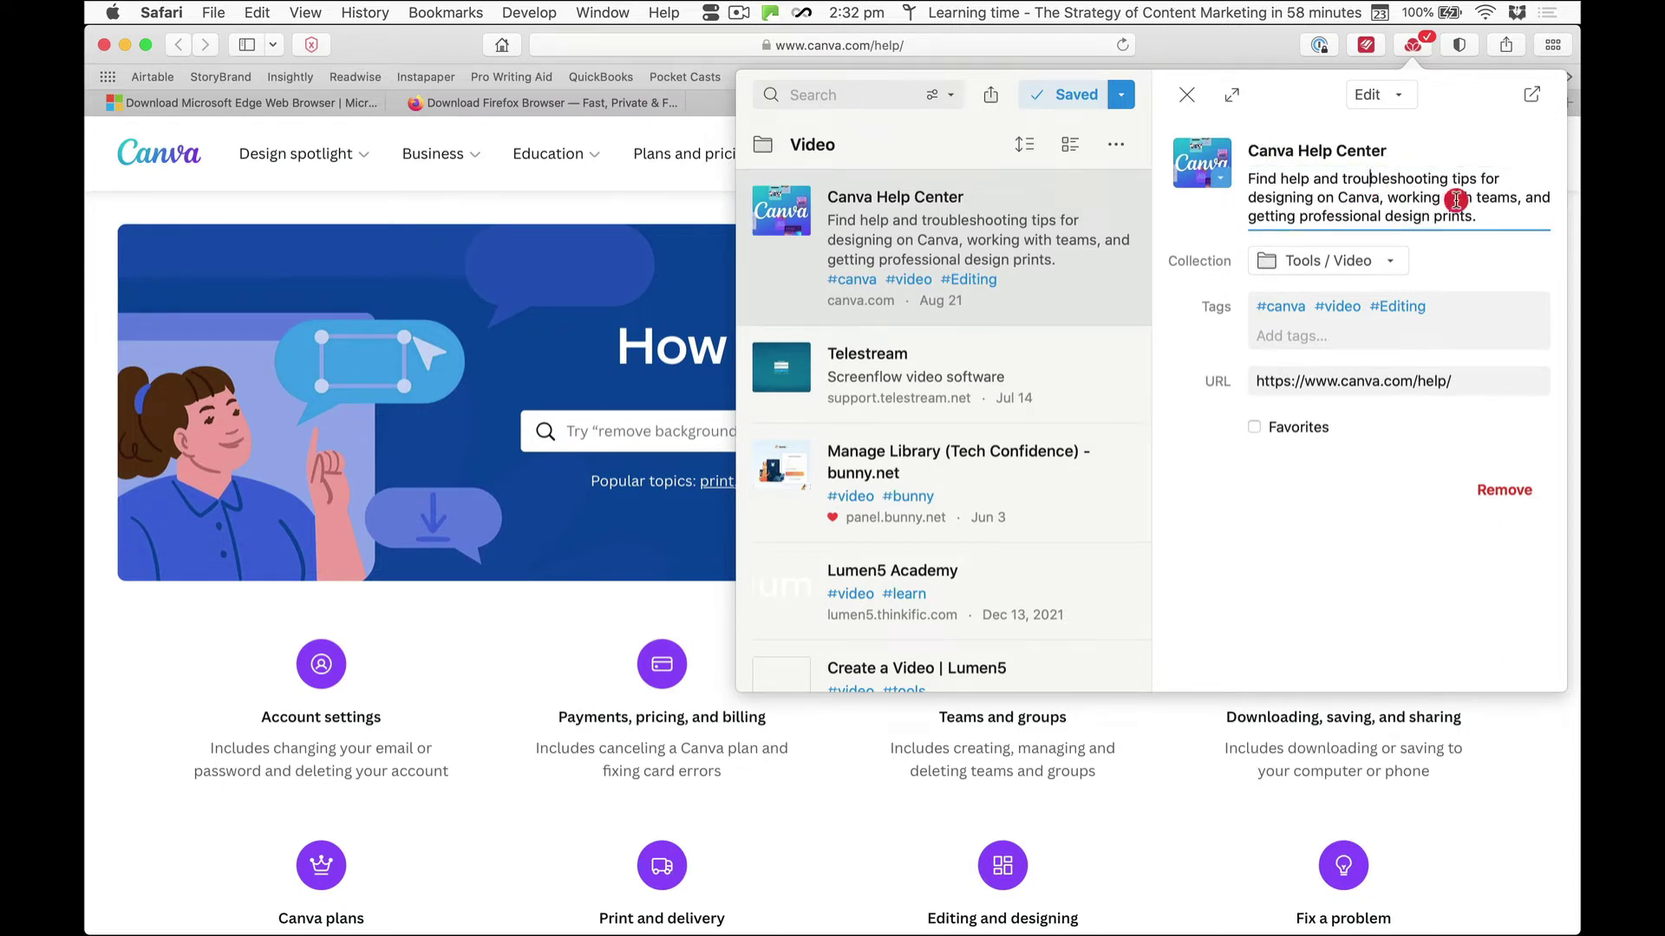
left_click(1387, 260)
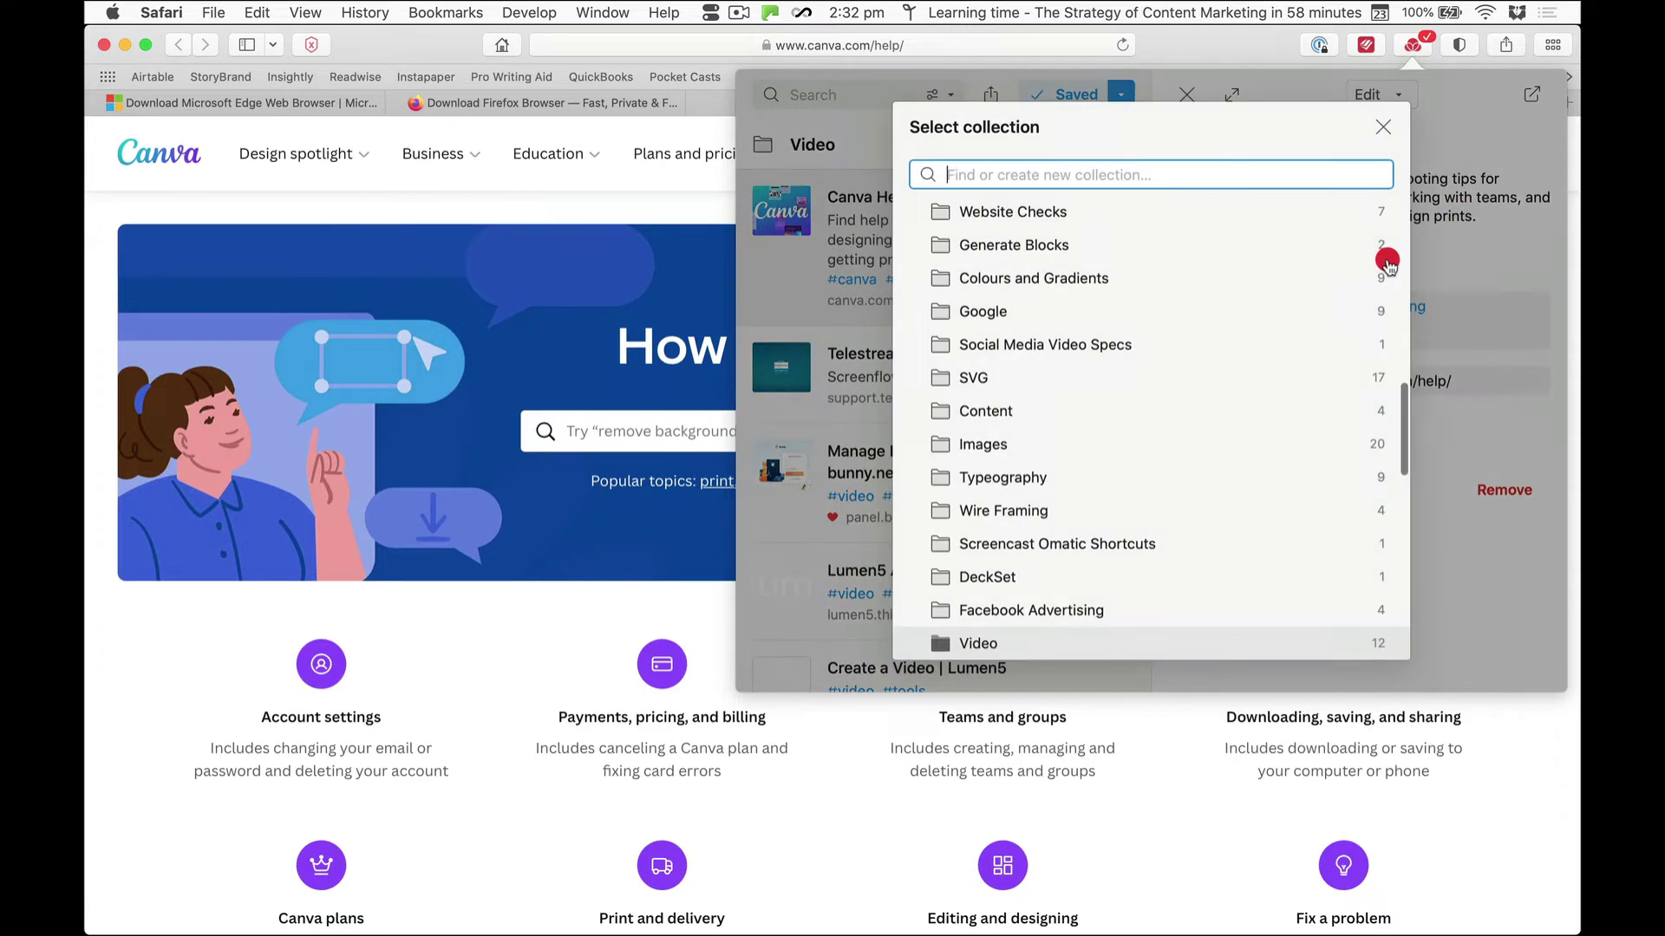
left_click(1381, 130)
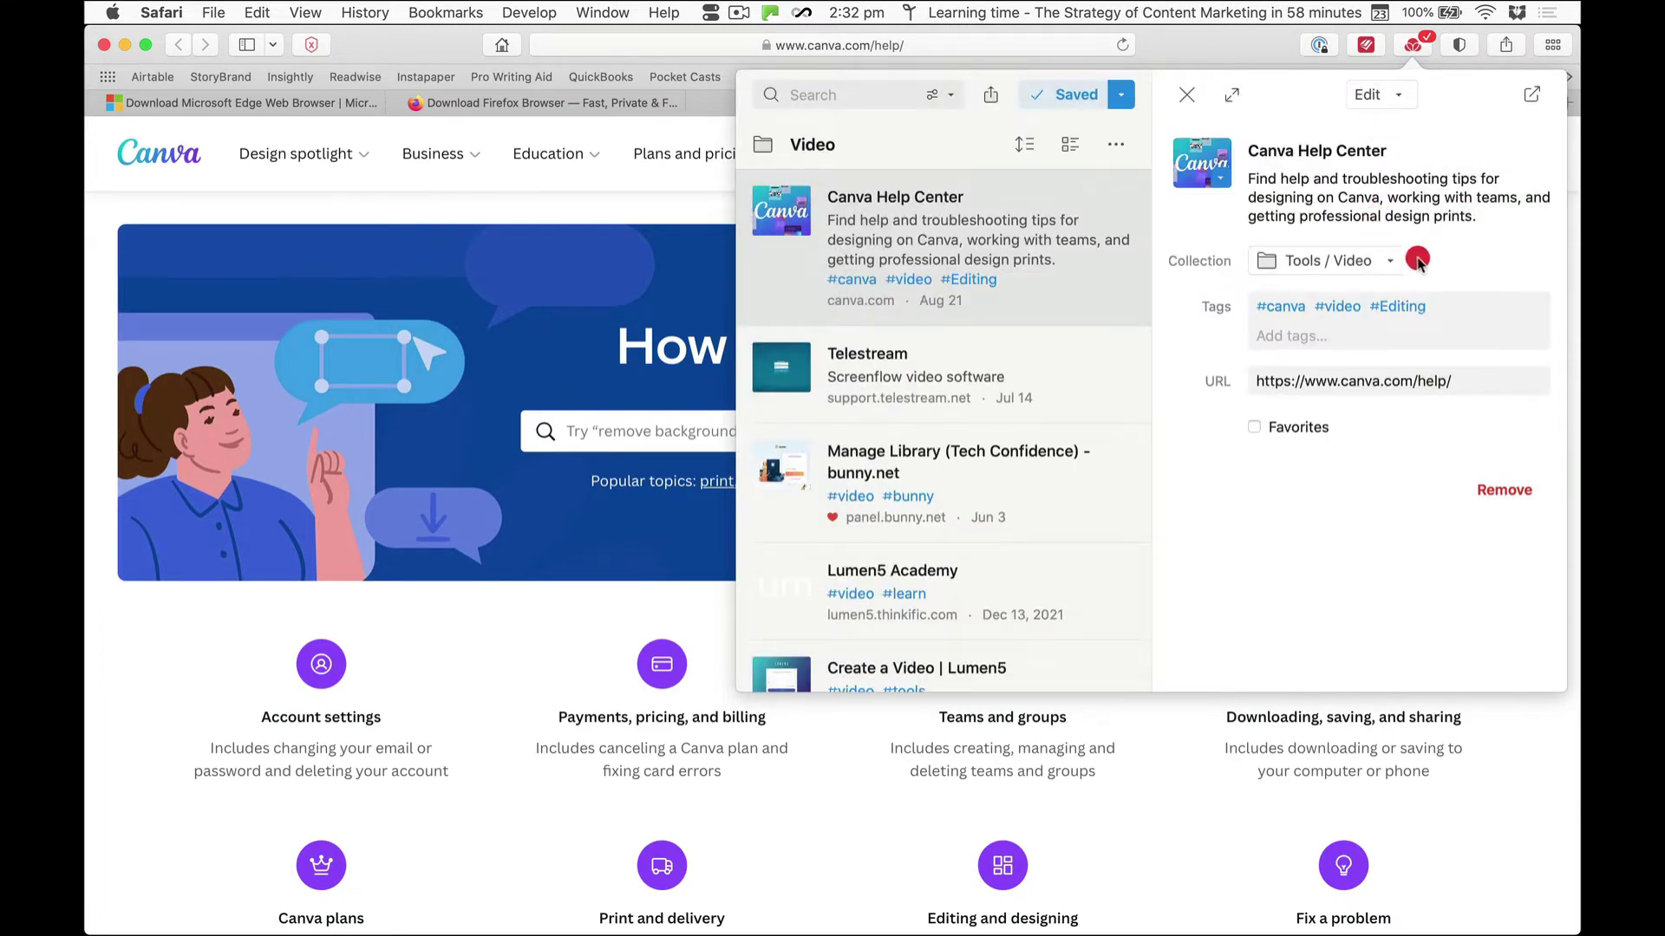
left_click(1391, 260)
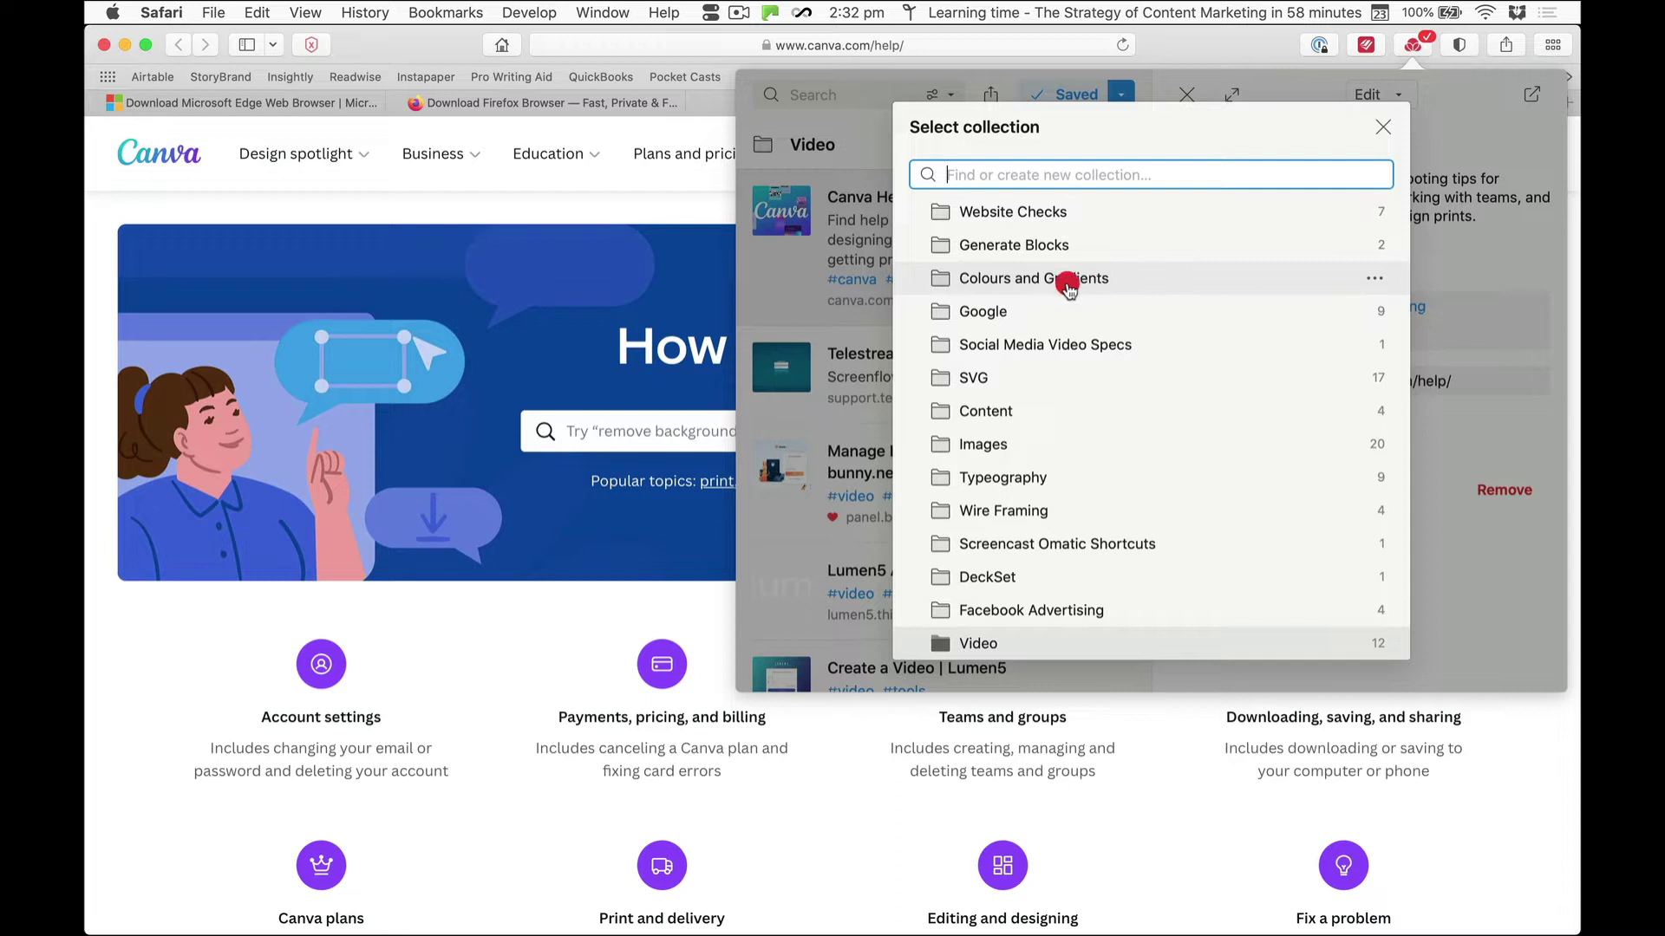
left_click(1471, 247)
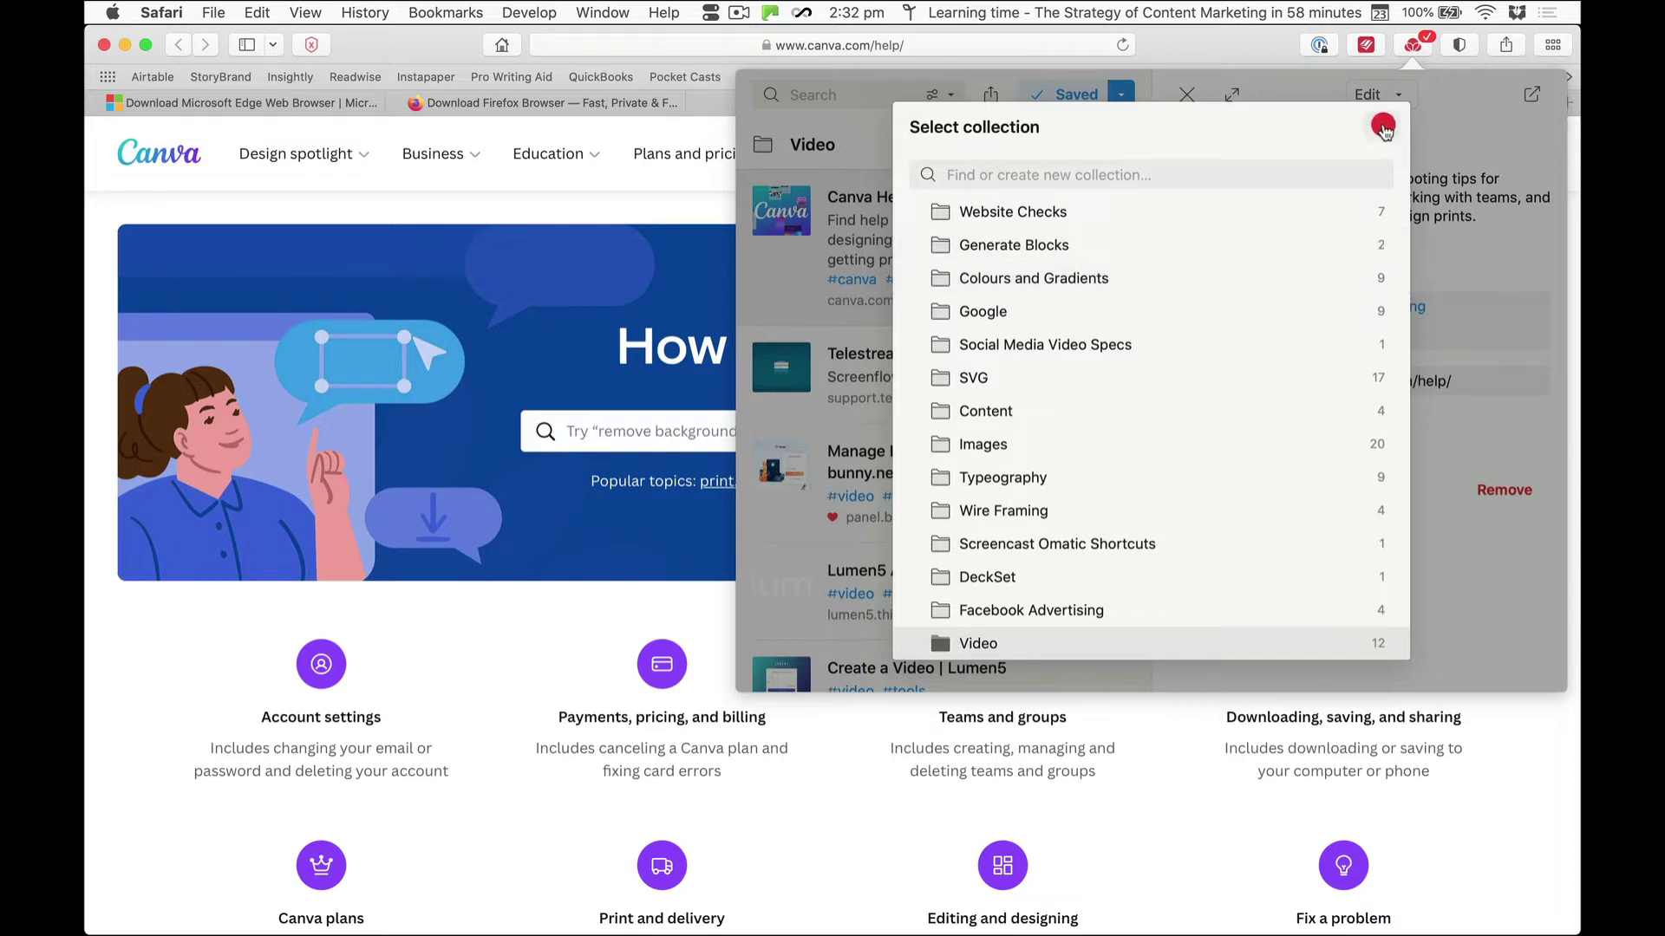
left_click(1383, 127)
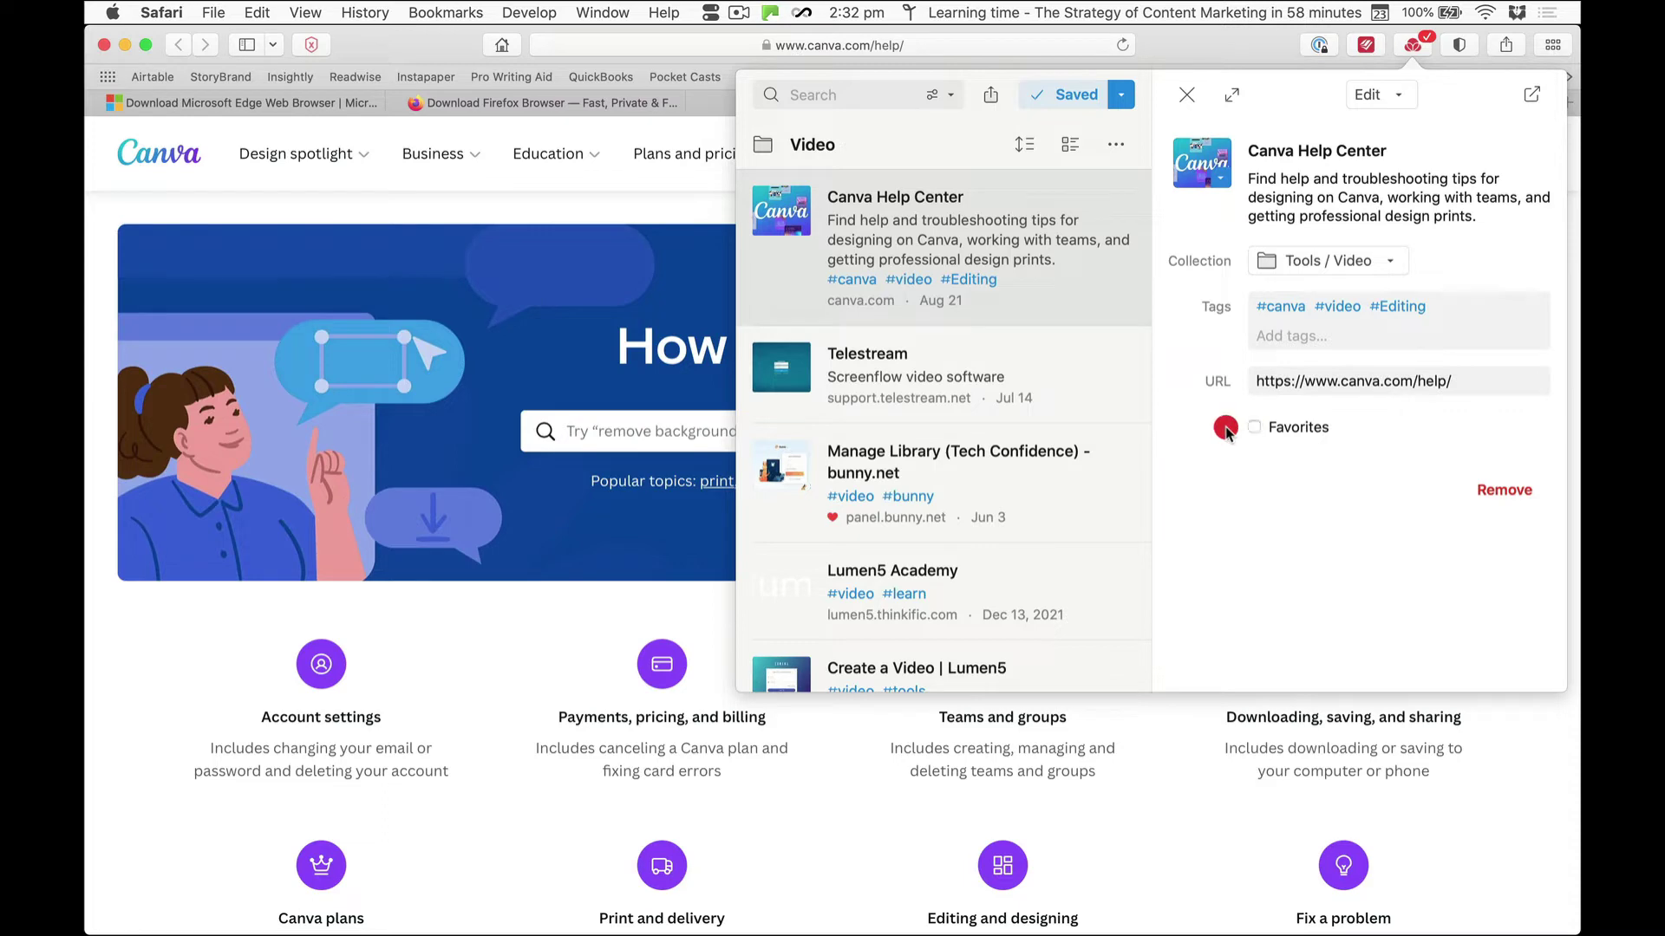
mouse_move(975, 457)
scroll(975, 457, "down", 10)
scroll(974, 457, "up", 10)
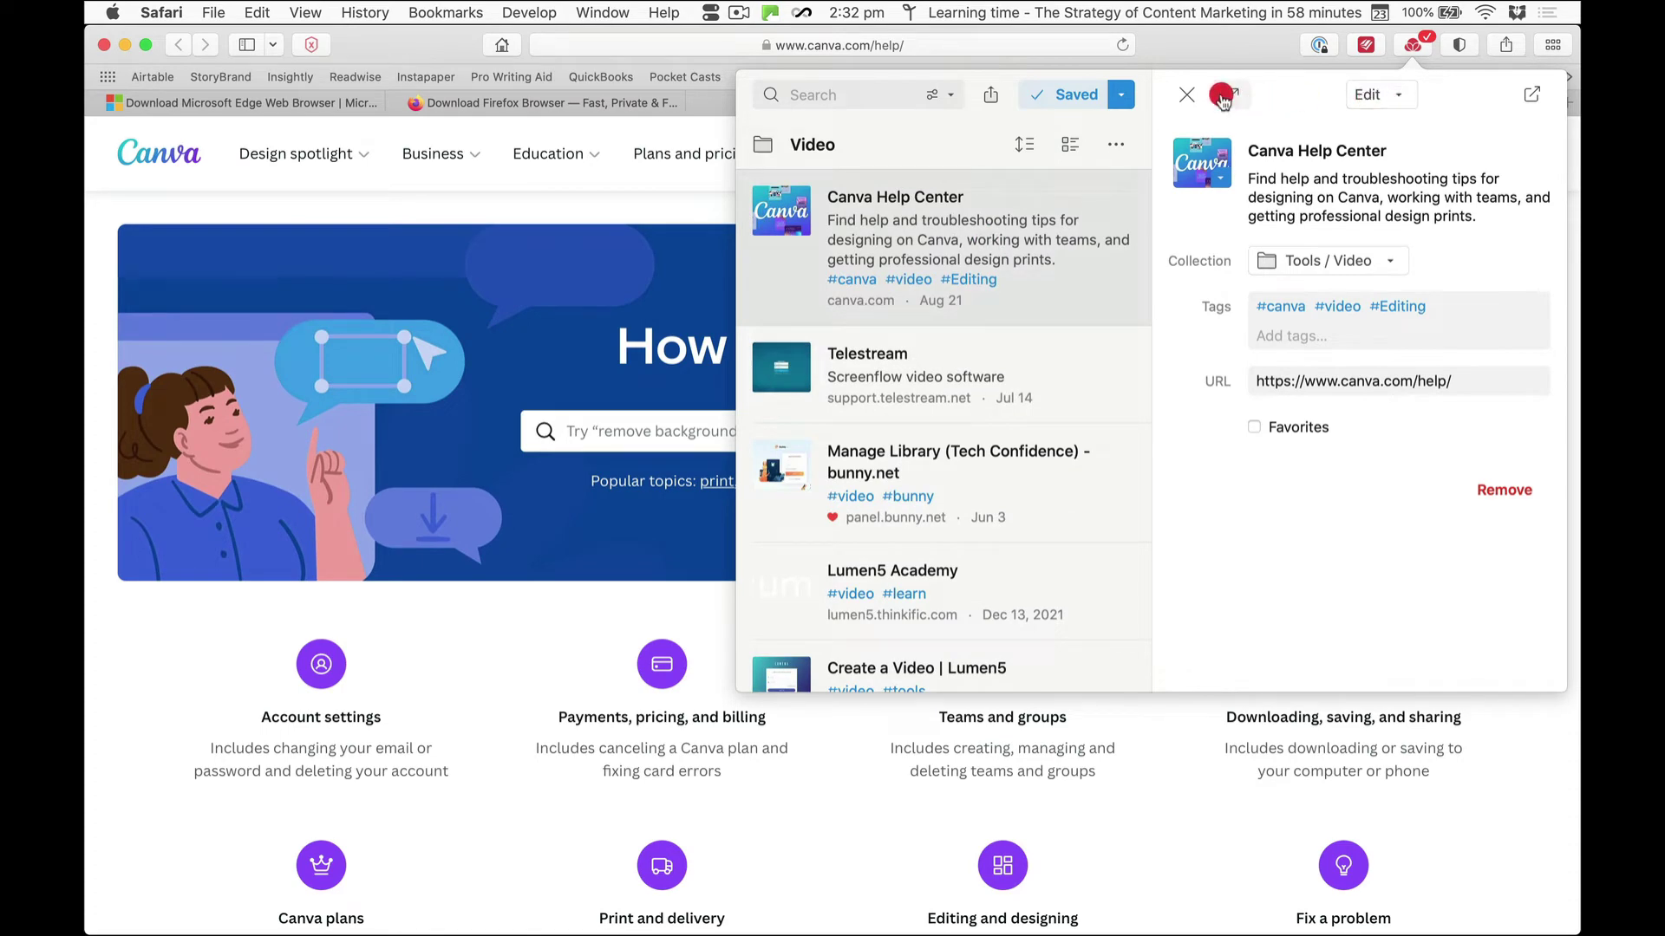
left_click(1185, 95)
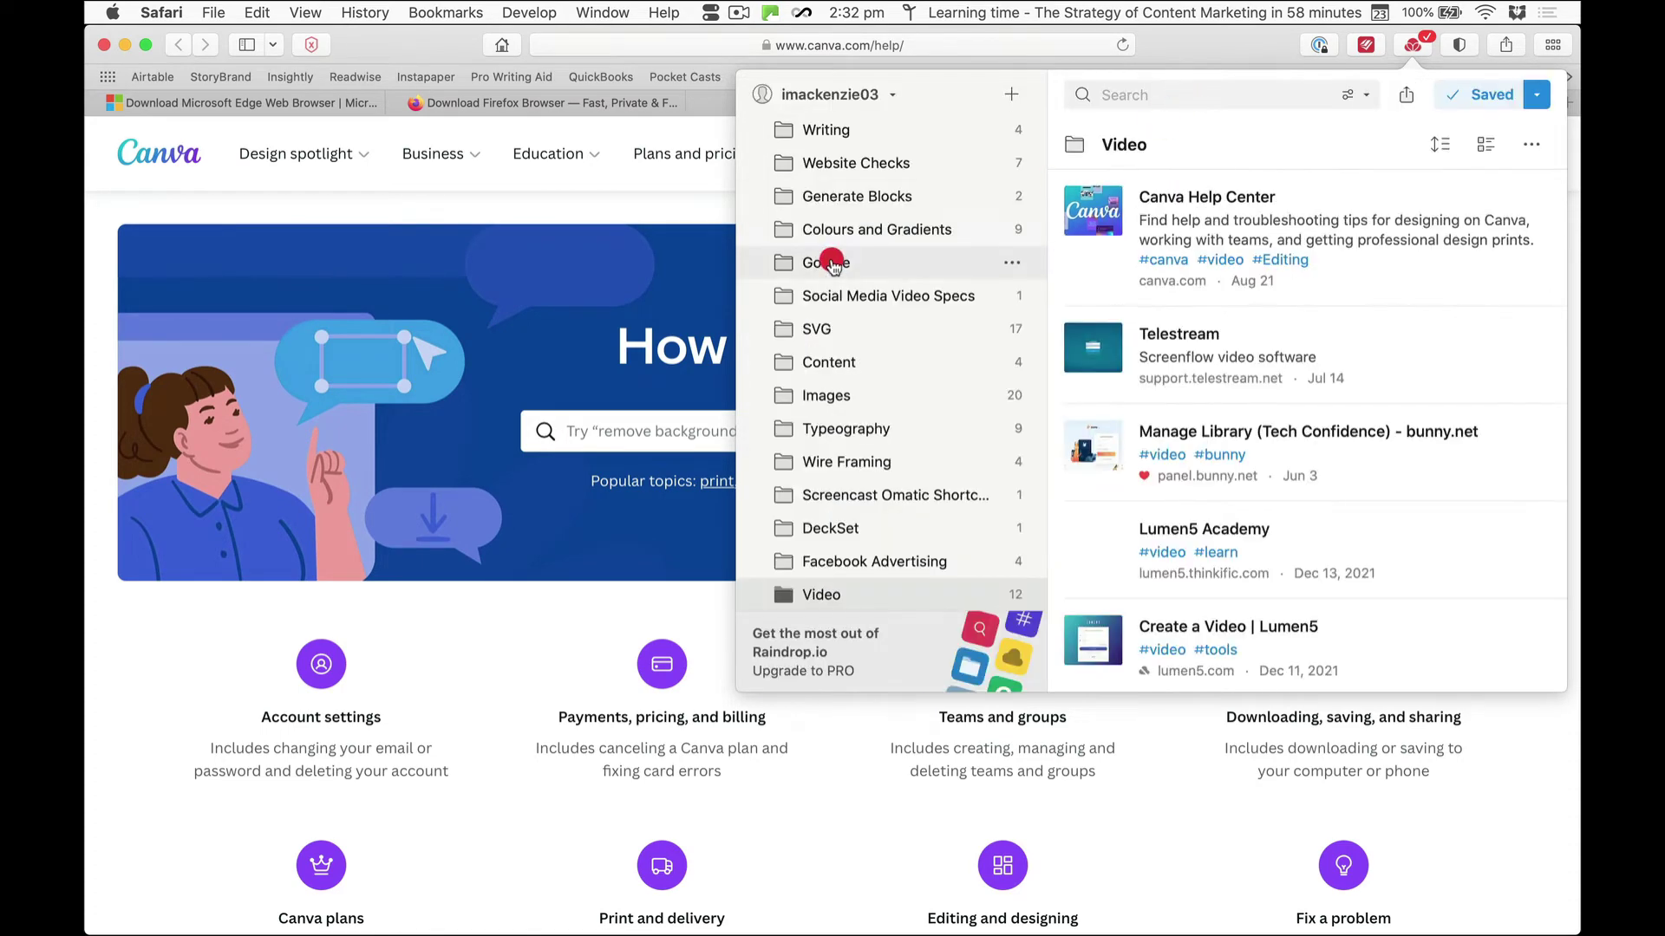
scroll(828, 261, "down", 20)
scroll(831, 264, "down", 10)
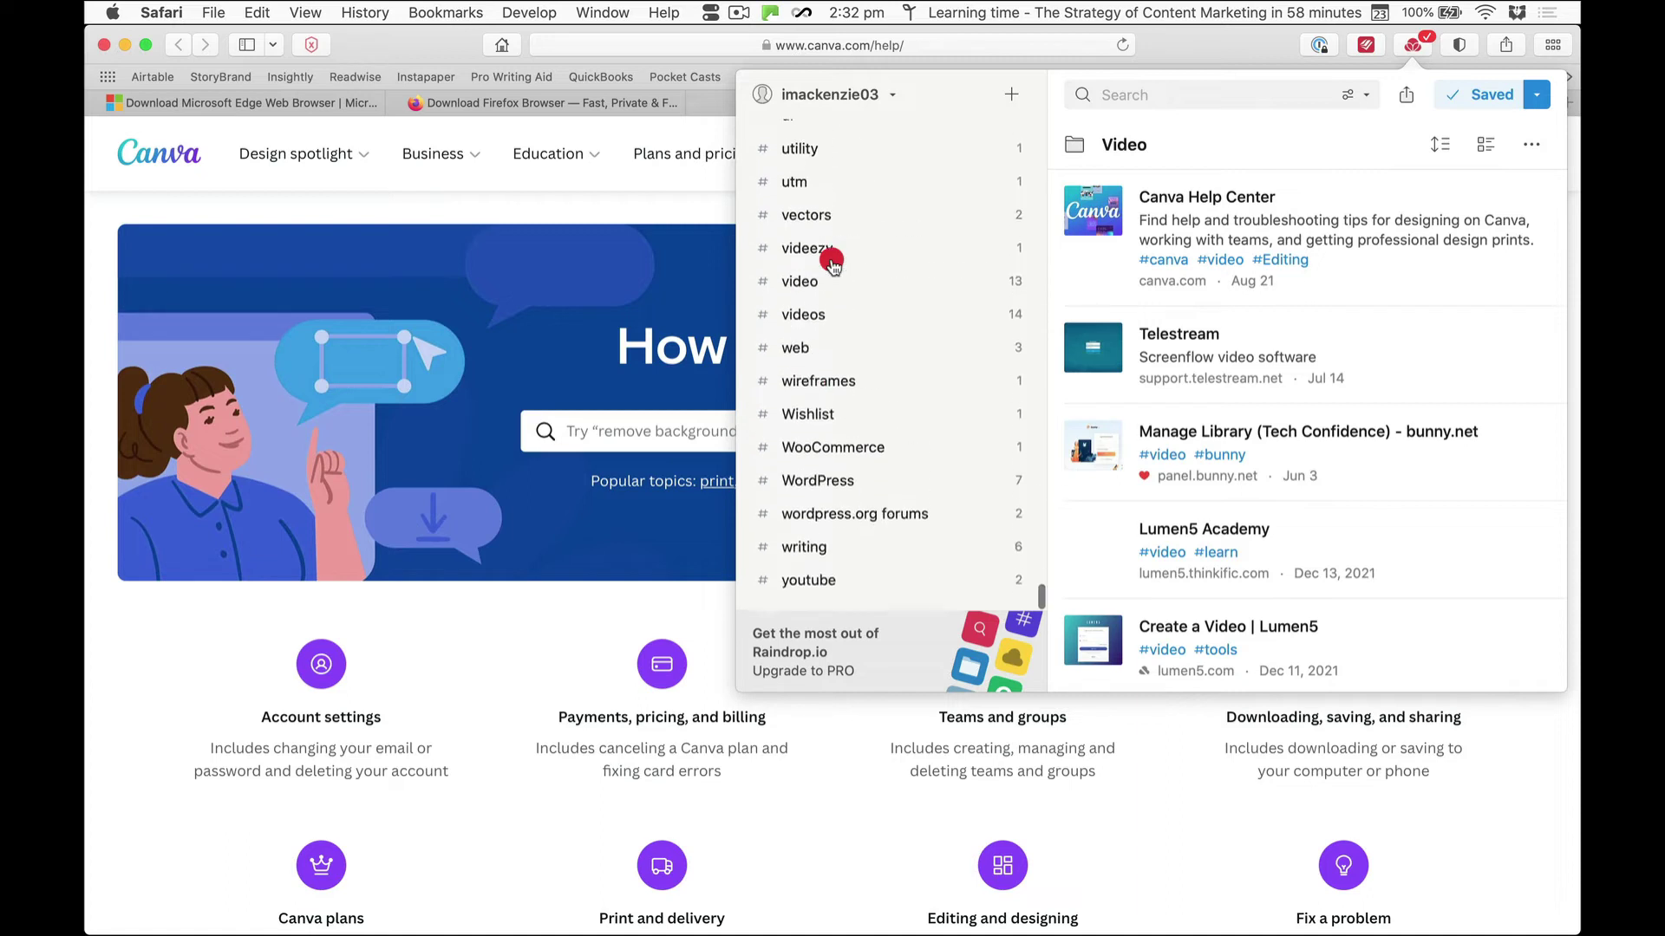
scroll(885, 425, "up", 15)
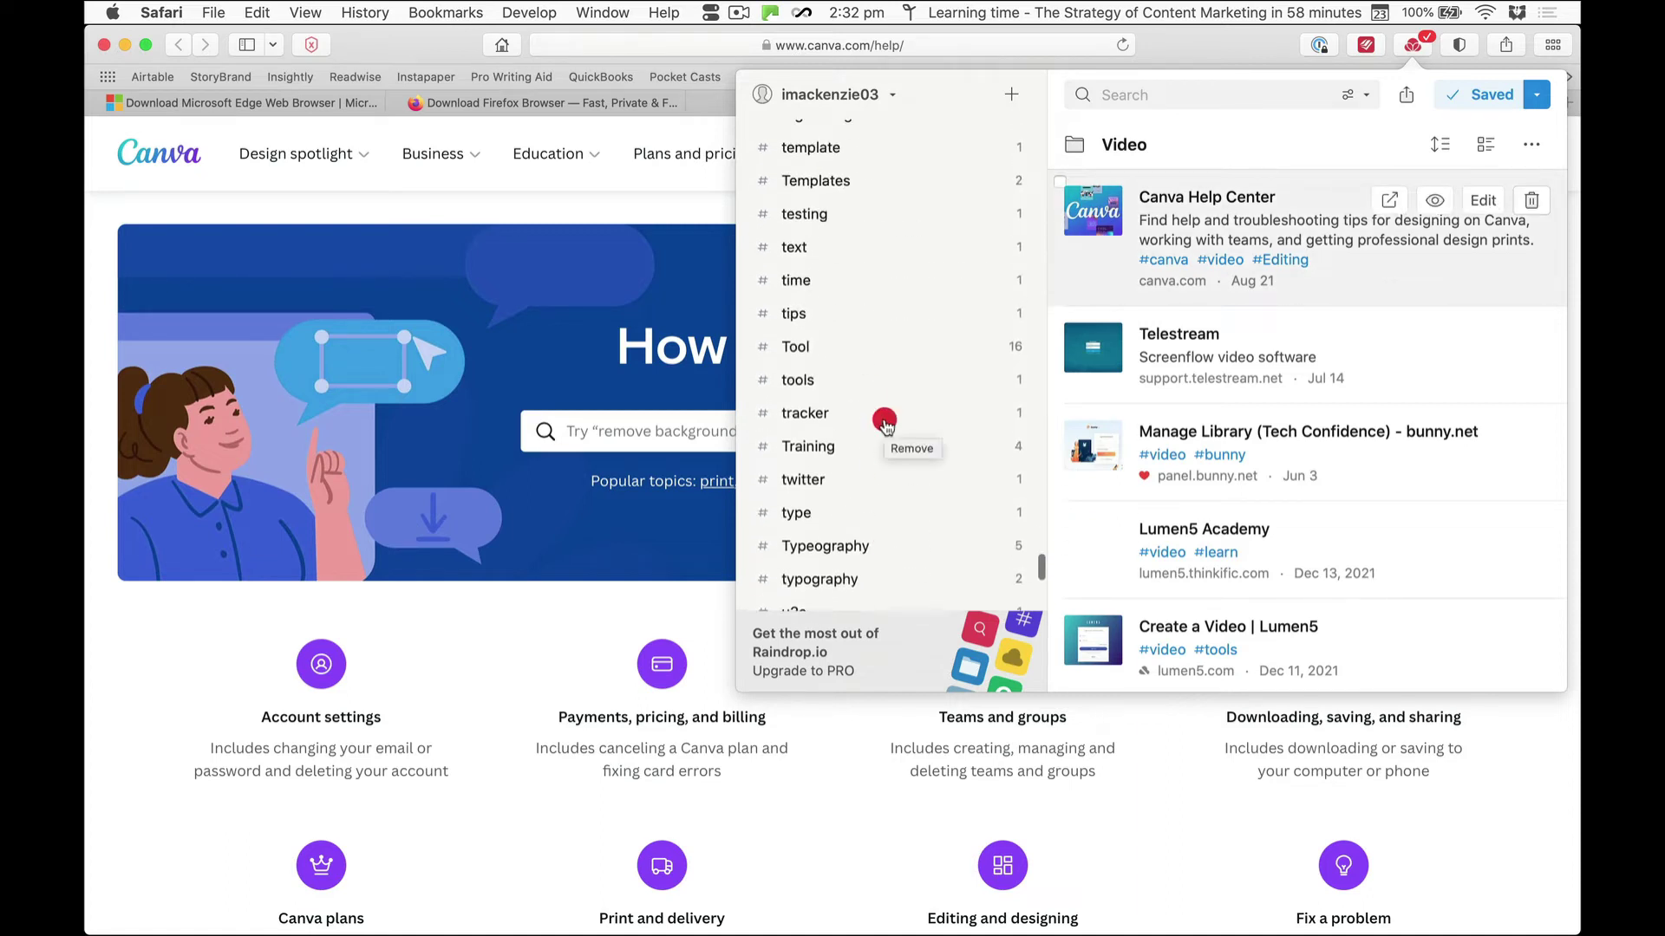
scroll(885, 425, "up", 15)
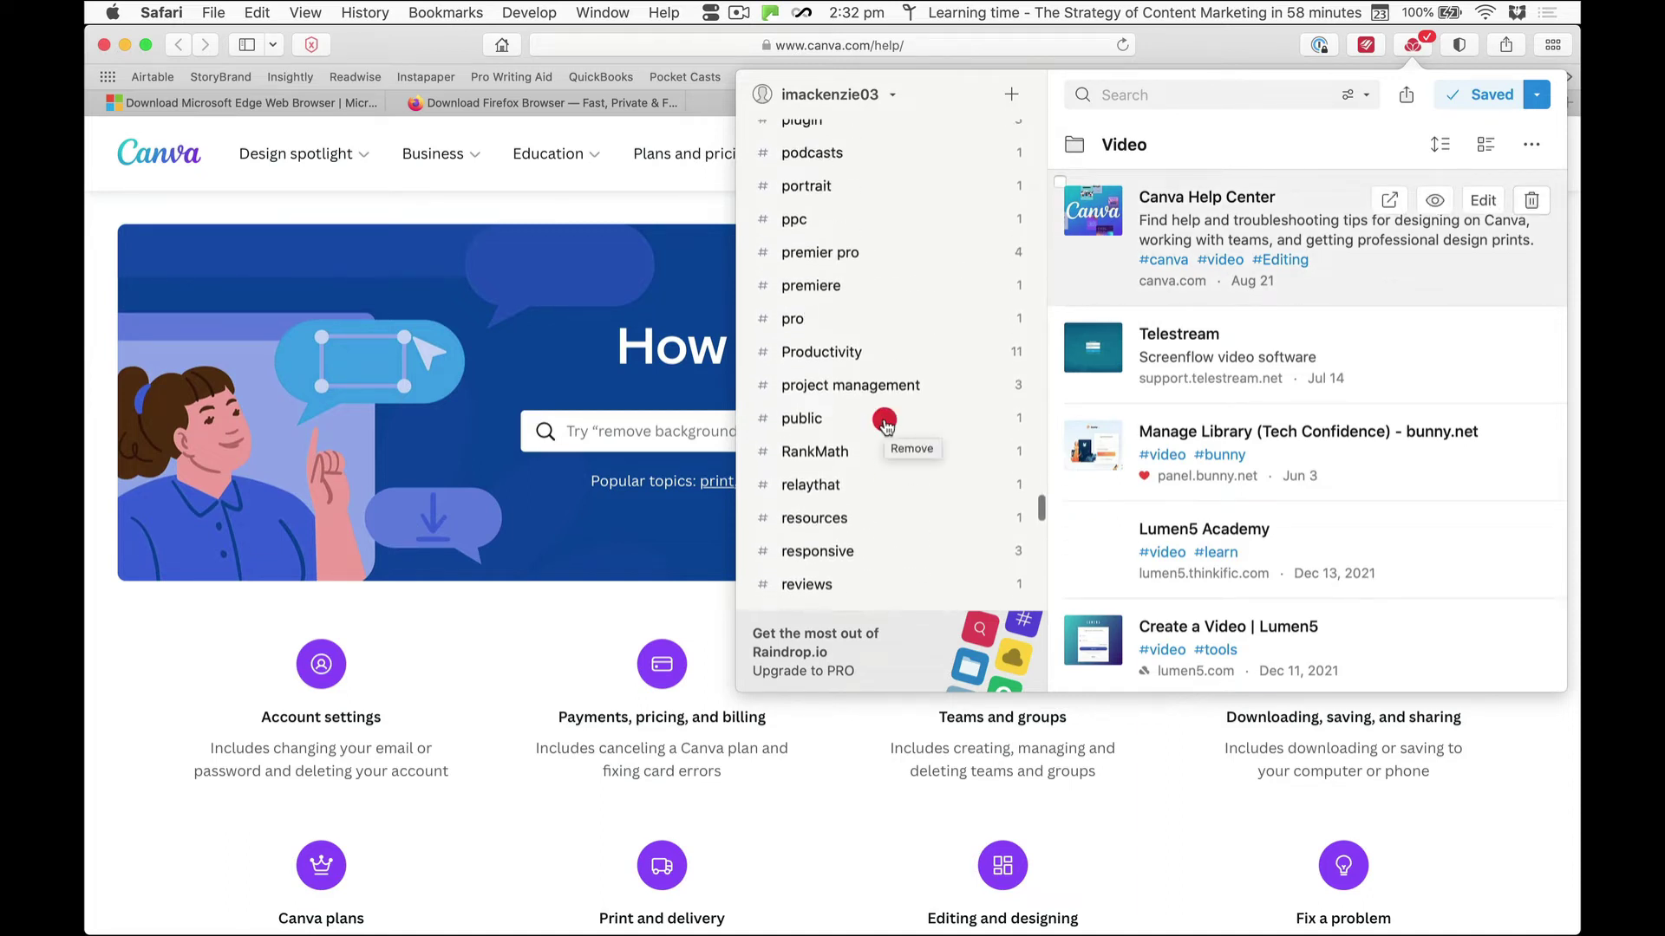
scroll(885, 425, "up", 15)
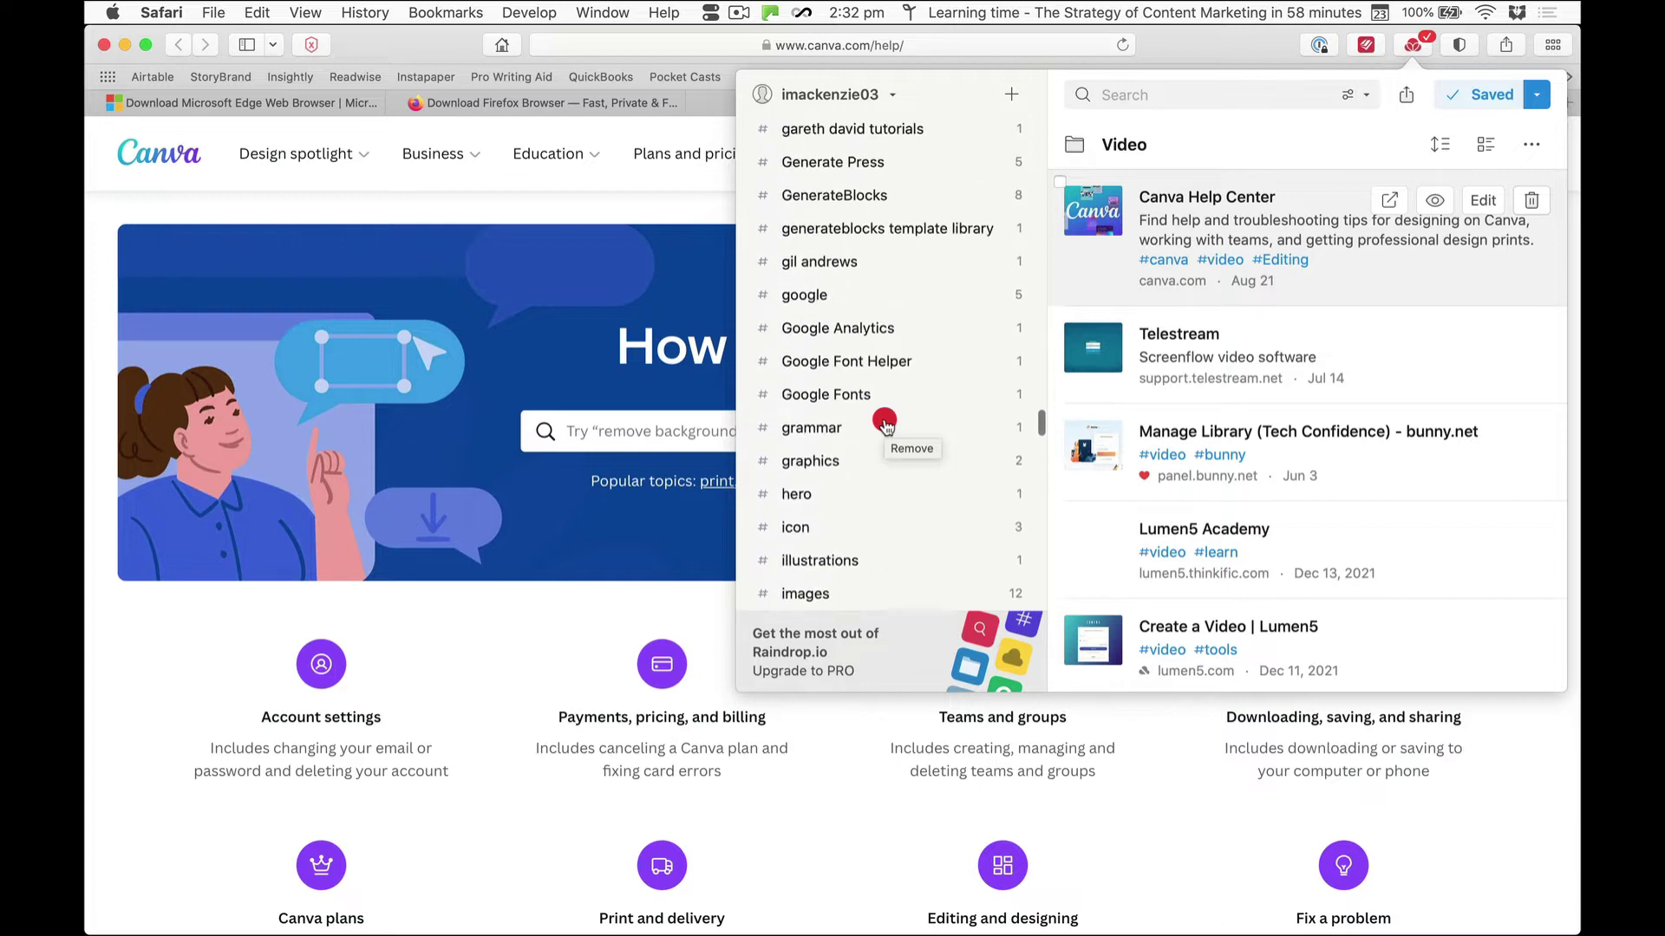
scroll(884, 423, "up", 15)
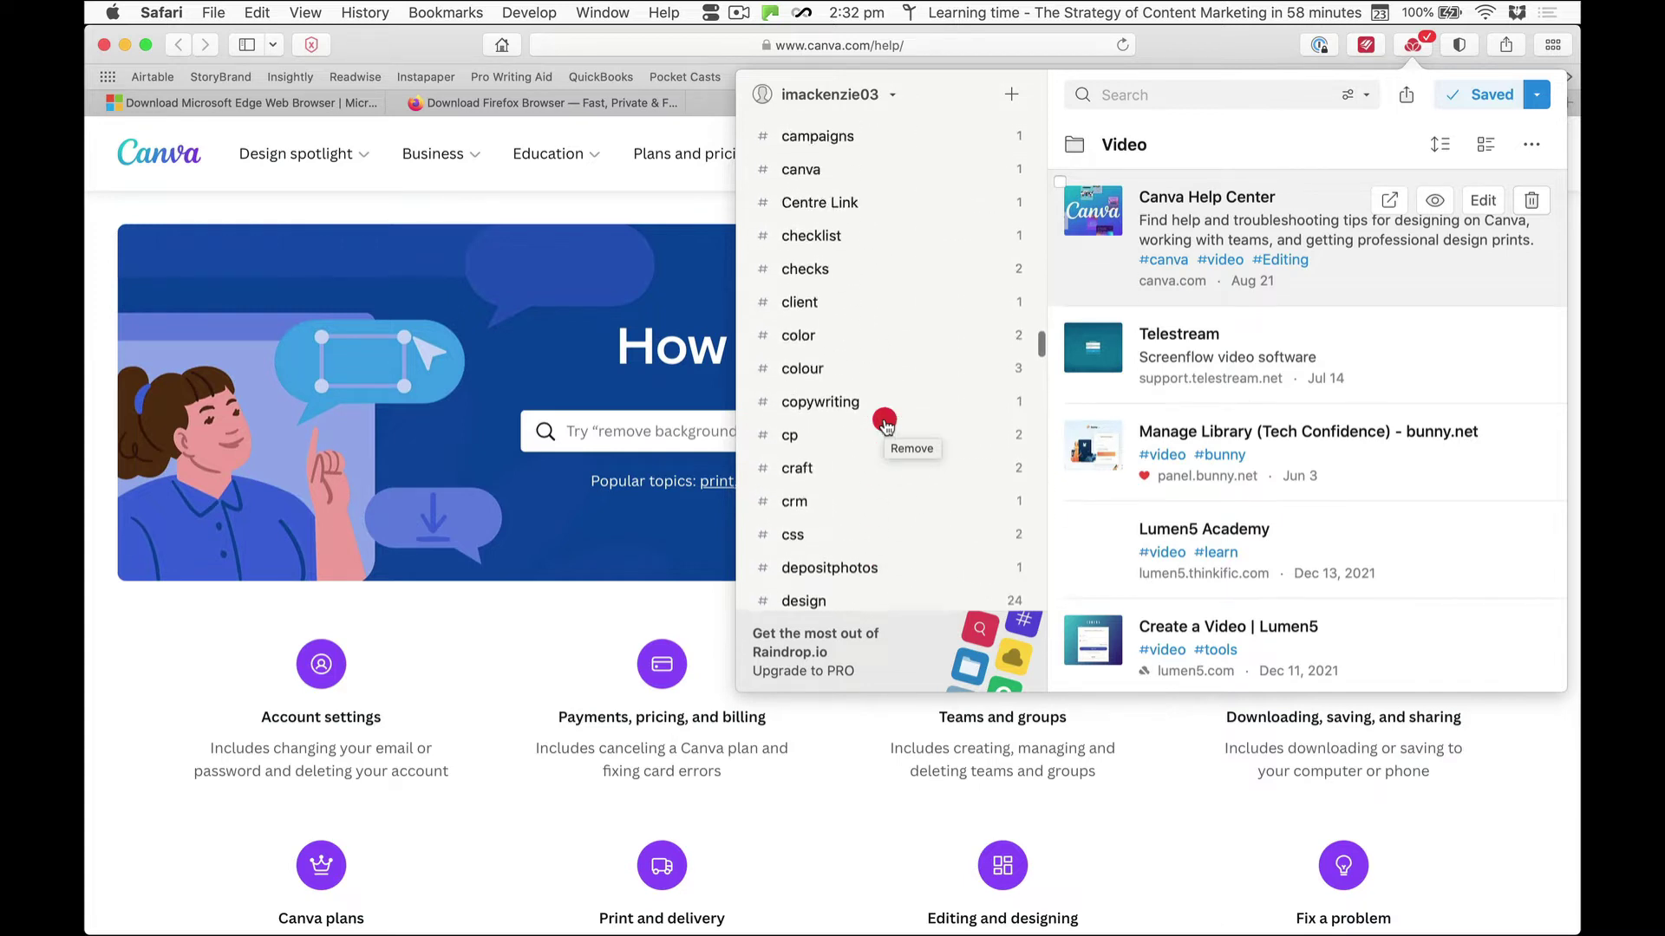
scroll(884, 425, "up", 8)
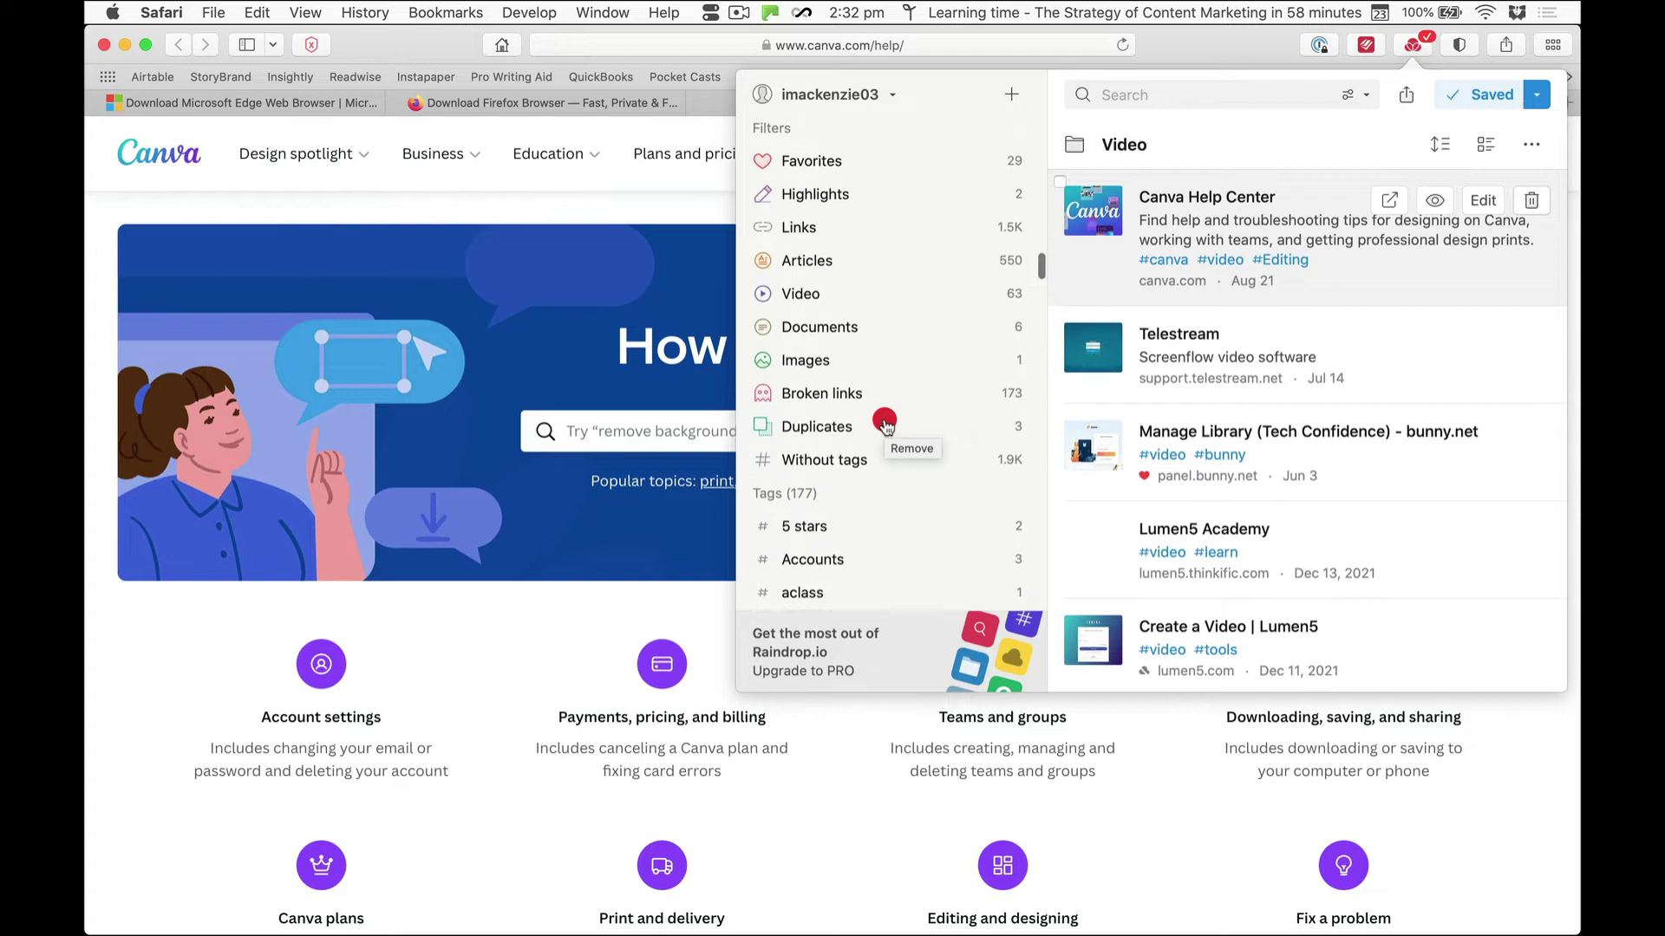
scroll(884, 425, "up", 3)
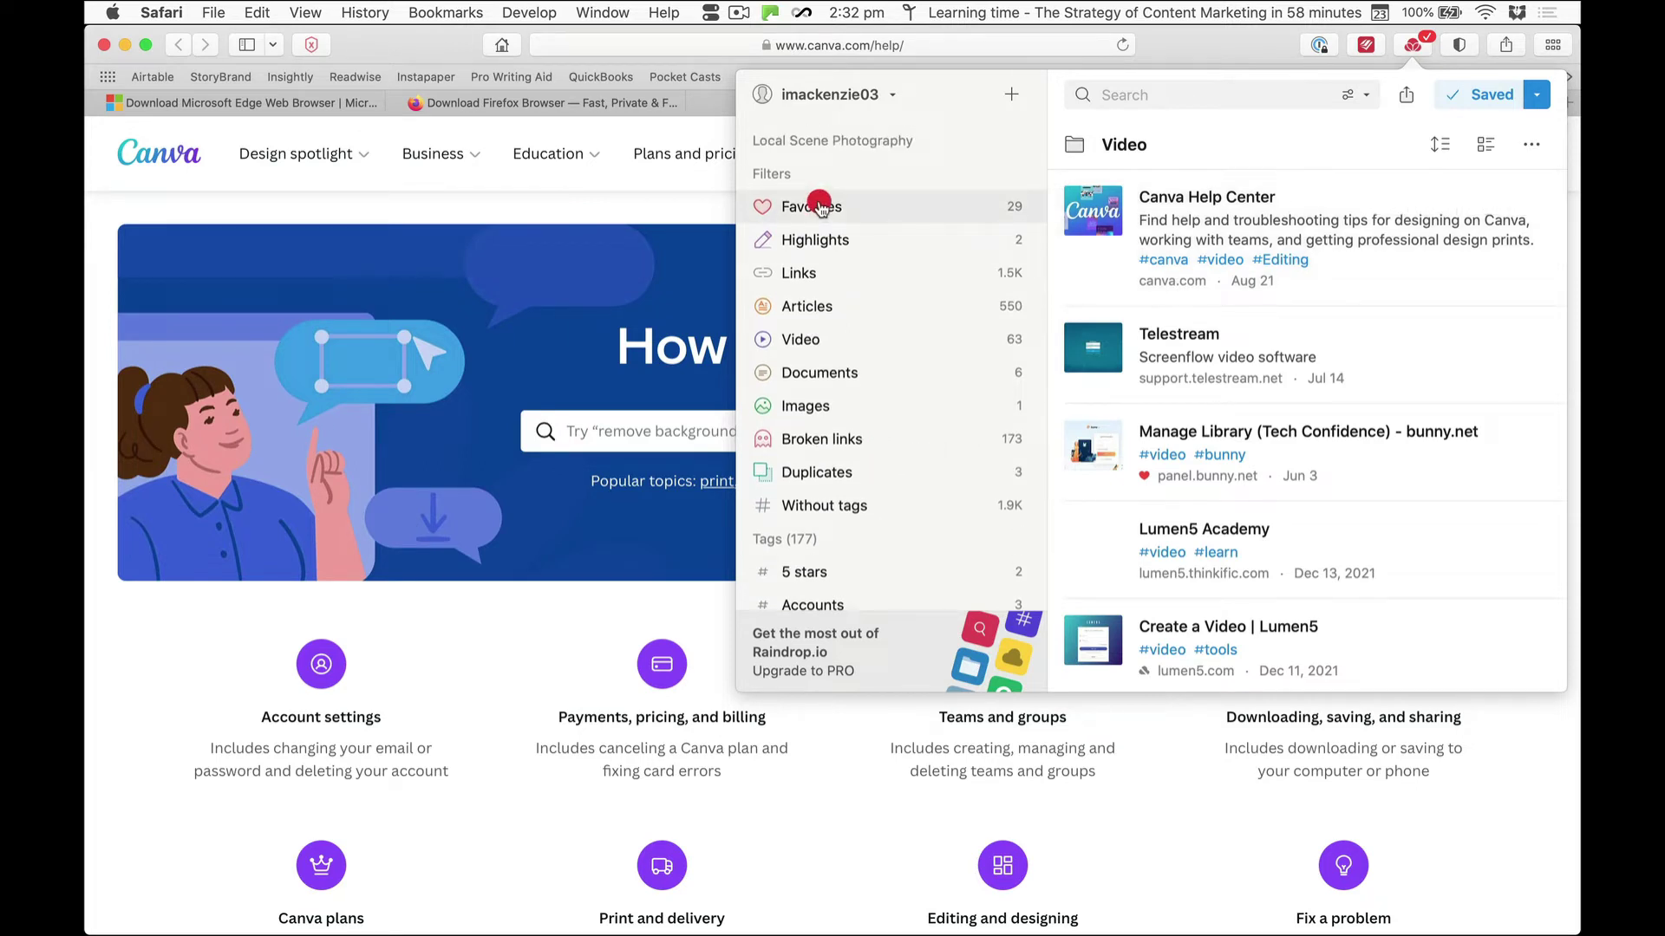
left_click(1171, 89)
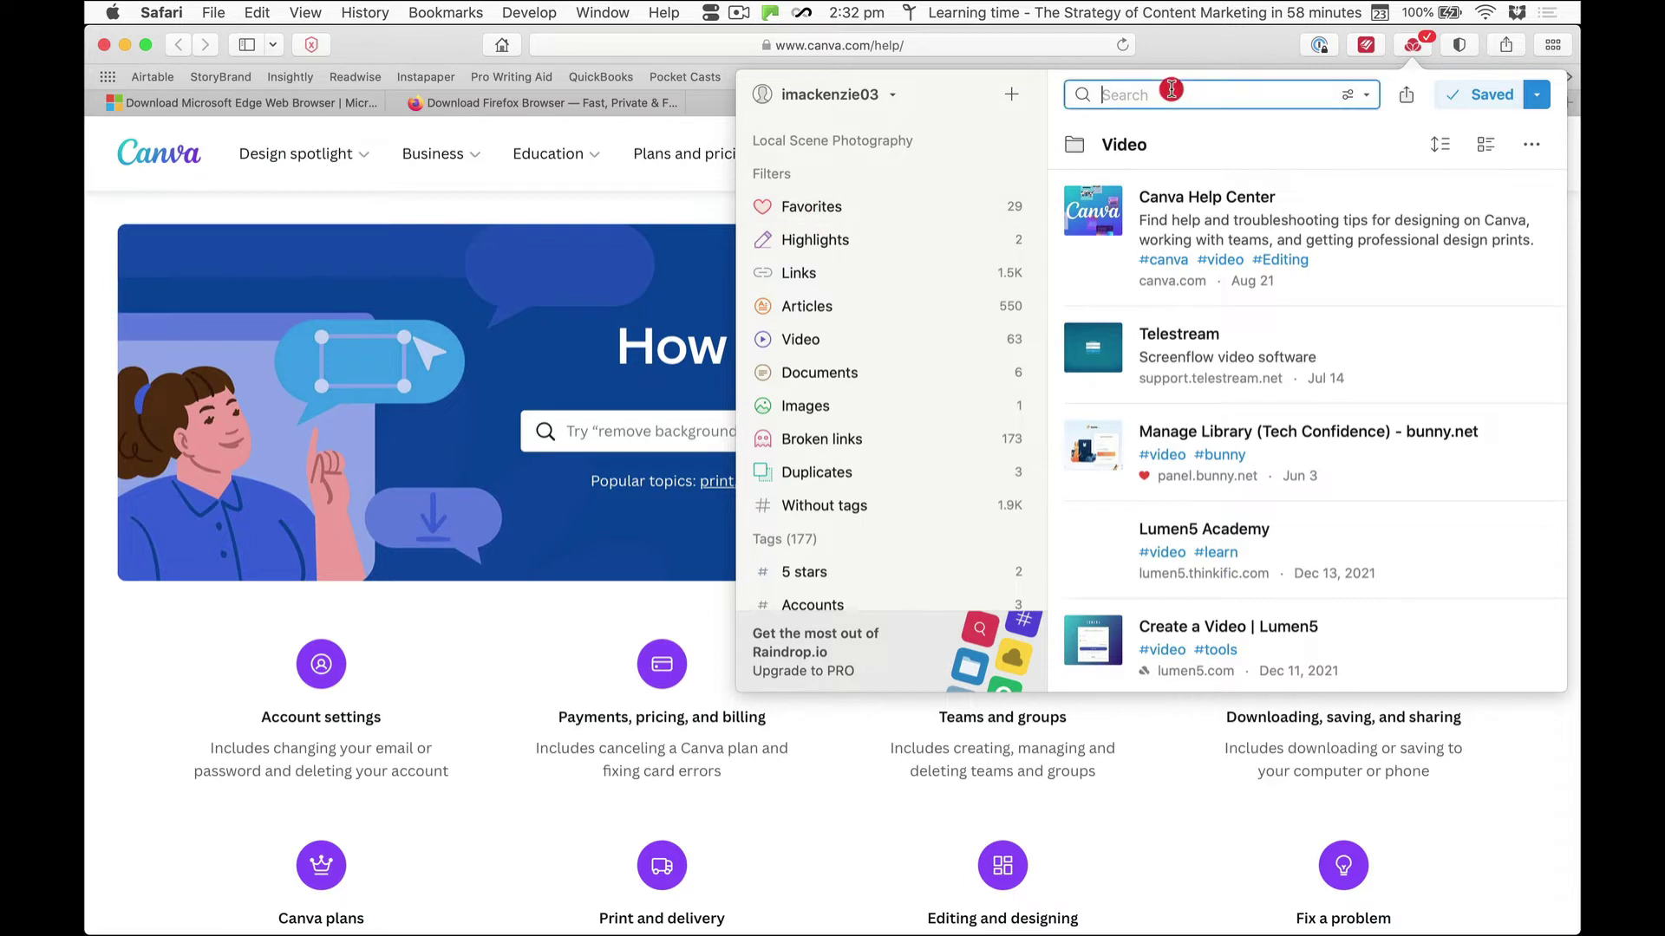
- Try the Cards and then Headlines layouts for the Video collection
left_click(1483, 147)
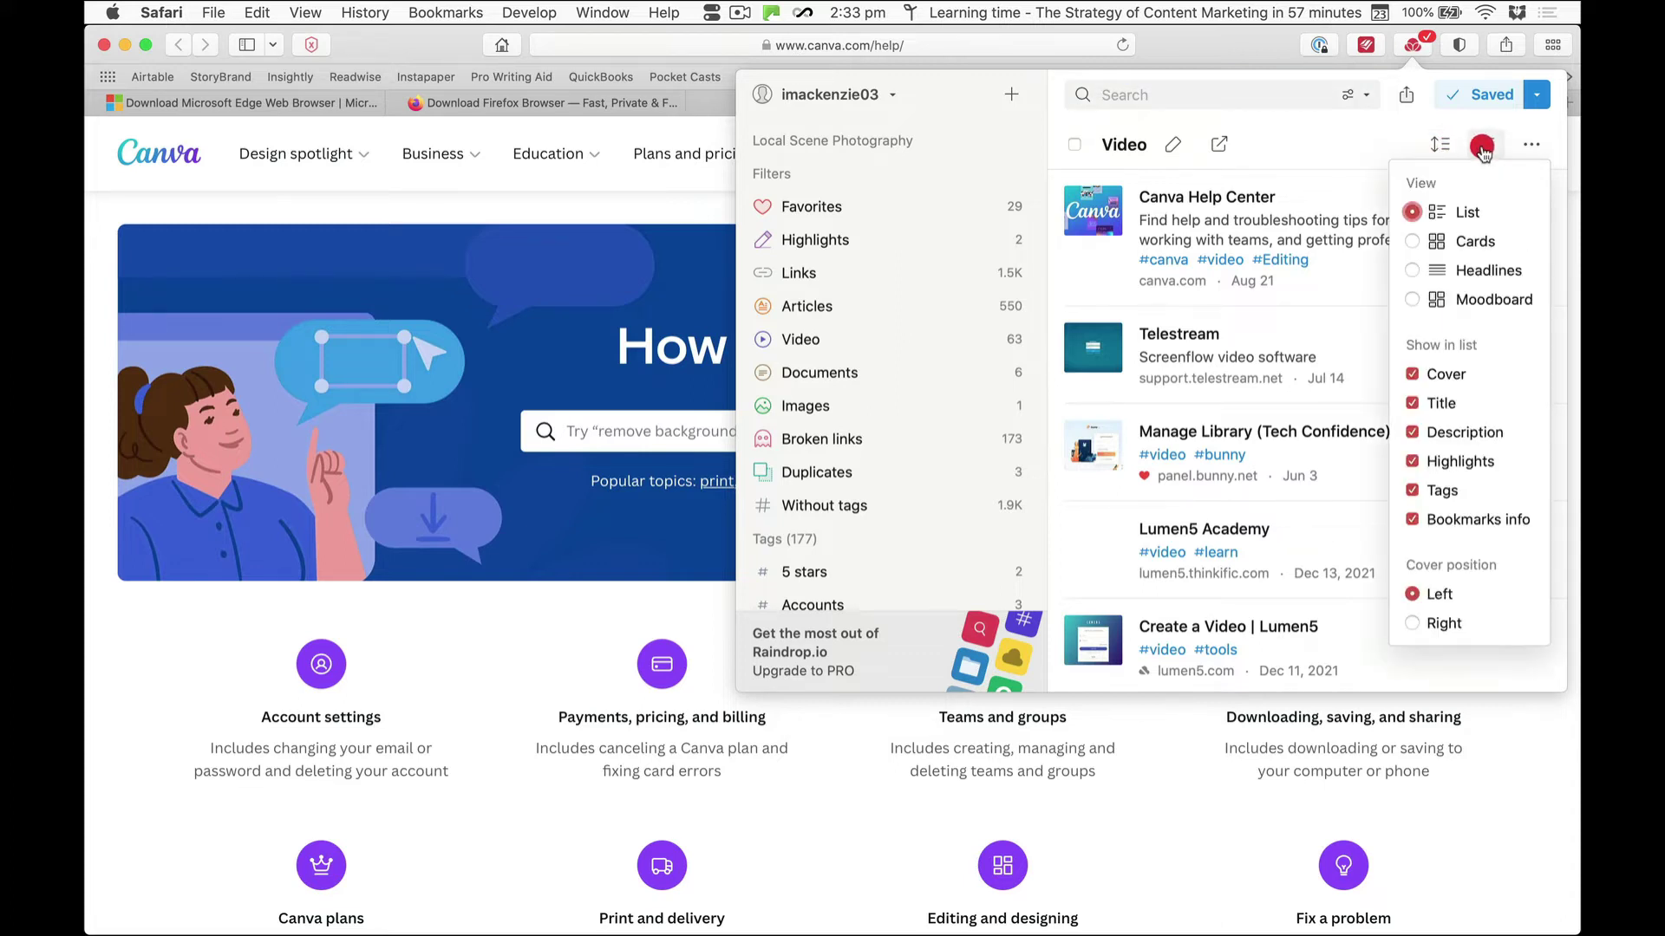
left_click(1479, 243)
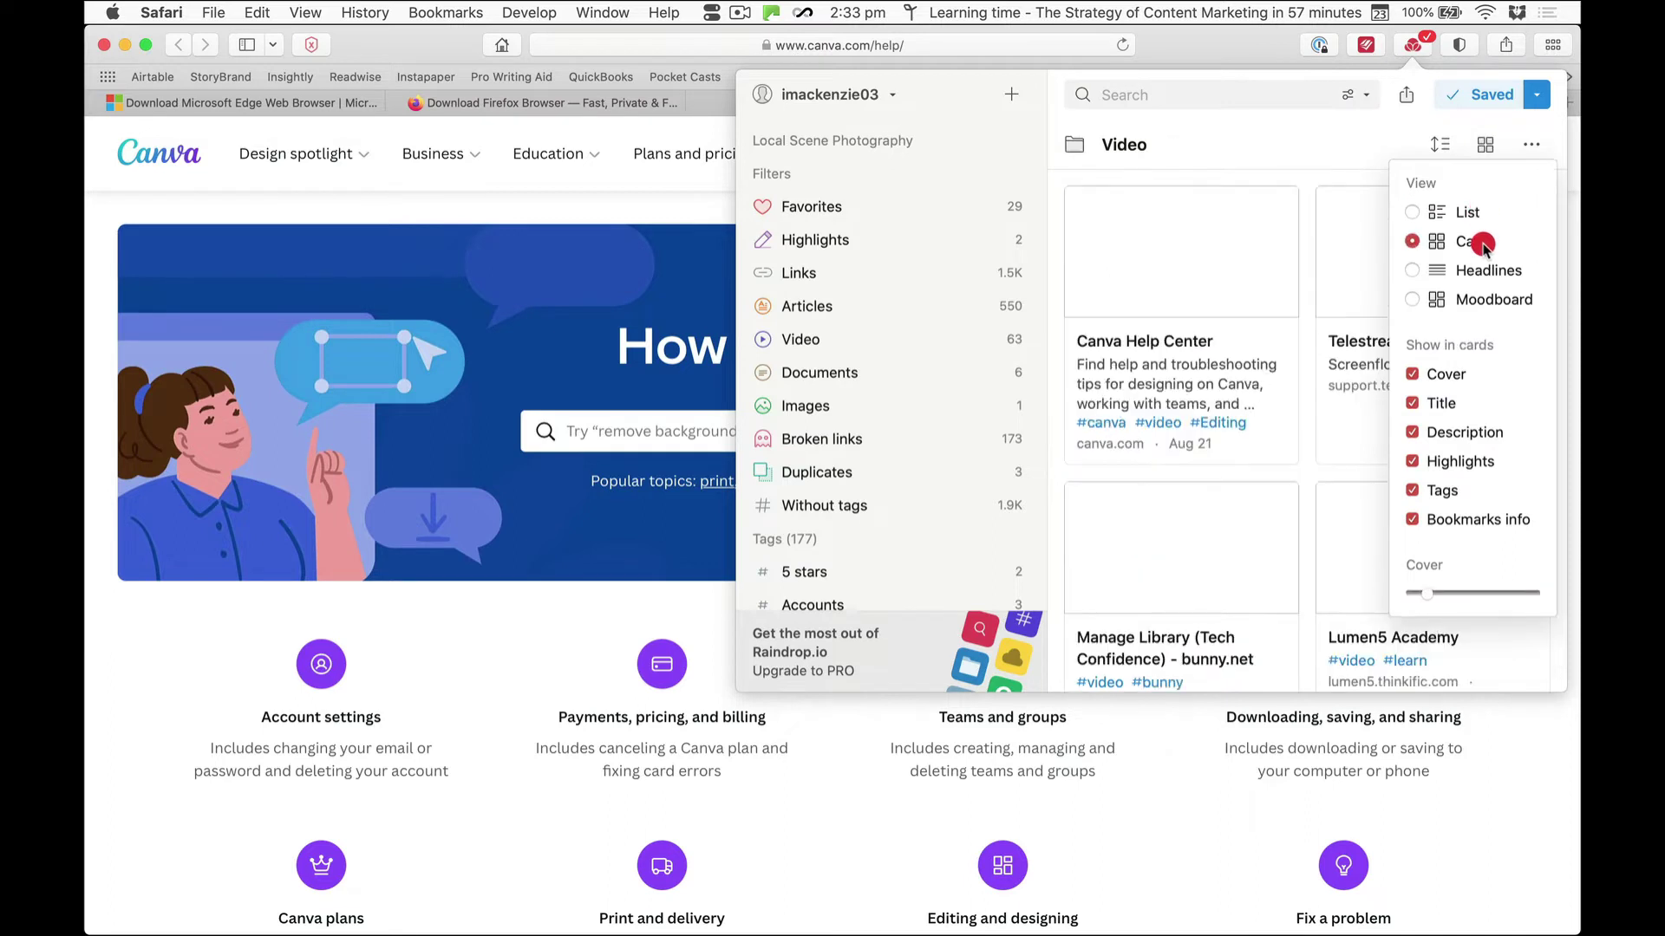
left_click(1340, 170)
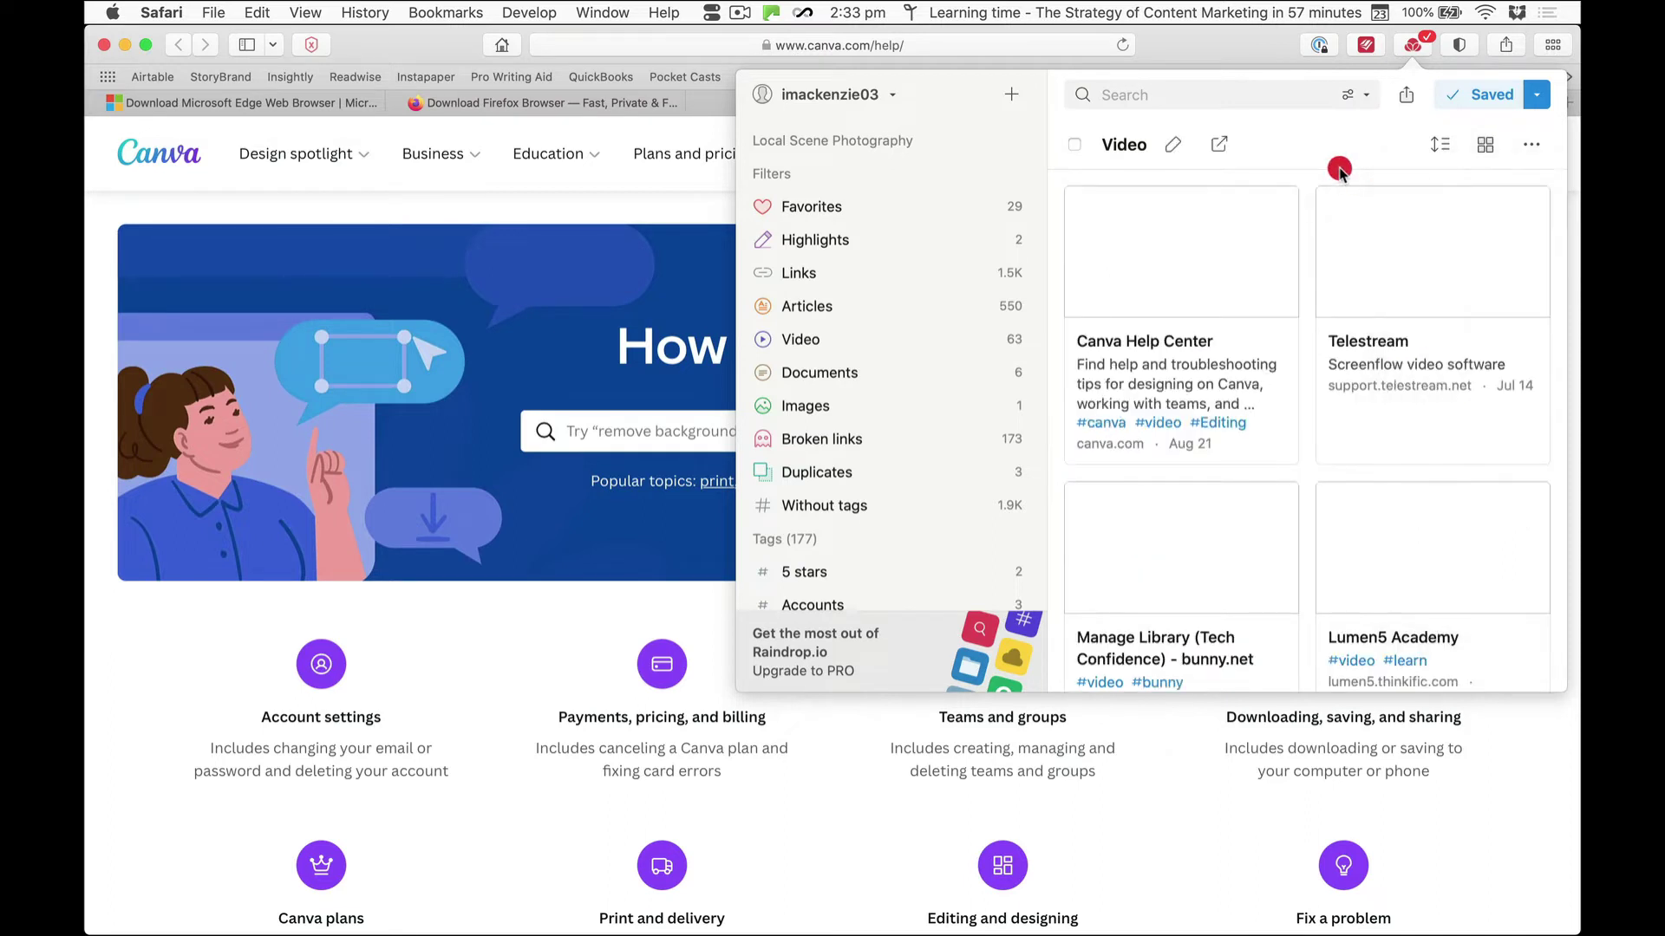
left_click(1489, 148)
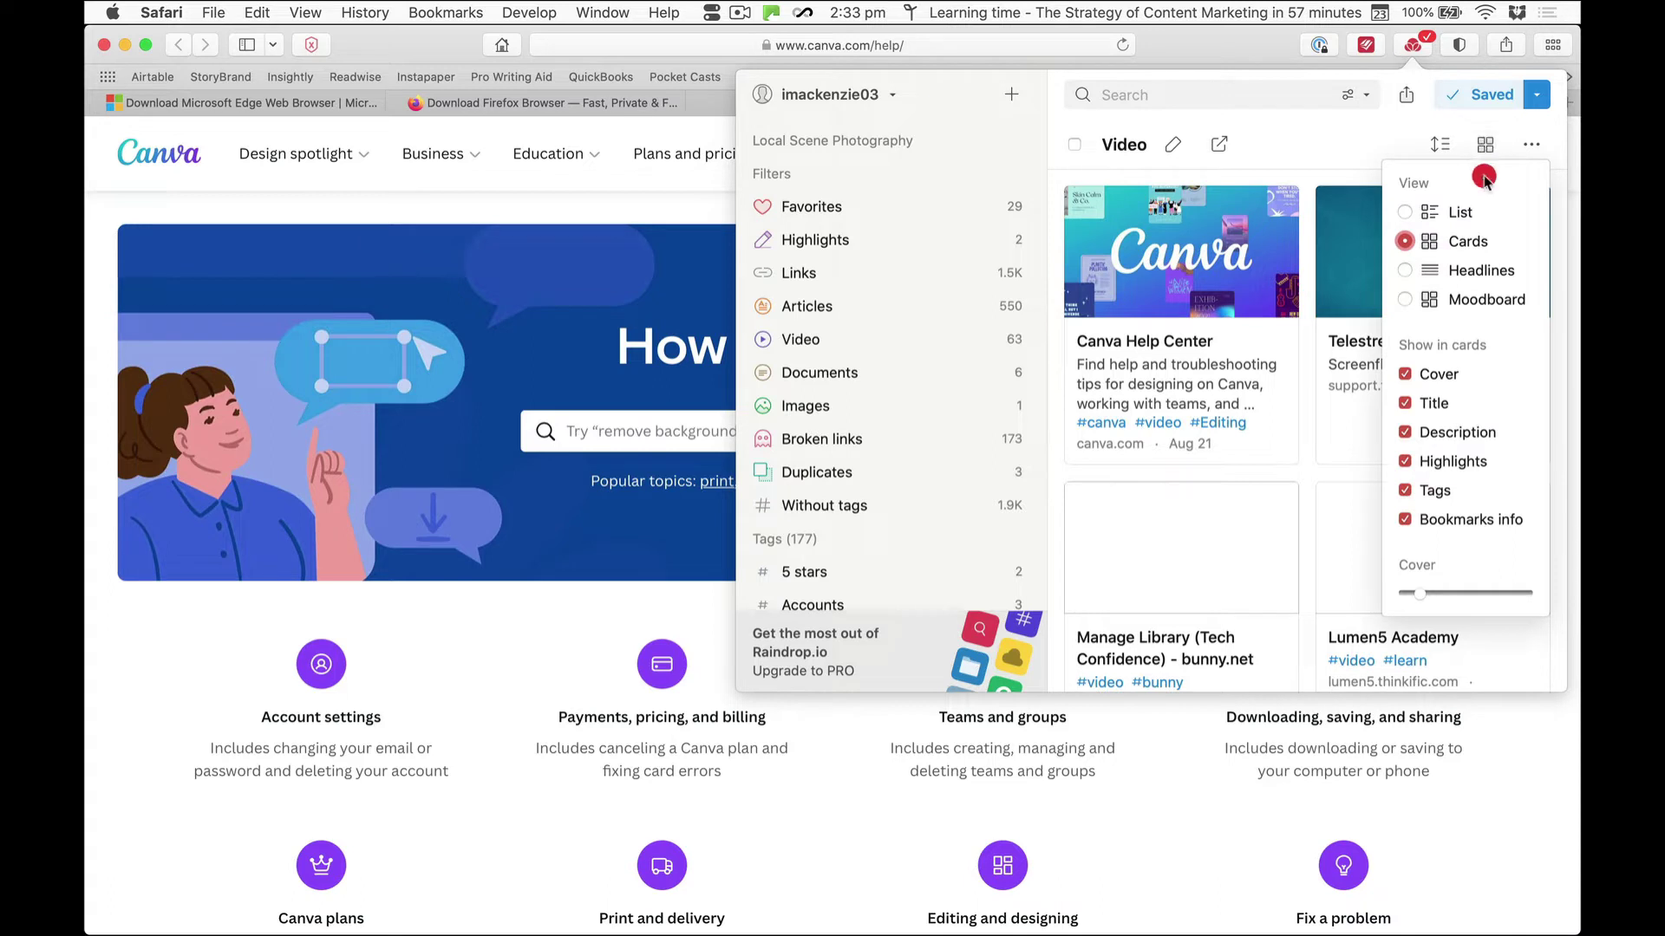
left_click(1469, 270)
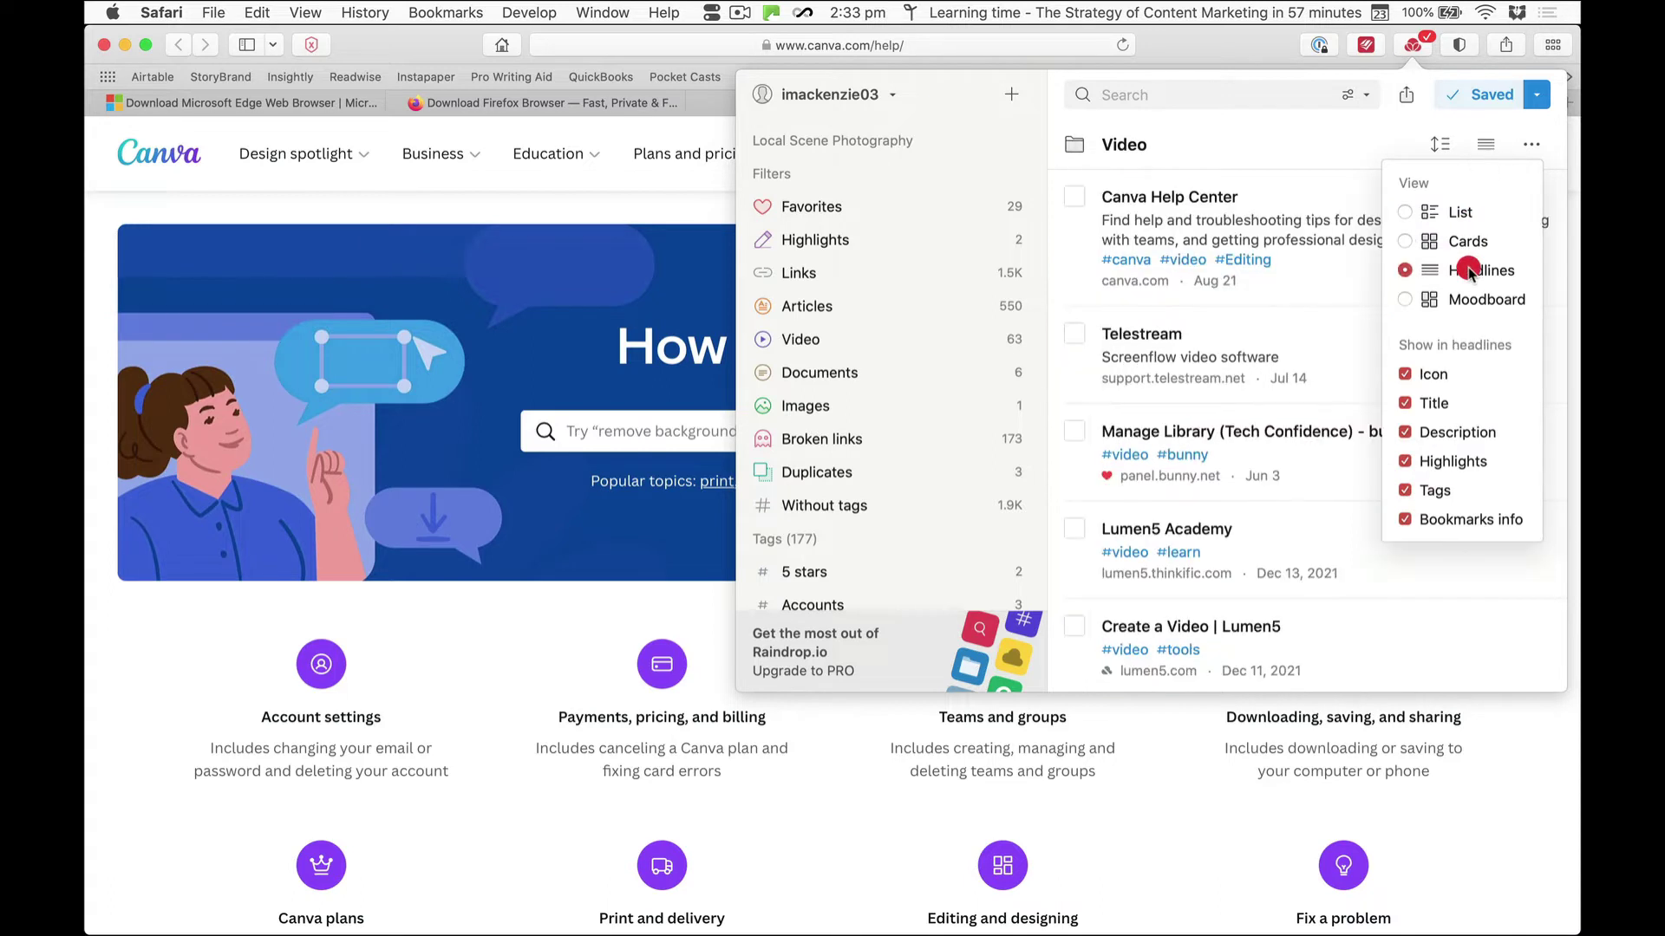
left_click(1380, 143)
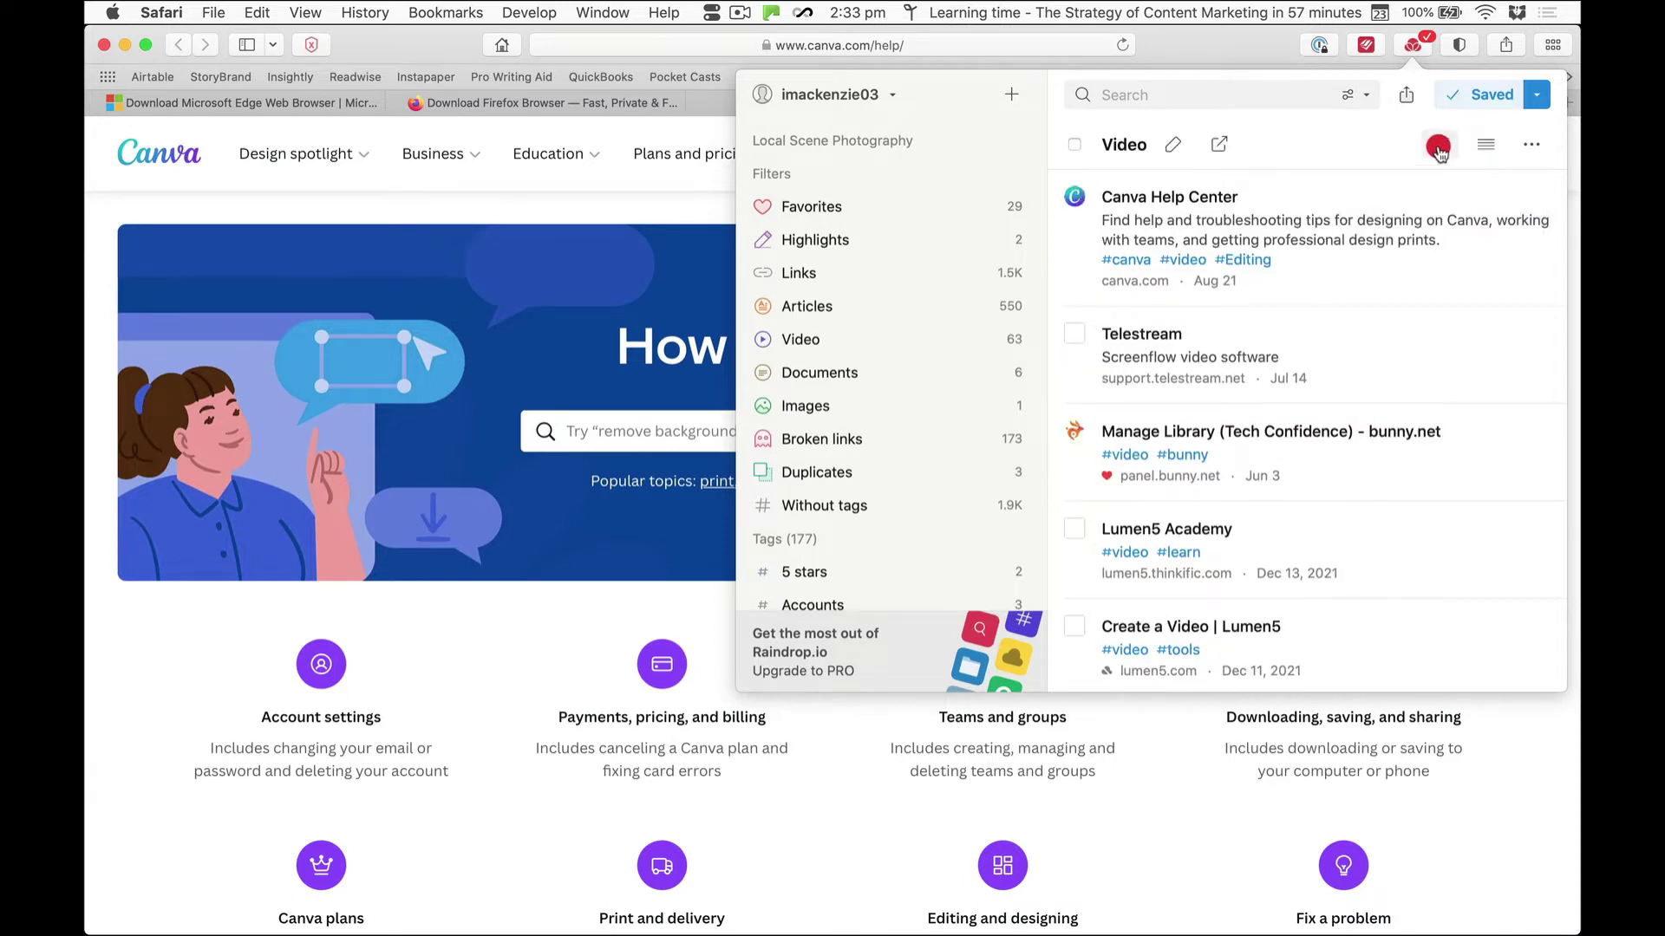
- Keep Manual sort order and show the Video bookmarks as a list with thumbnails
left_click(1439, 147)
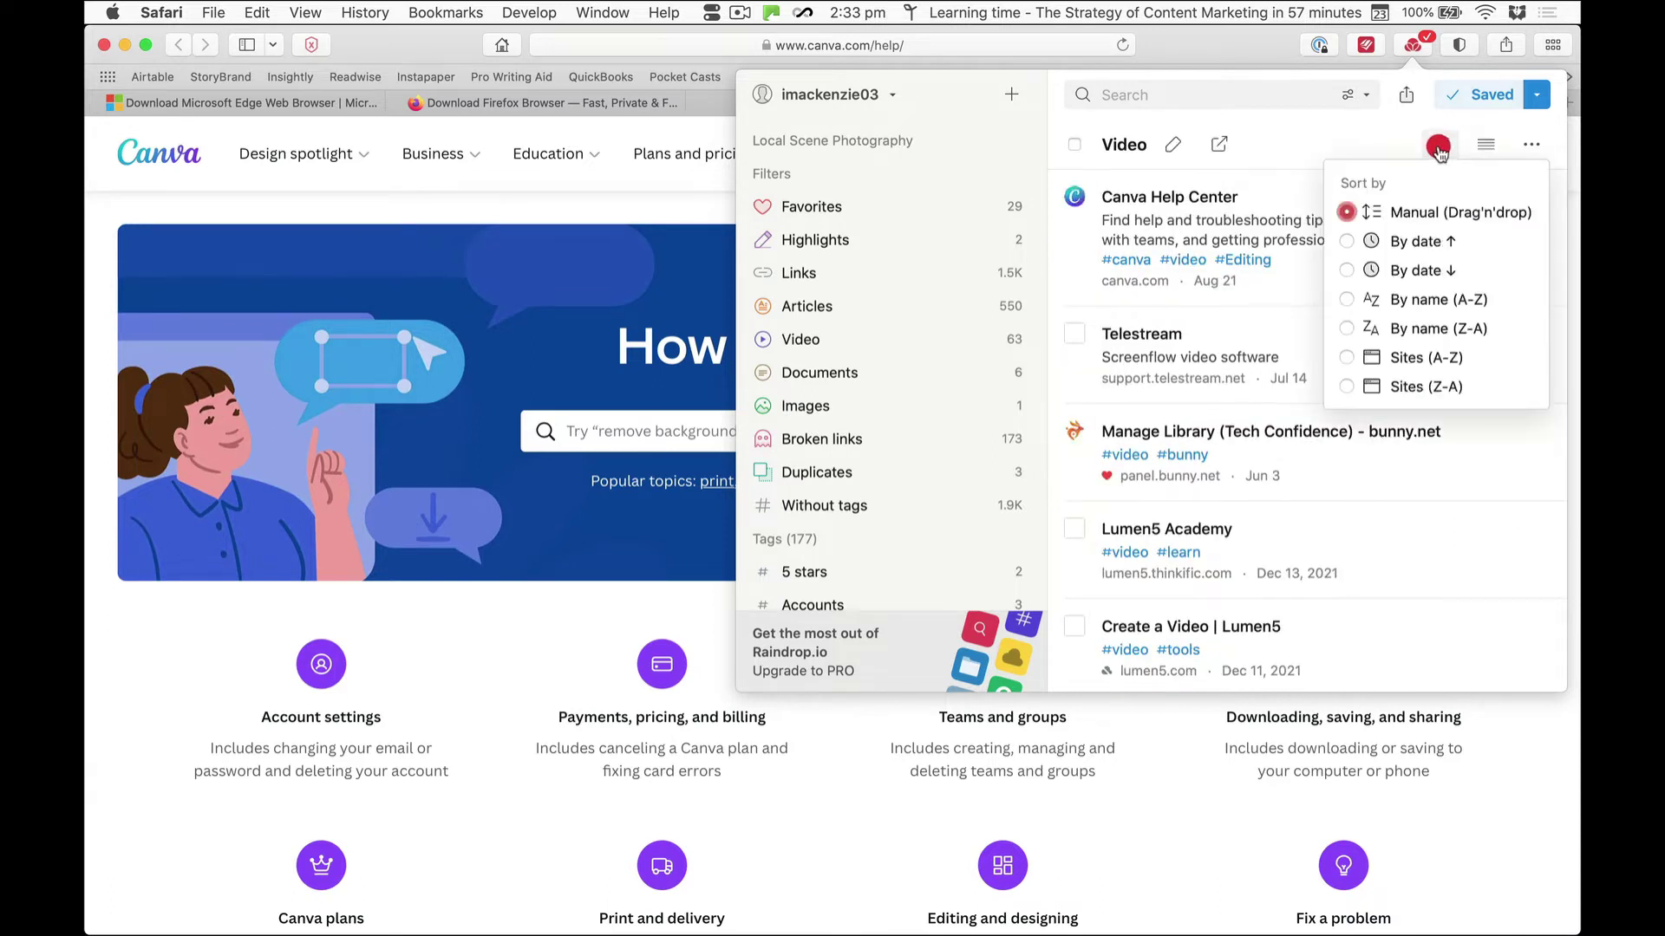
left_click(1429, 213)
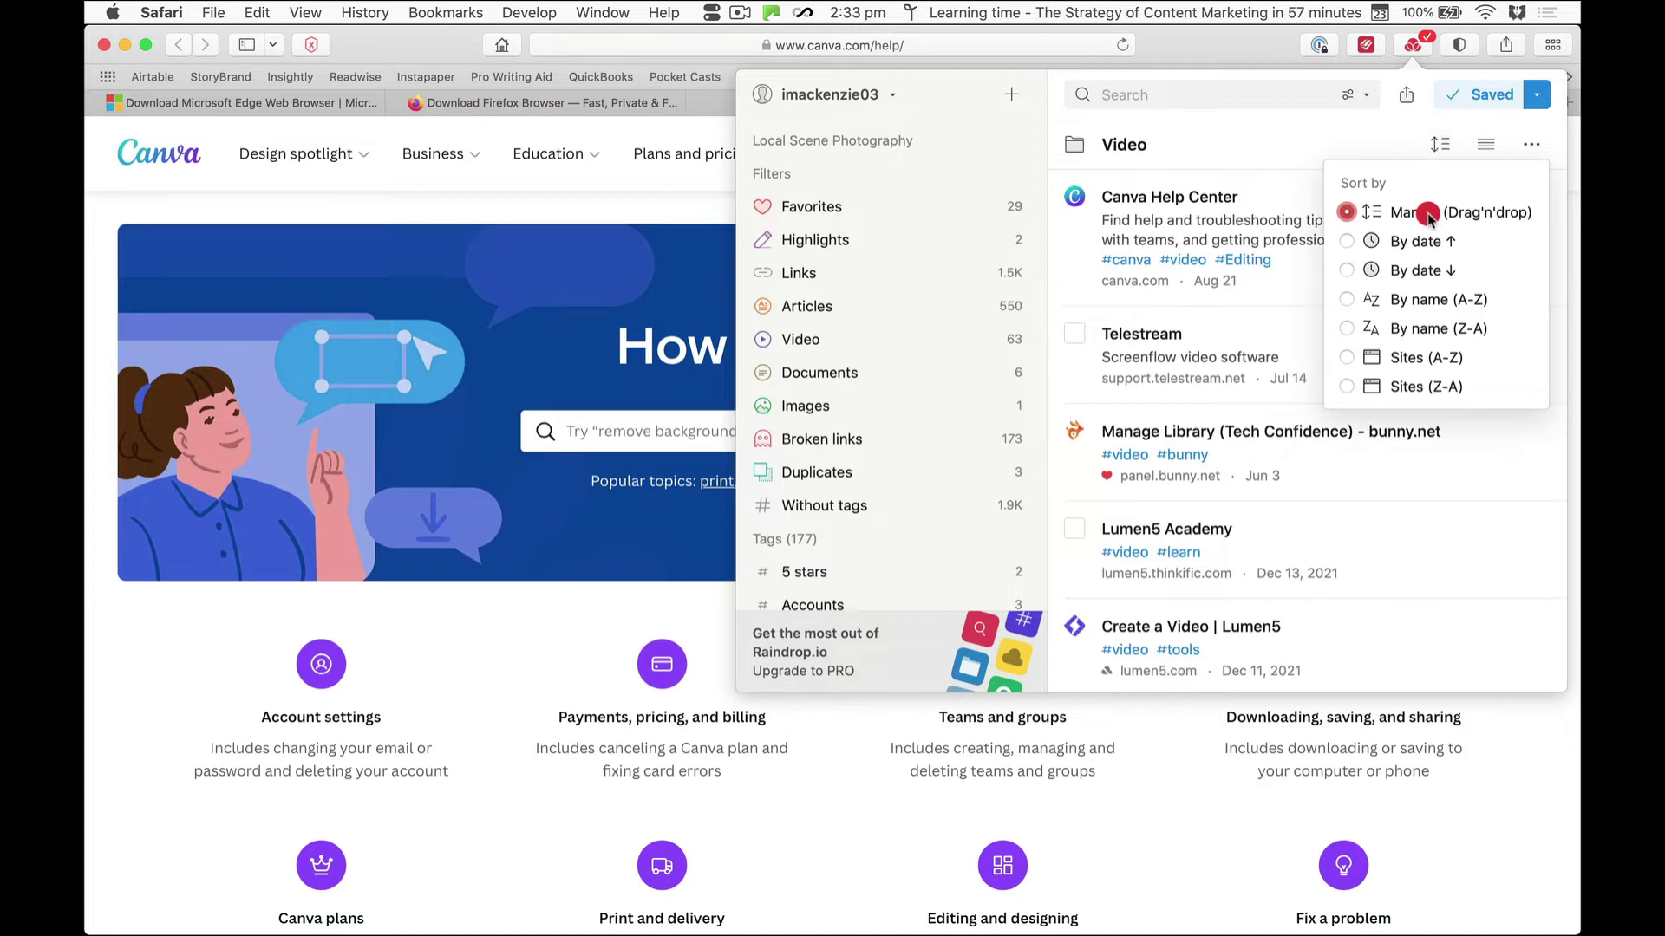
left_click(1365, 148)
left_click(1484, 146)
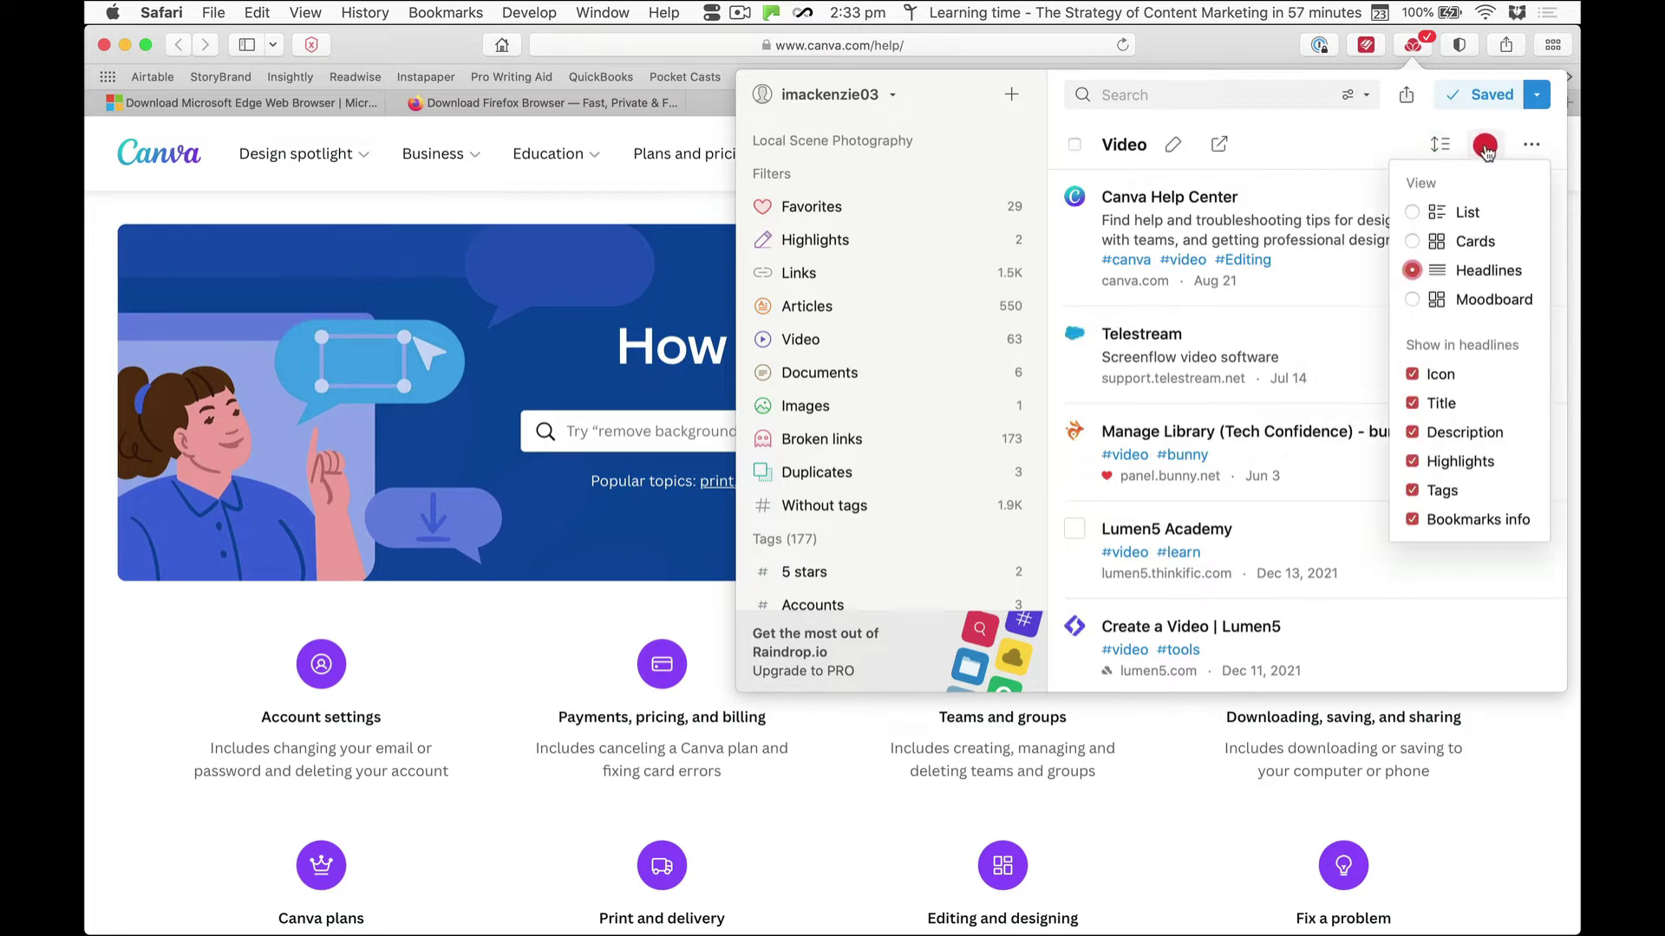
left_click(1428, 209)
left_click(1344, 145)
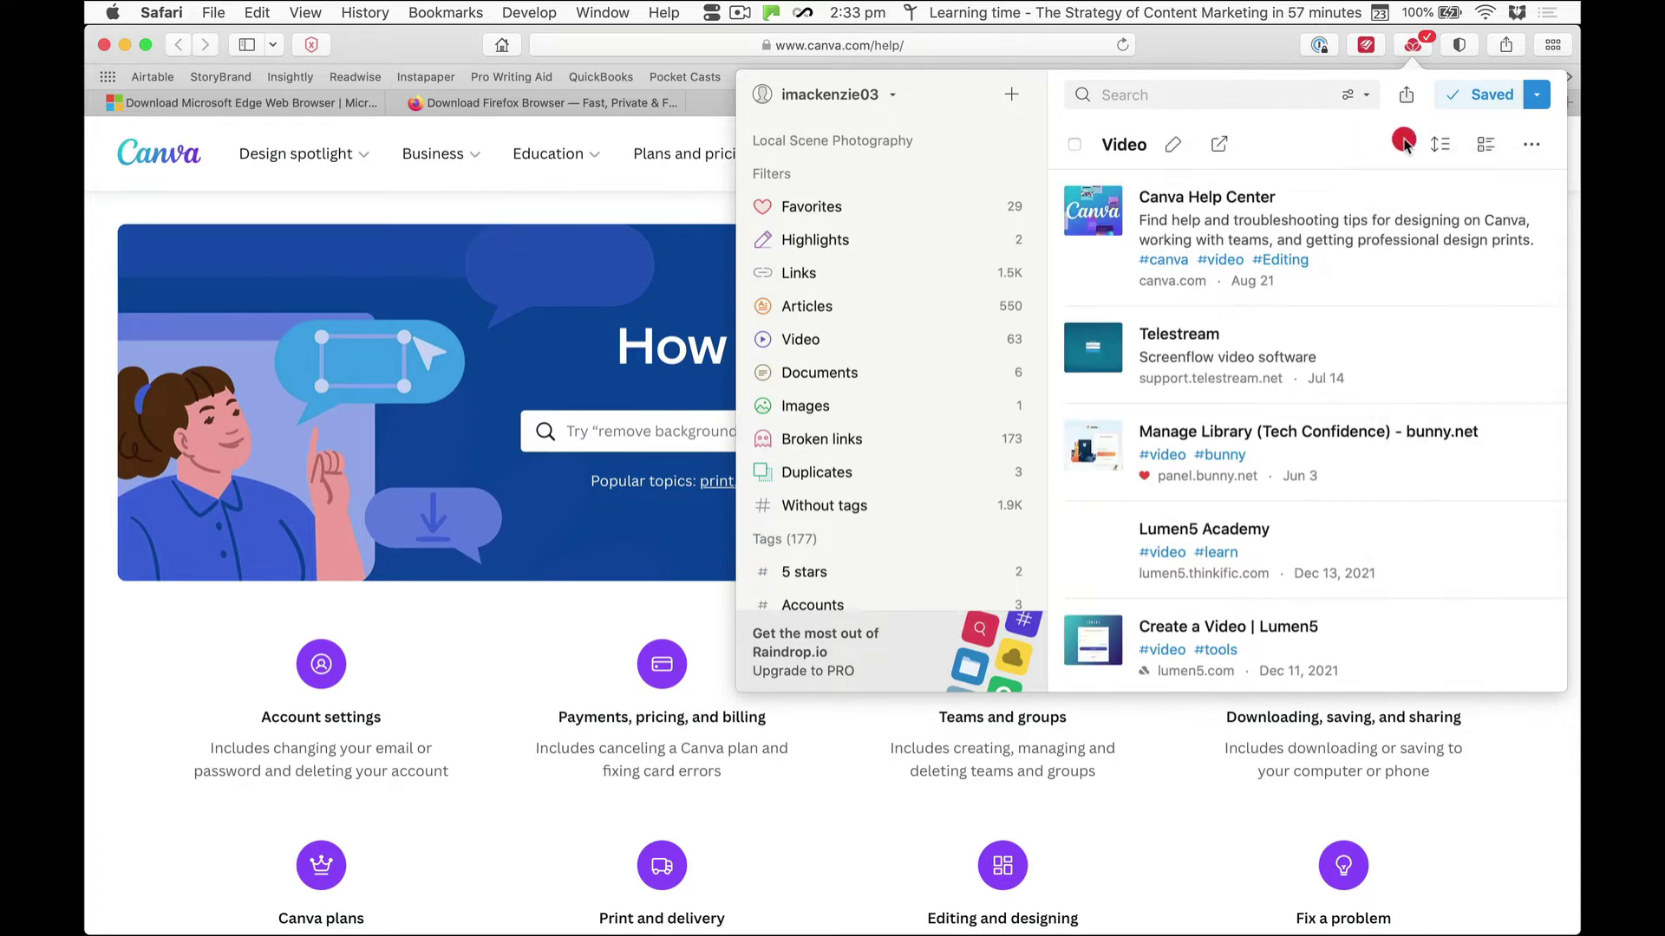
- Try the Moodboard layout, then switch the Video collection back to List view
left_click(1485, 145)
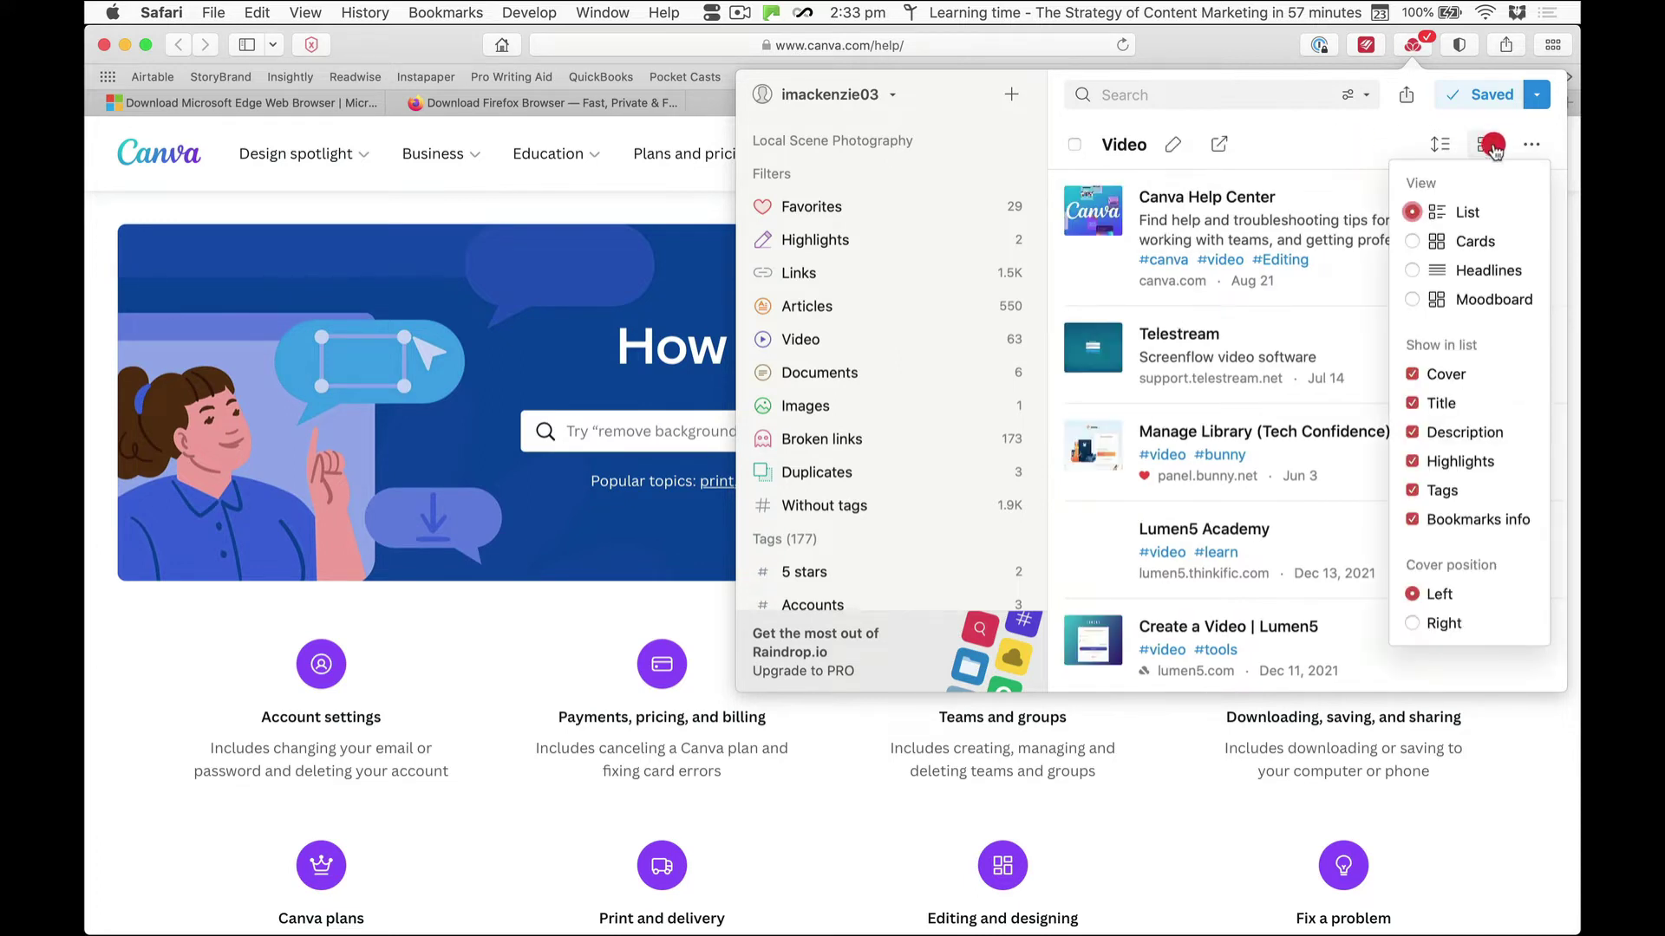
left_click(1440, 300)
left_click(1330, 152)
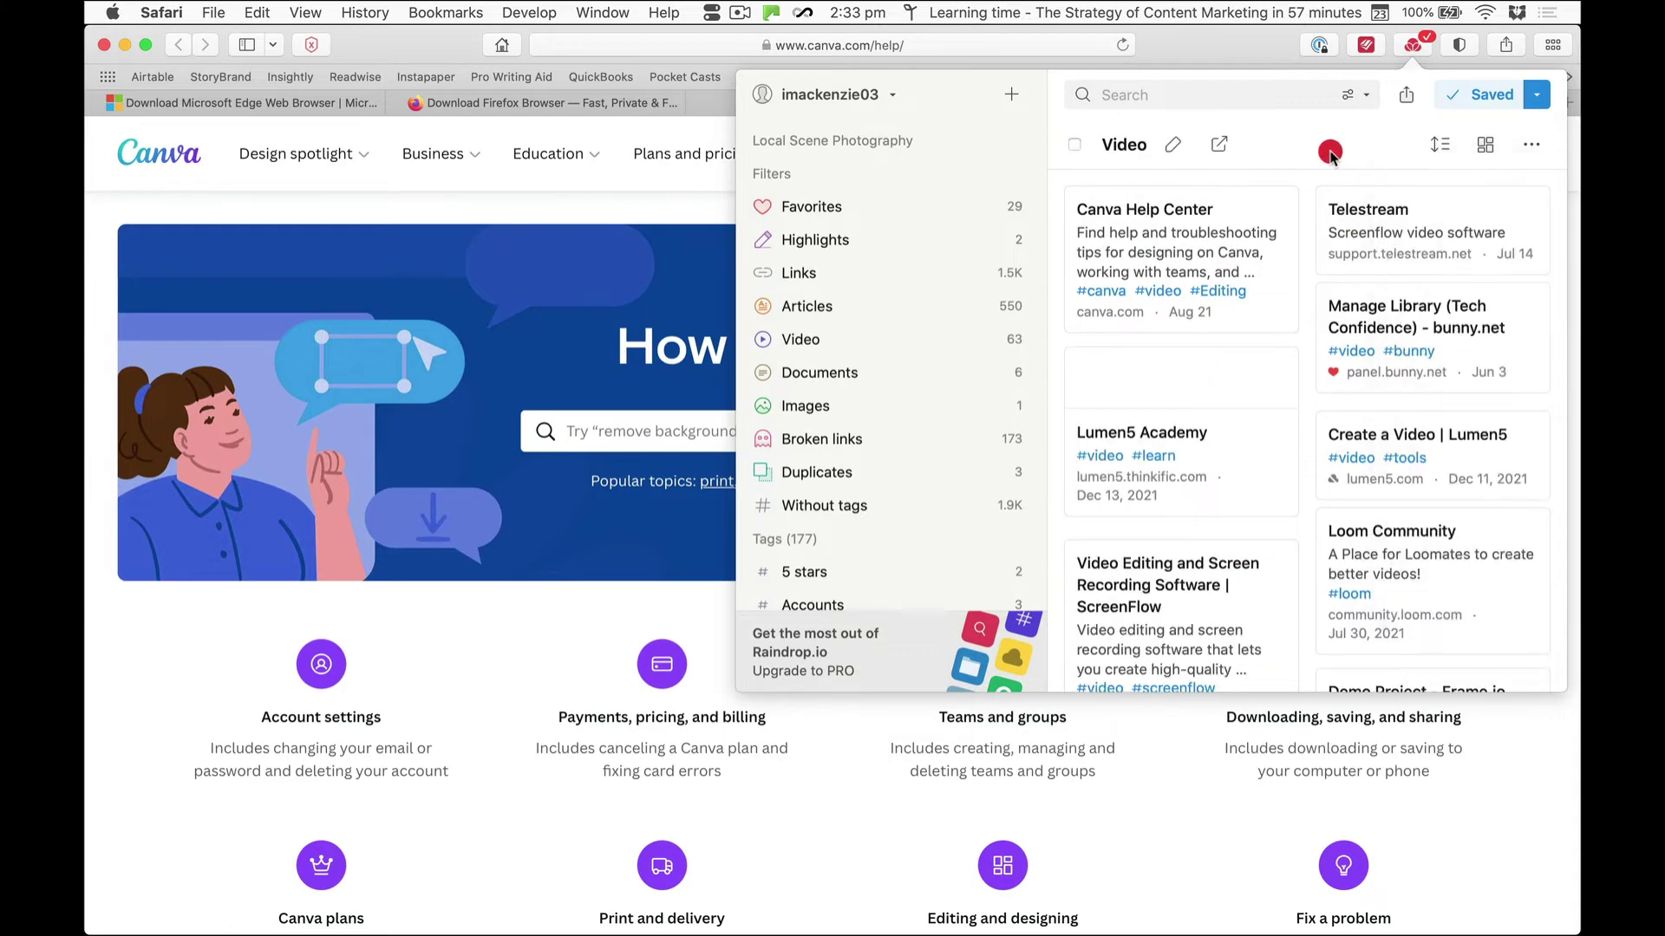
left_click(1486, 144)
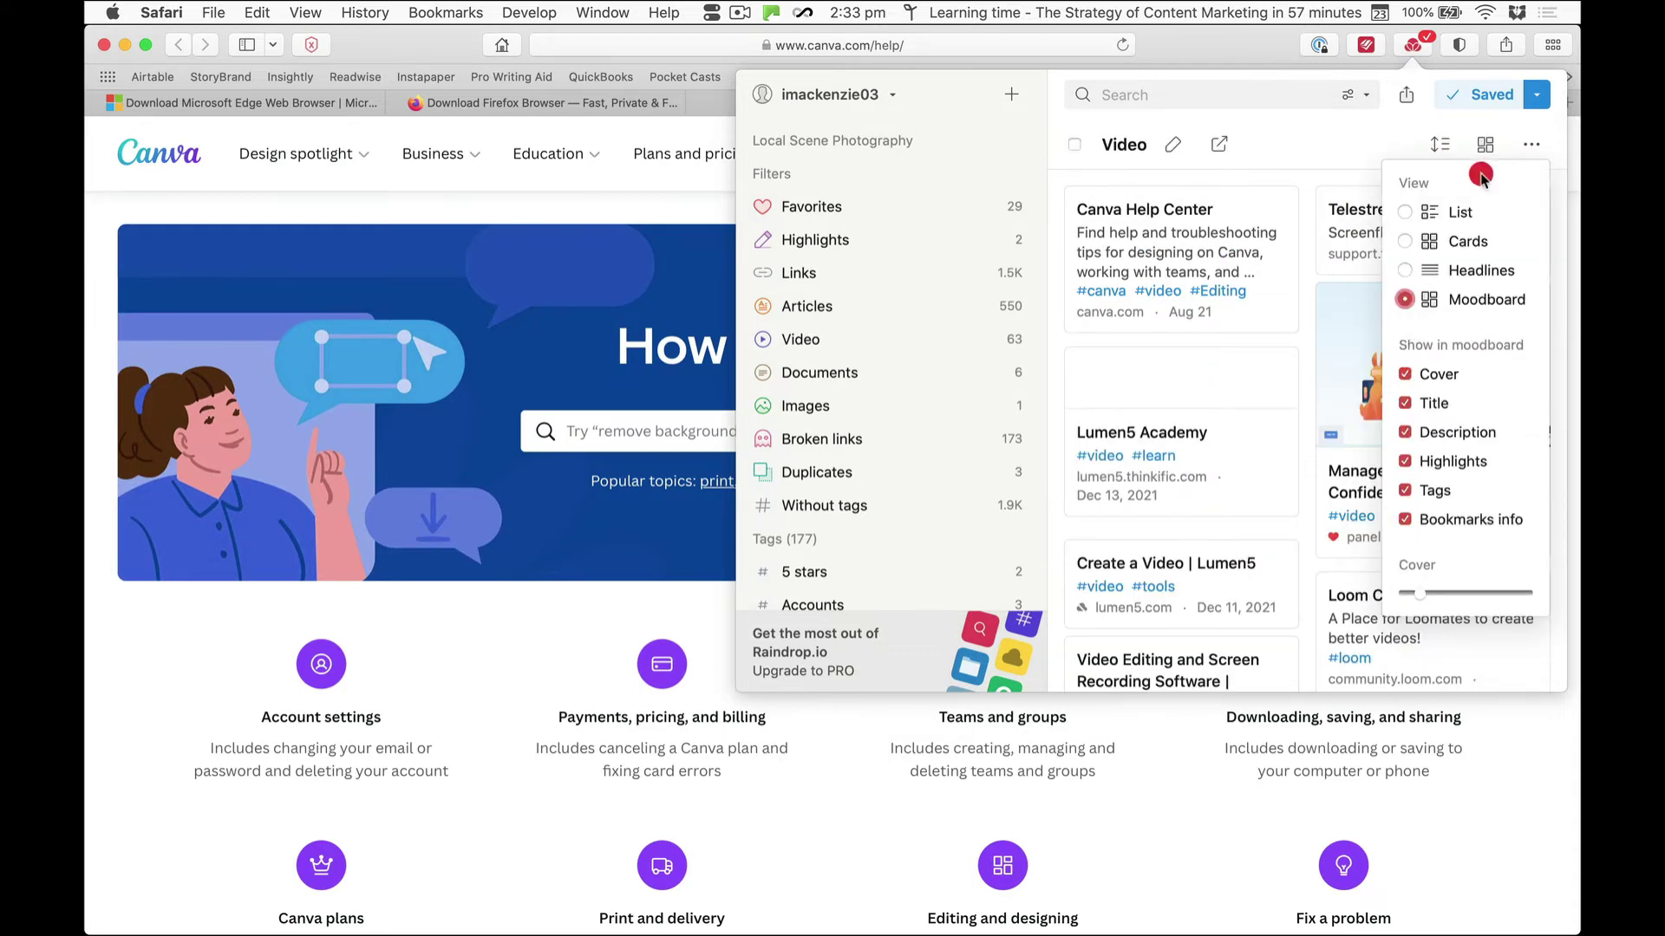
left_click(1406, 212)
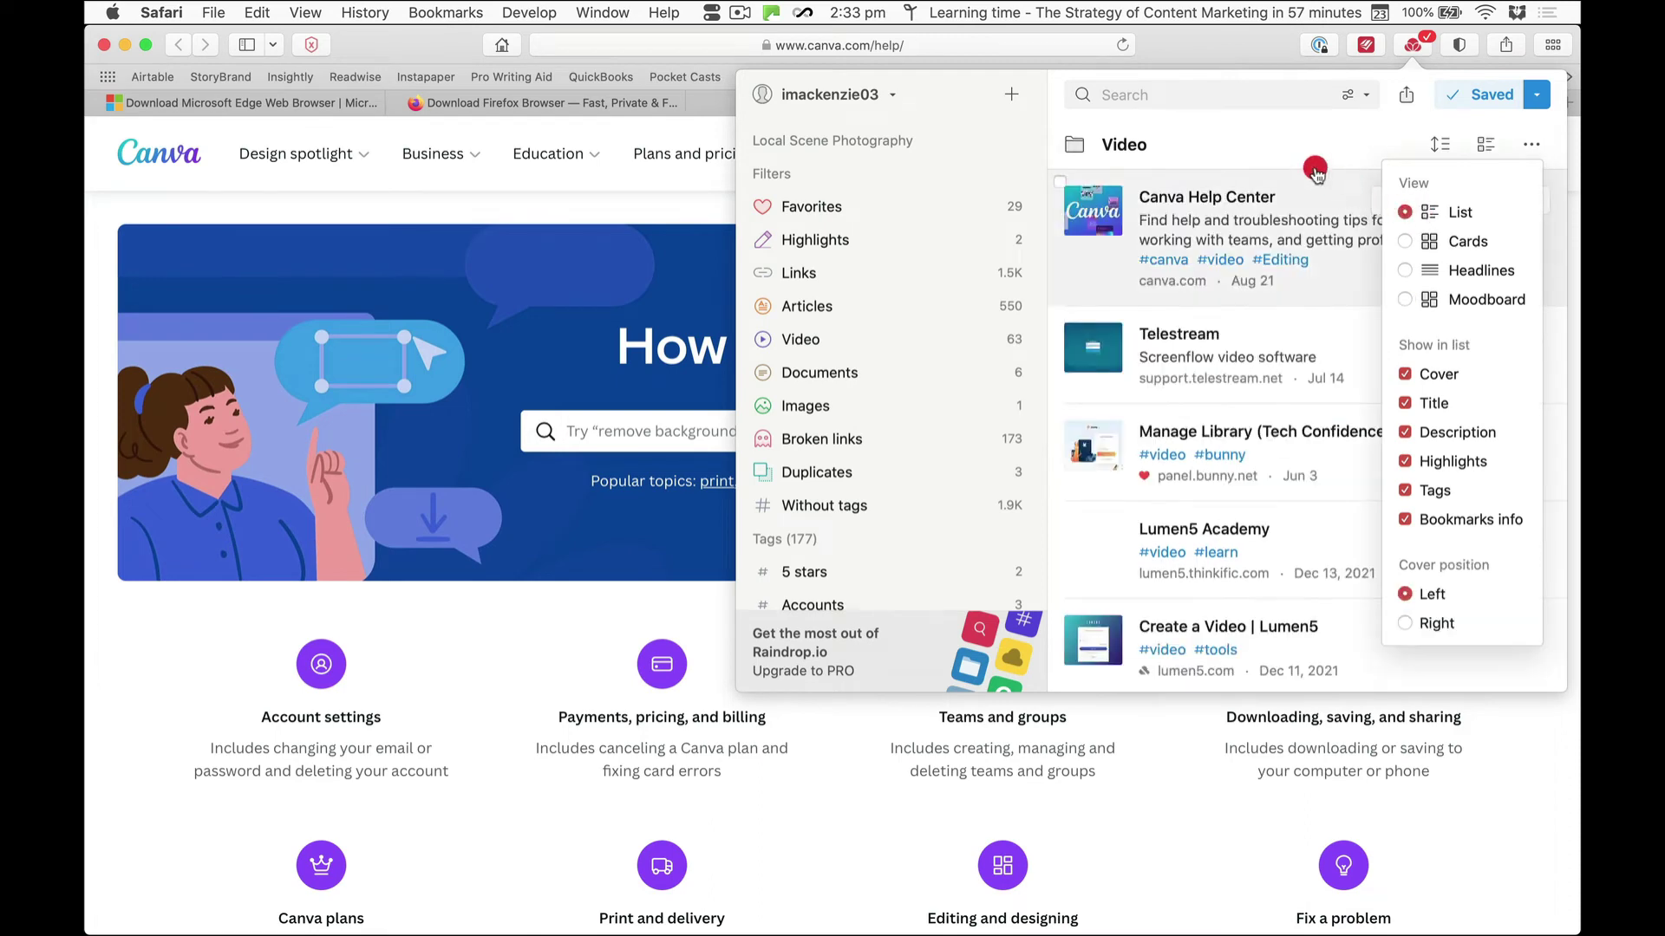
left_click(1279, 158)
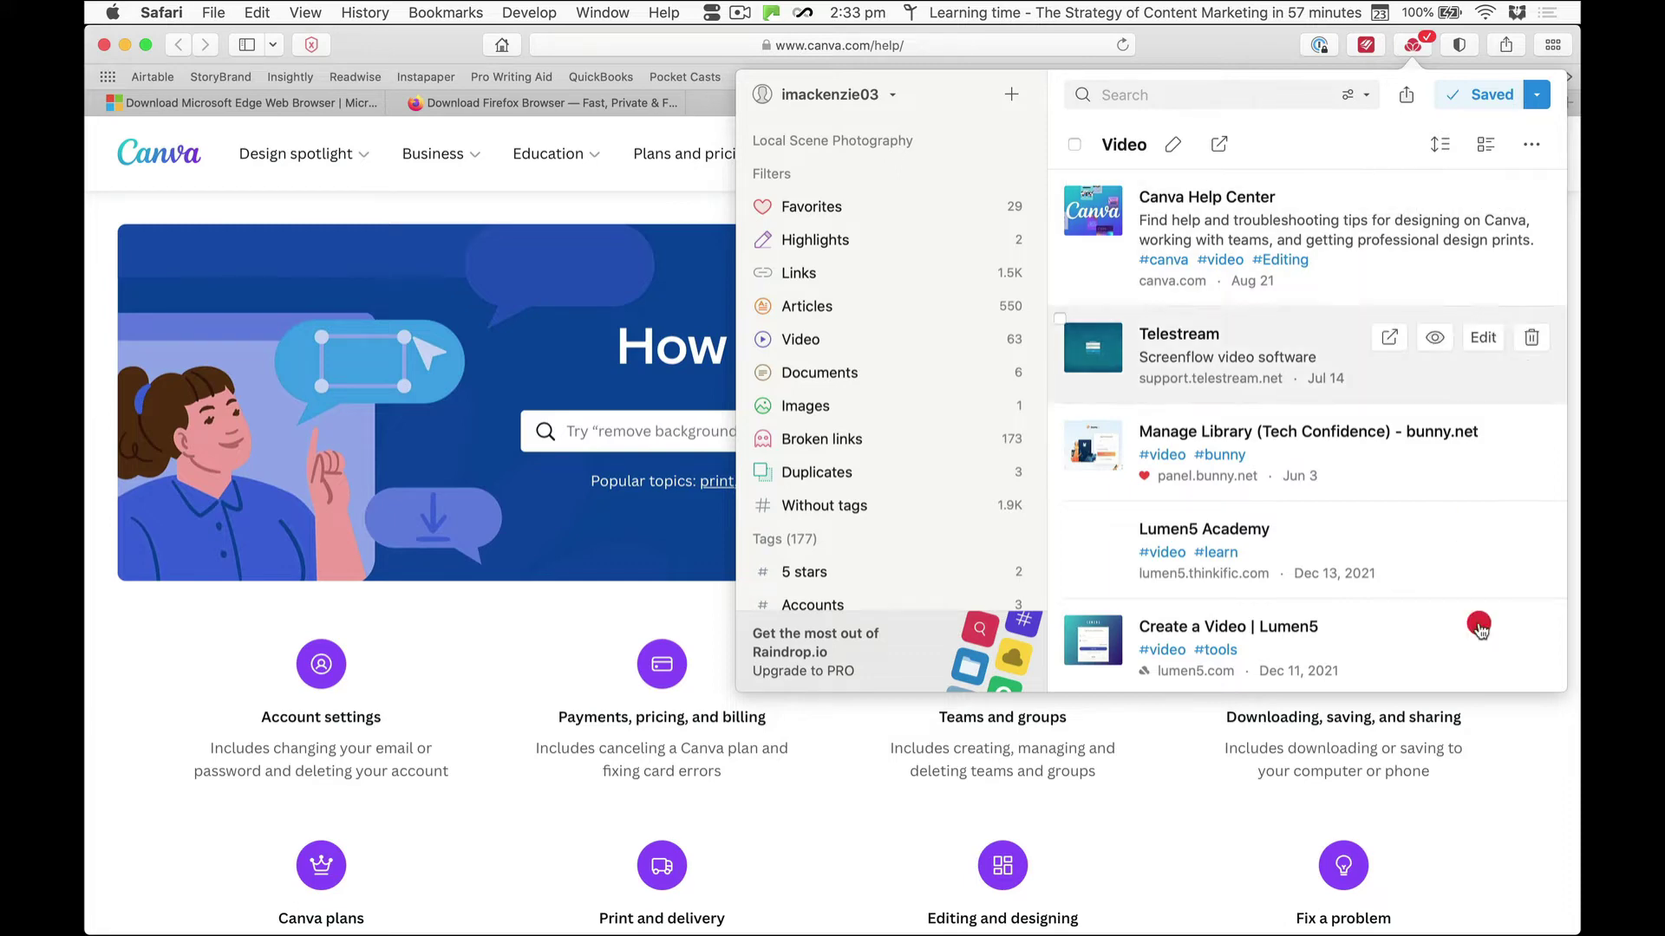
- Close the Raindrop panel in Safari and switch to Google Chrome
left_click(1532, 761)
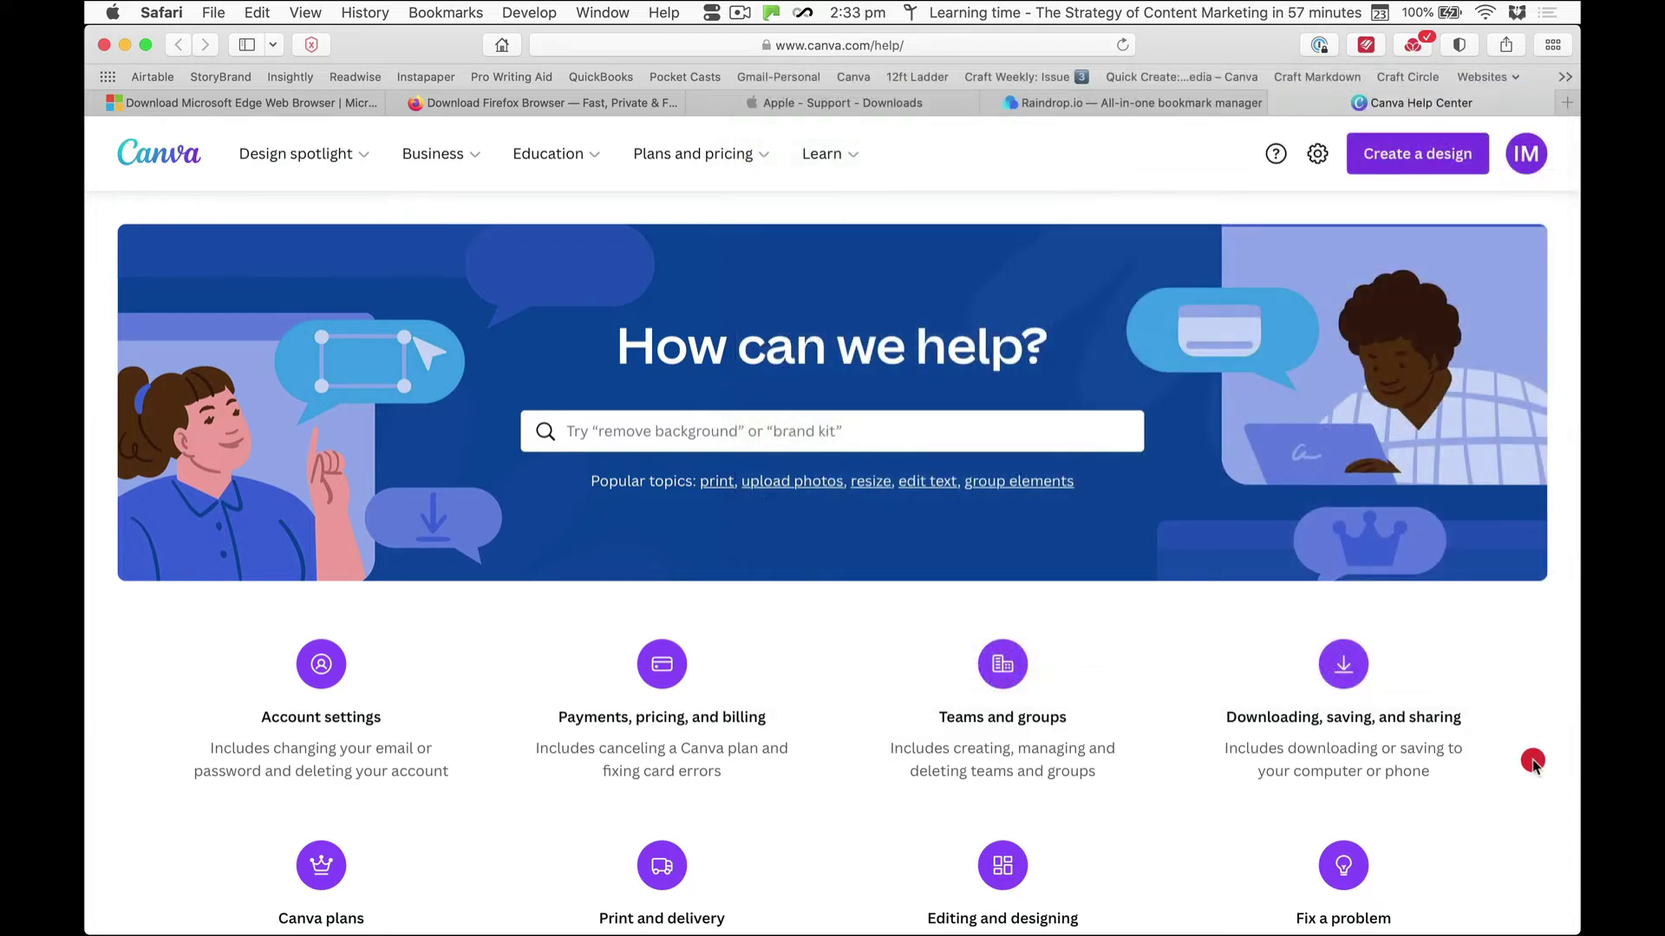
key("super+Tab")
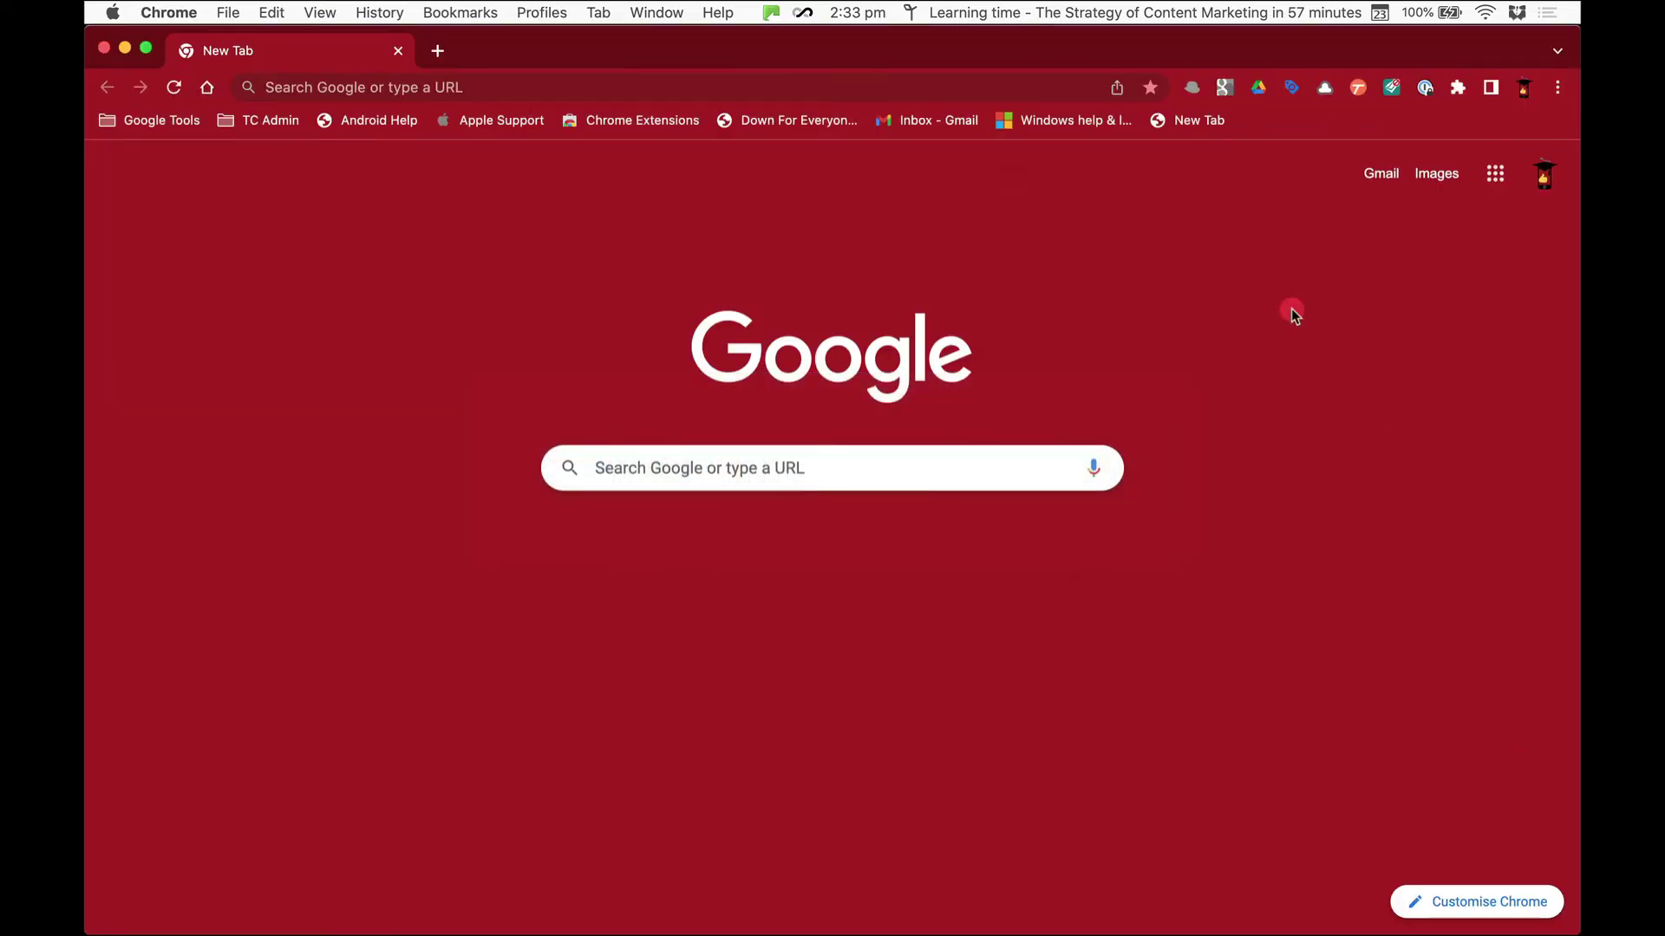
- Open the Android Help page in Chrome
left_click(1325, 89)
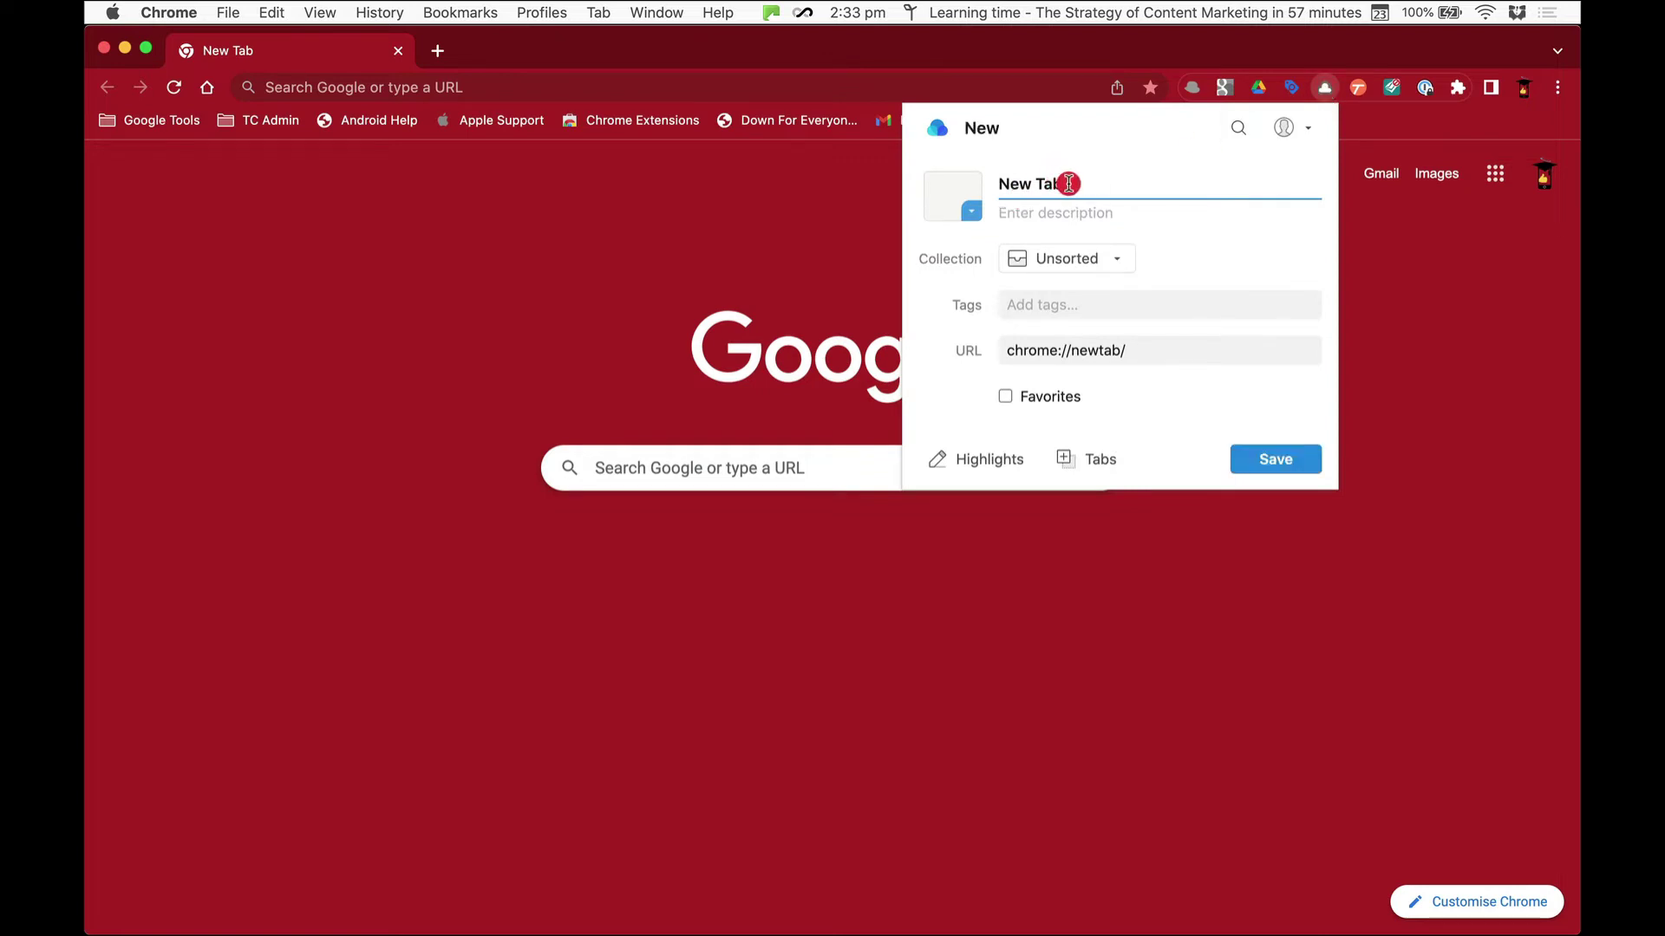
left_click(581, 369)
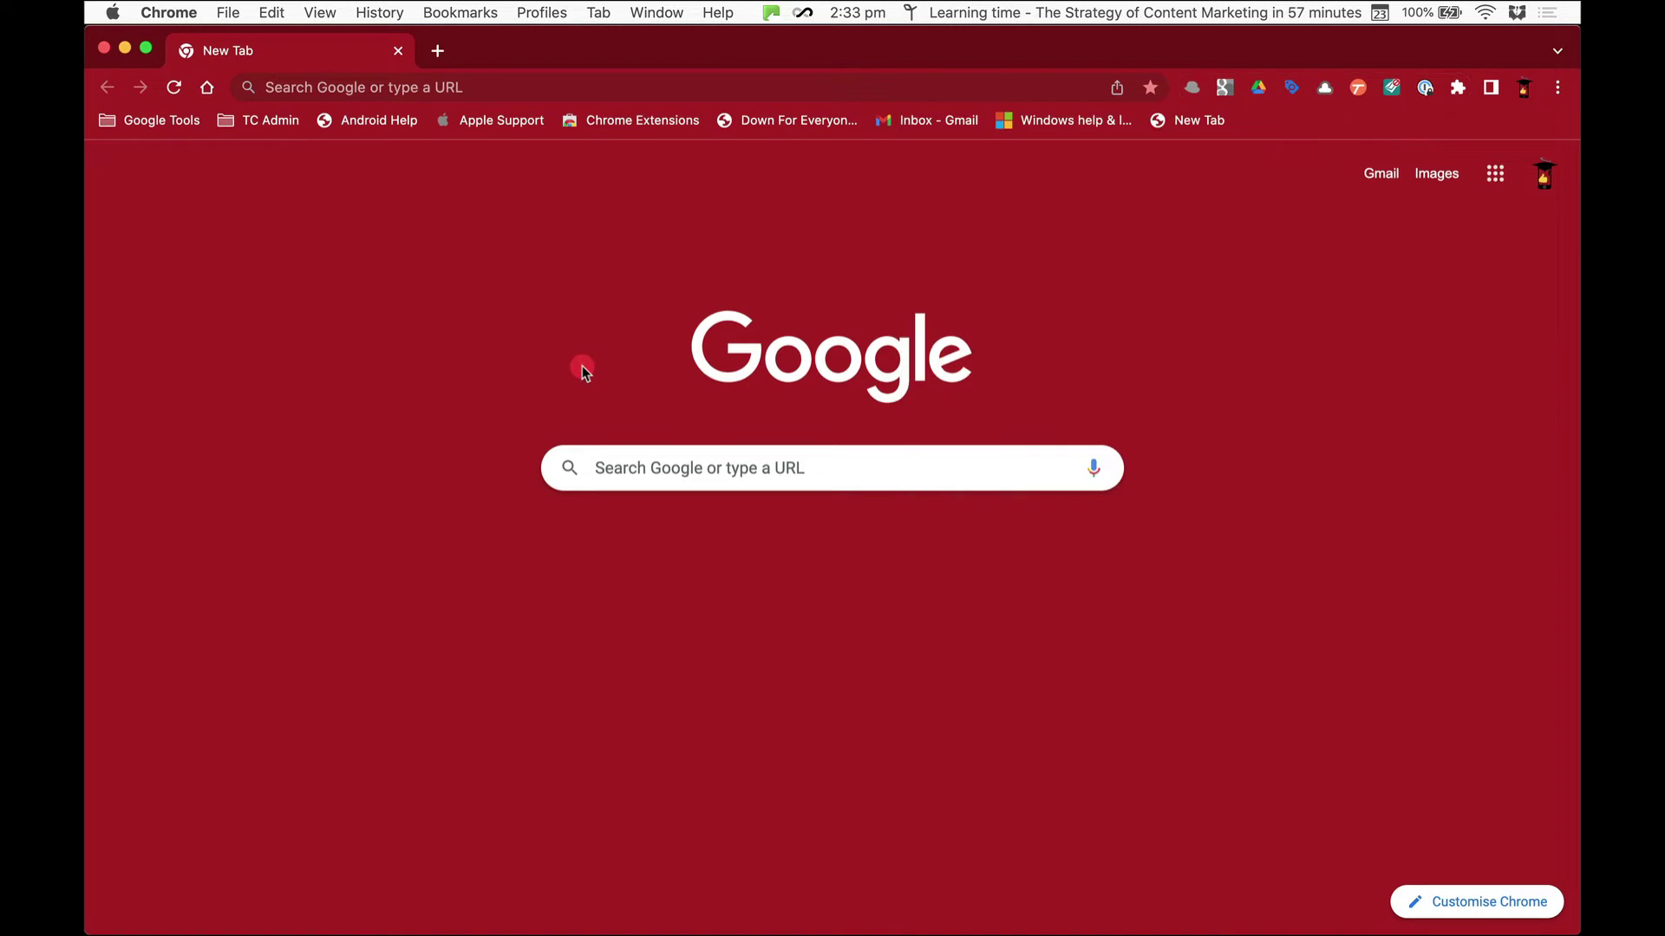
left_click(366, 119)
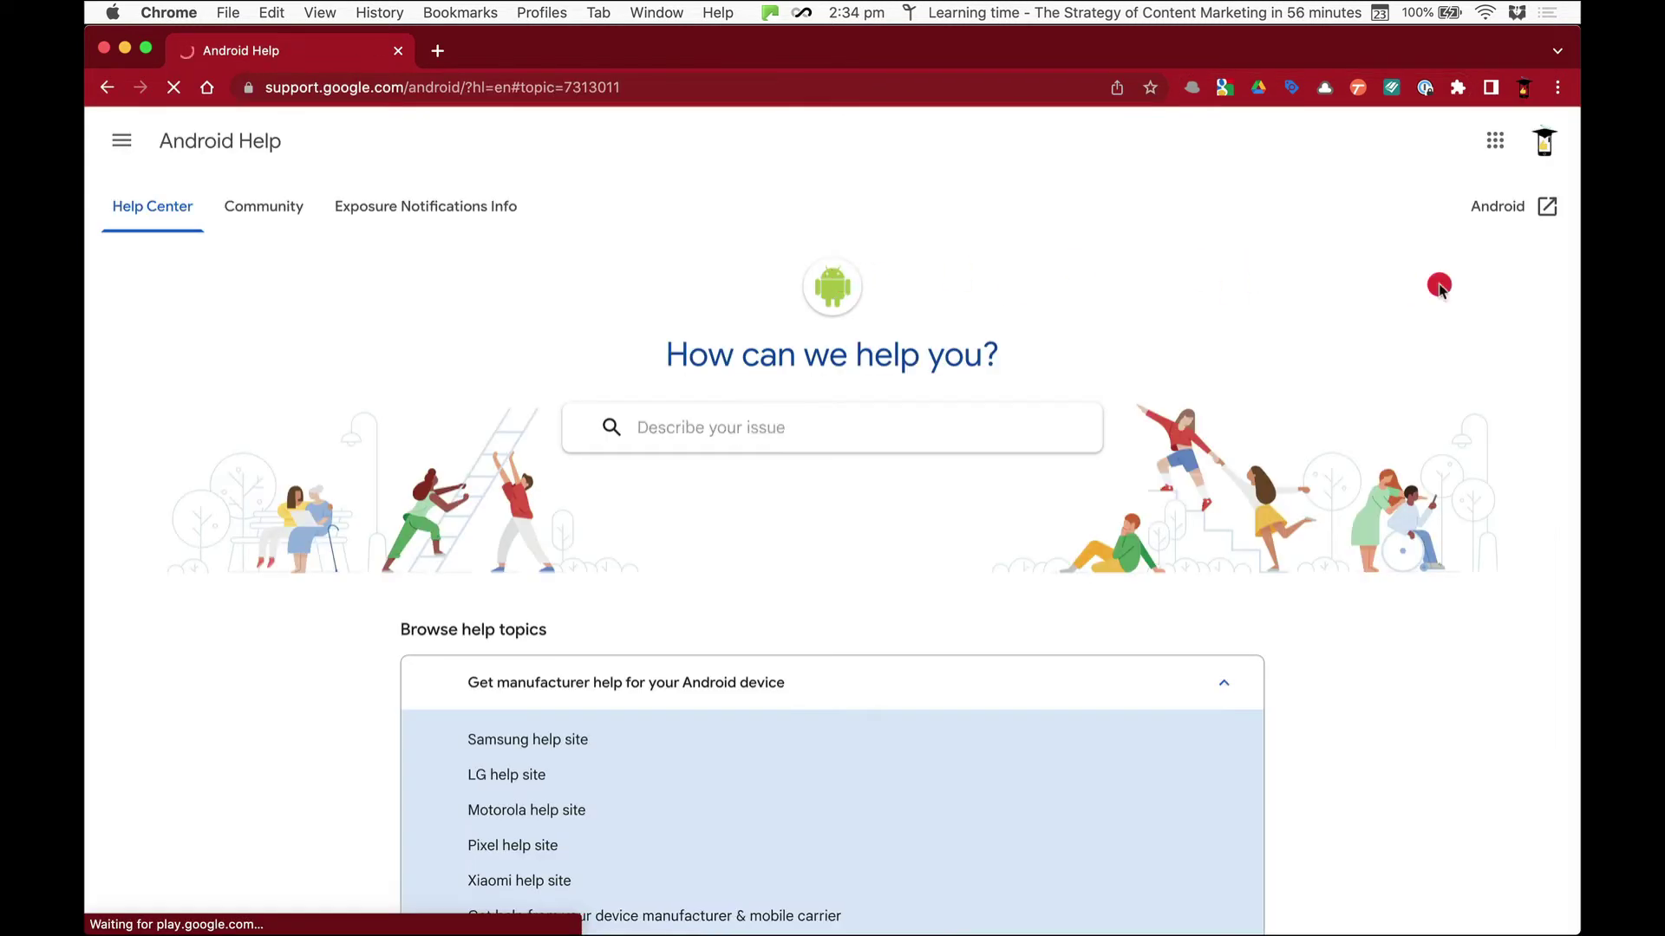
- Save the Android Help page to Raindrop.io with the tag android
left_click(1325, 88)
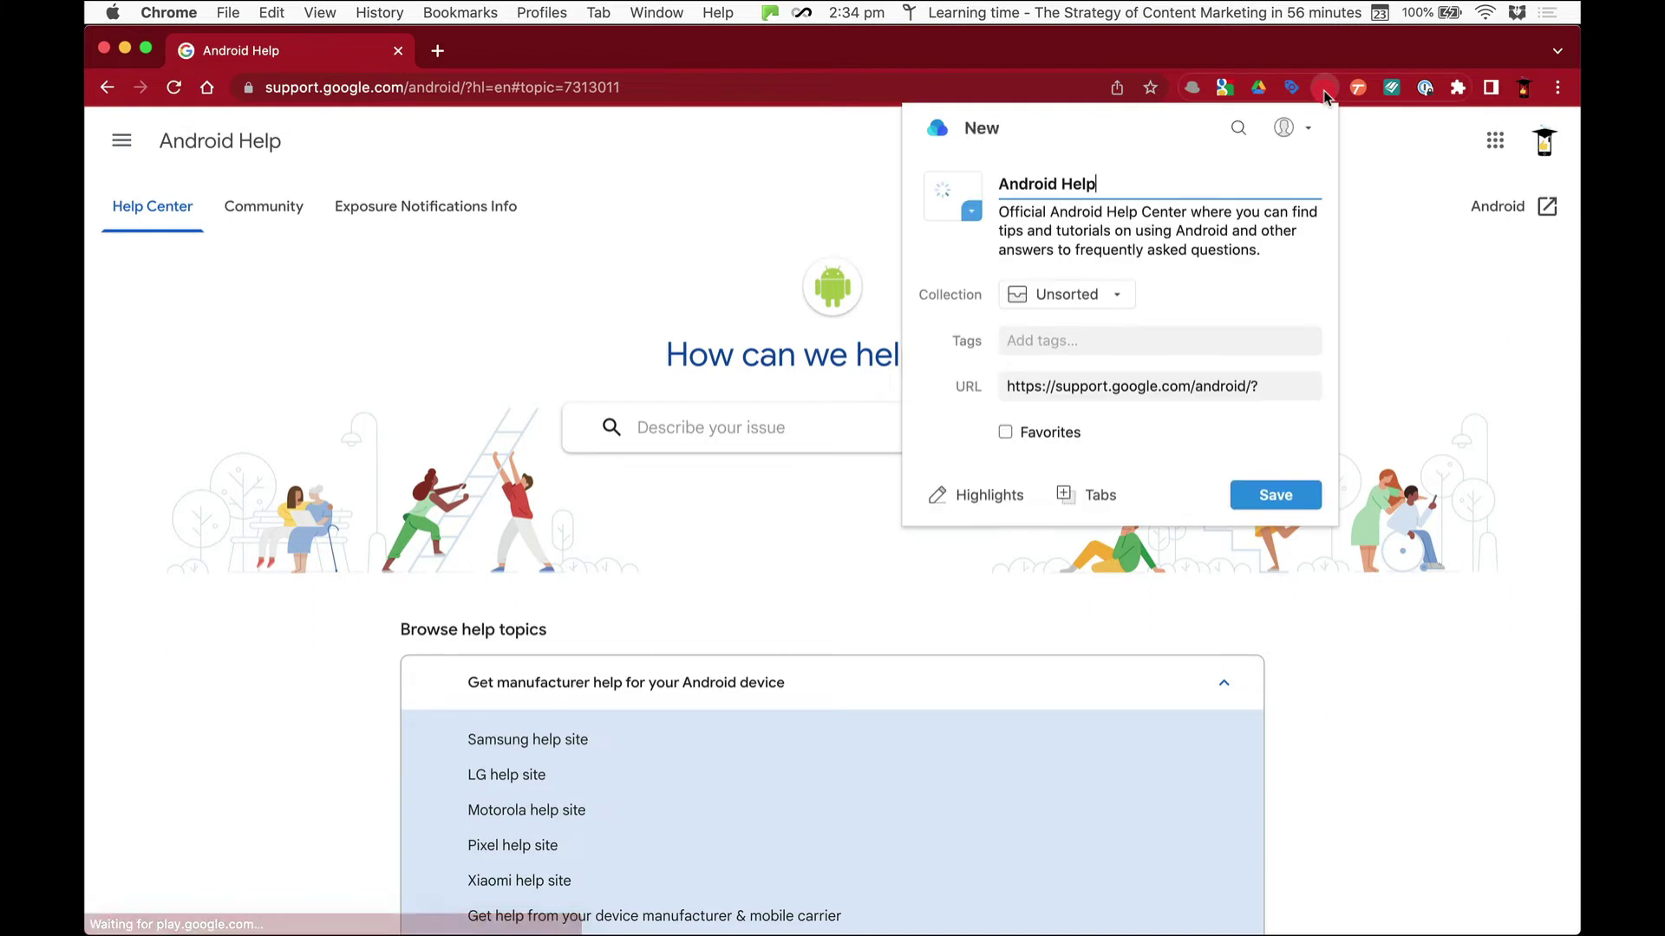
left_click(1083, 338)
type("and")
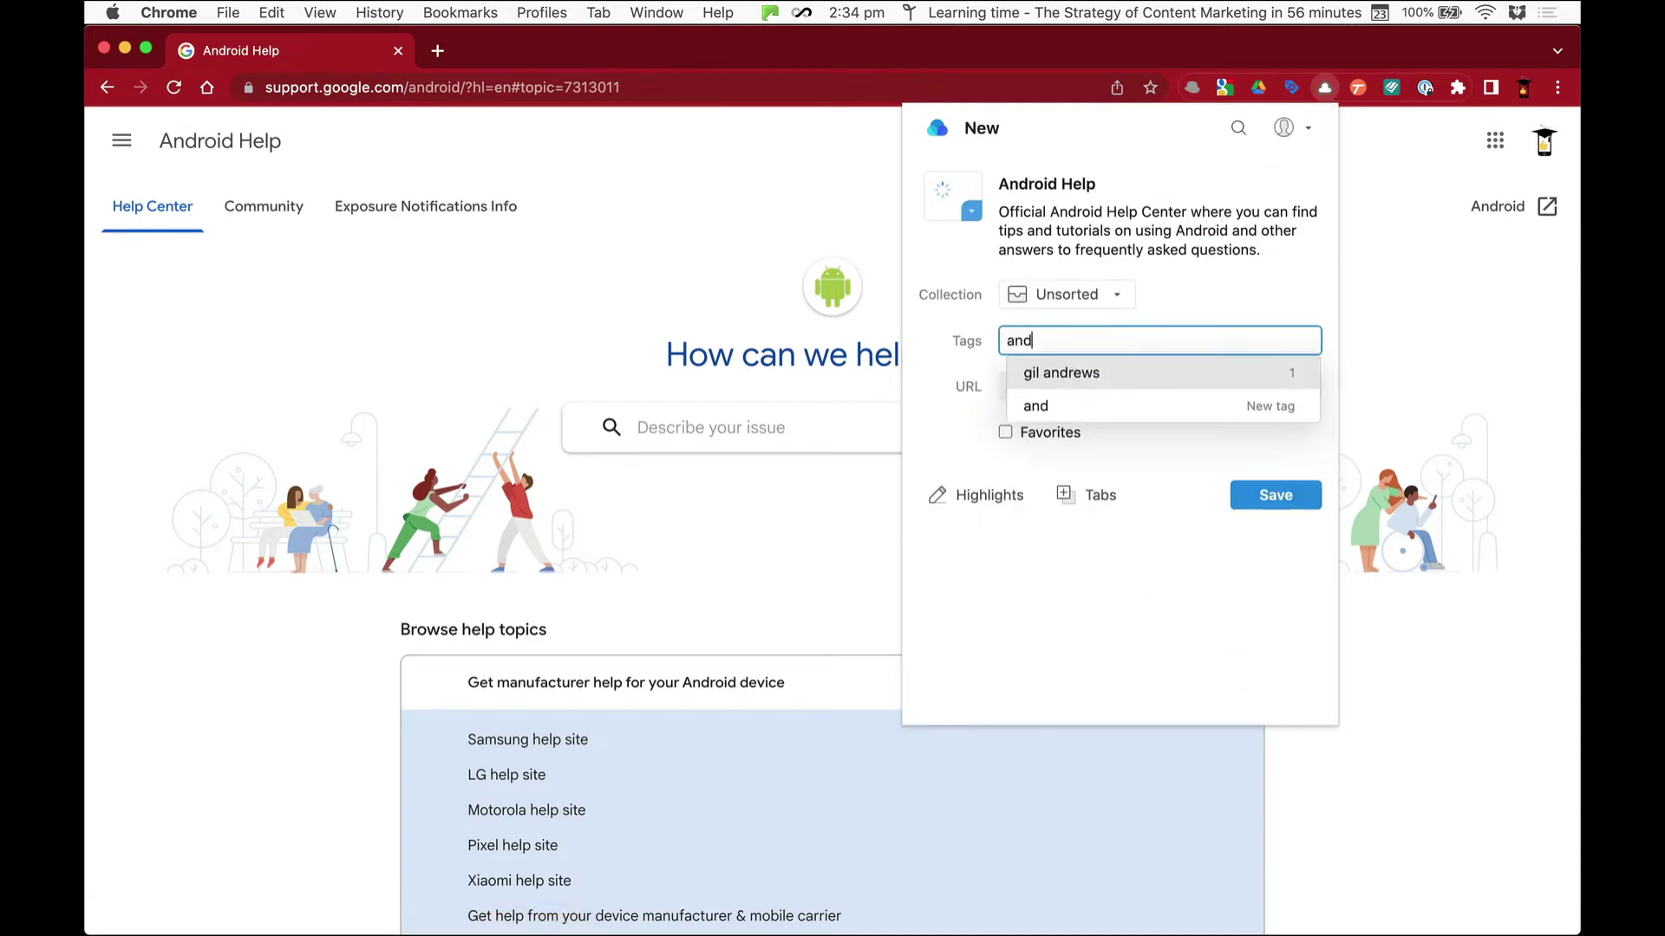
type("roid")
key("Return")
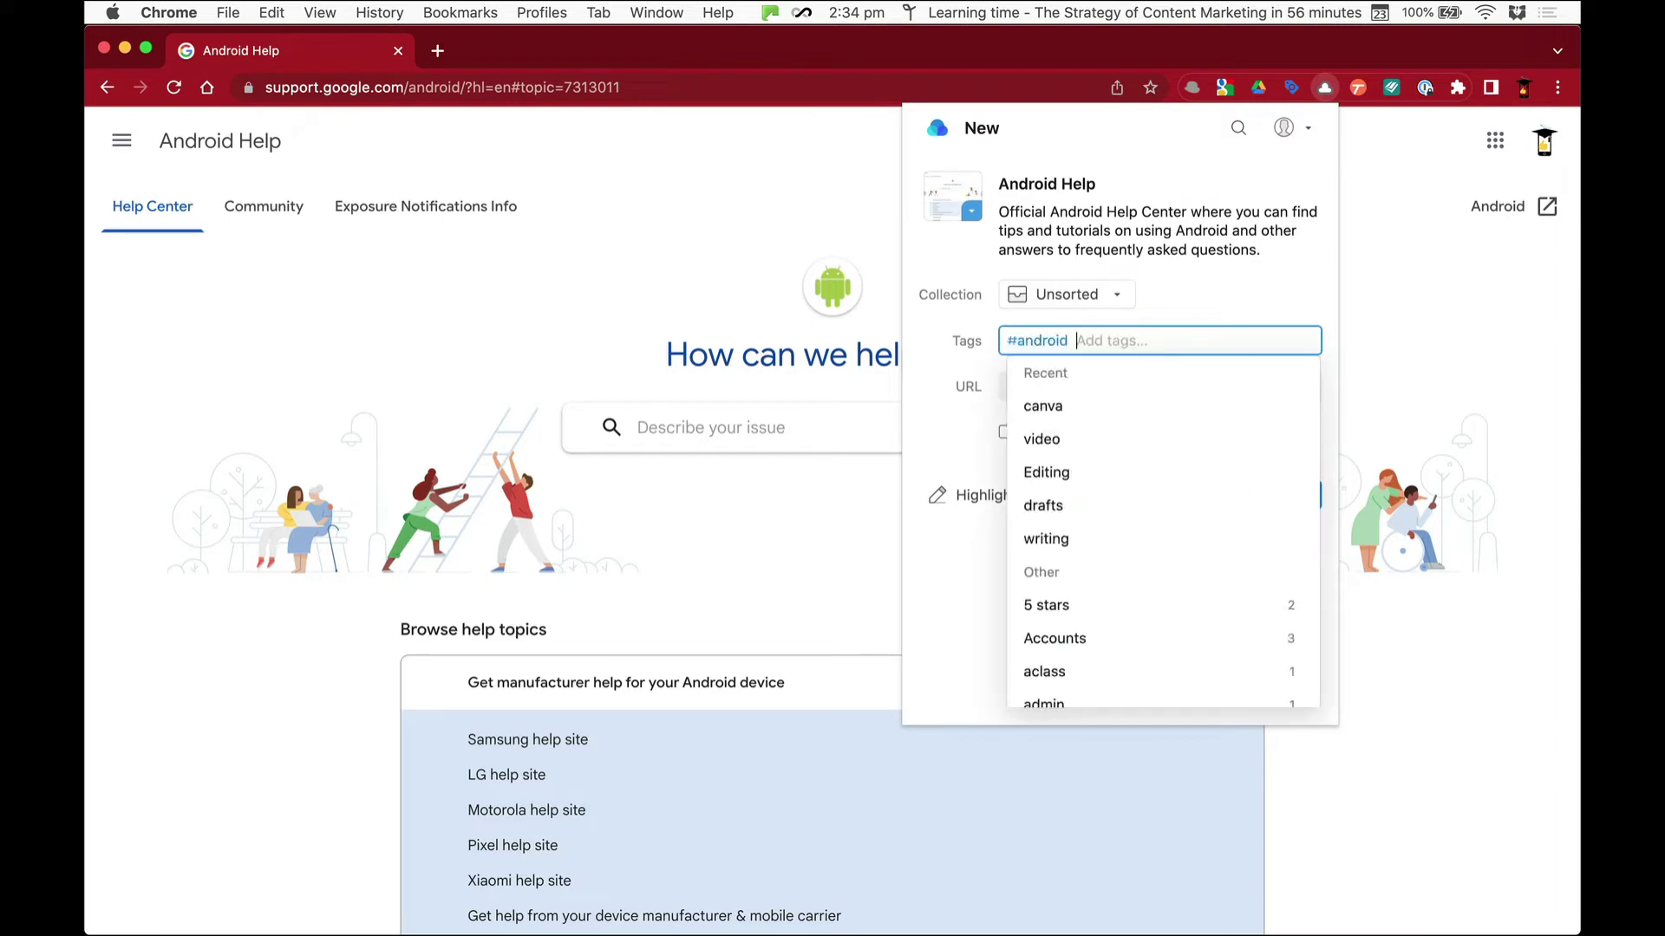
left_click(1171, 313)
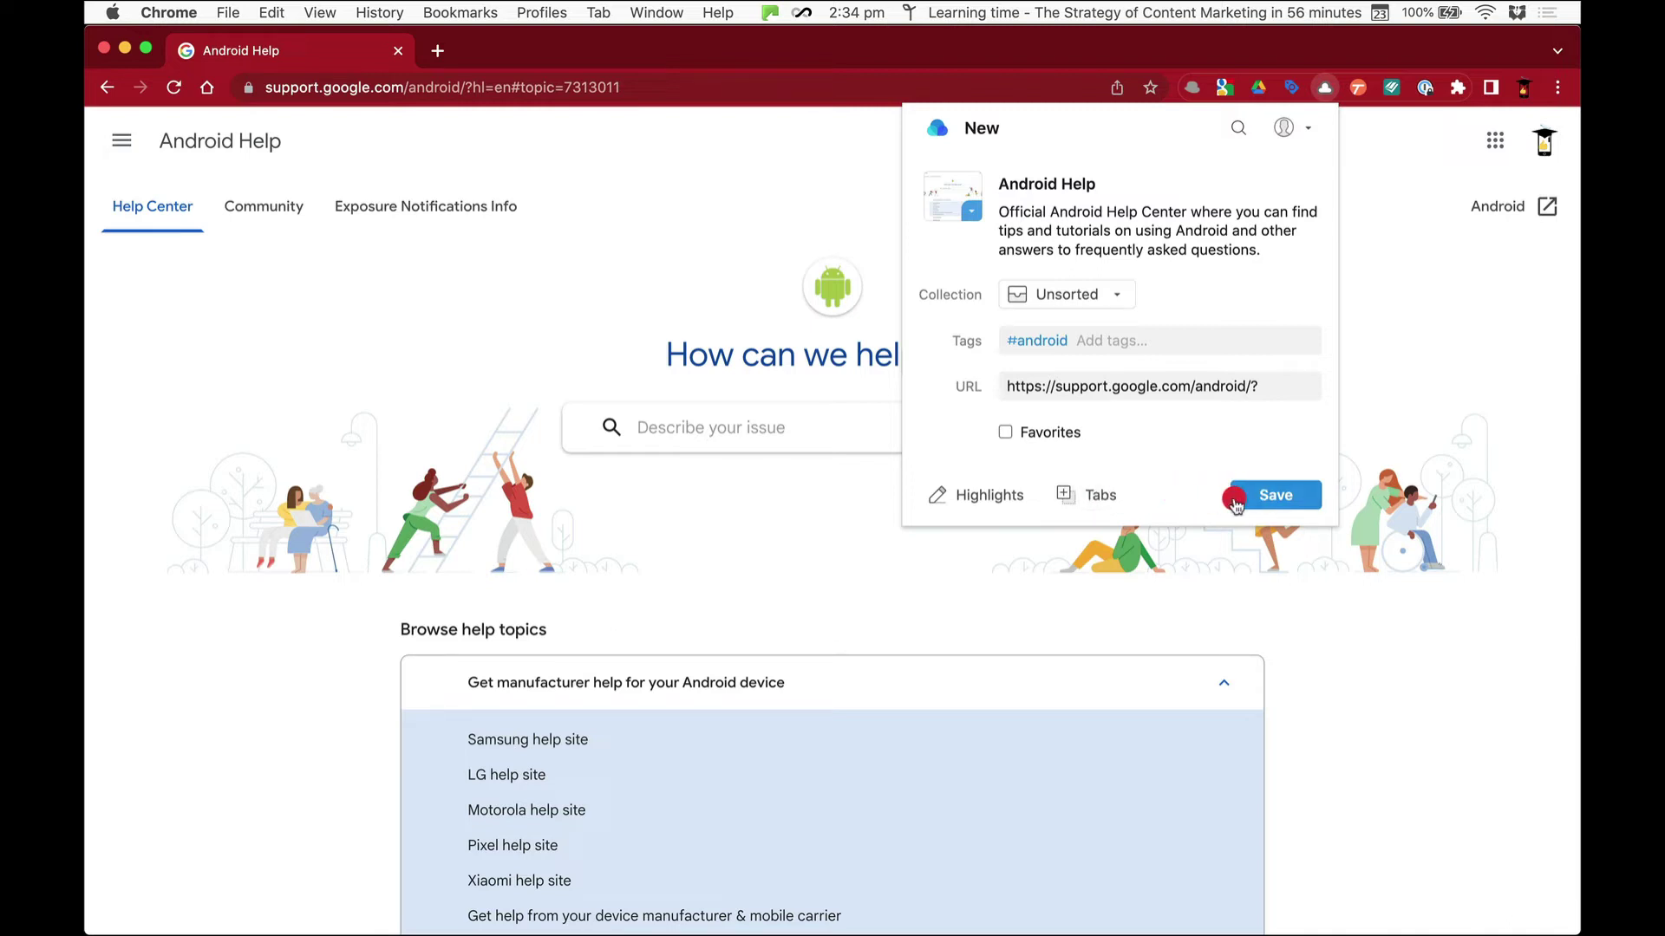
left_click(1271, 500)
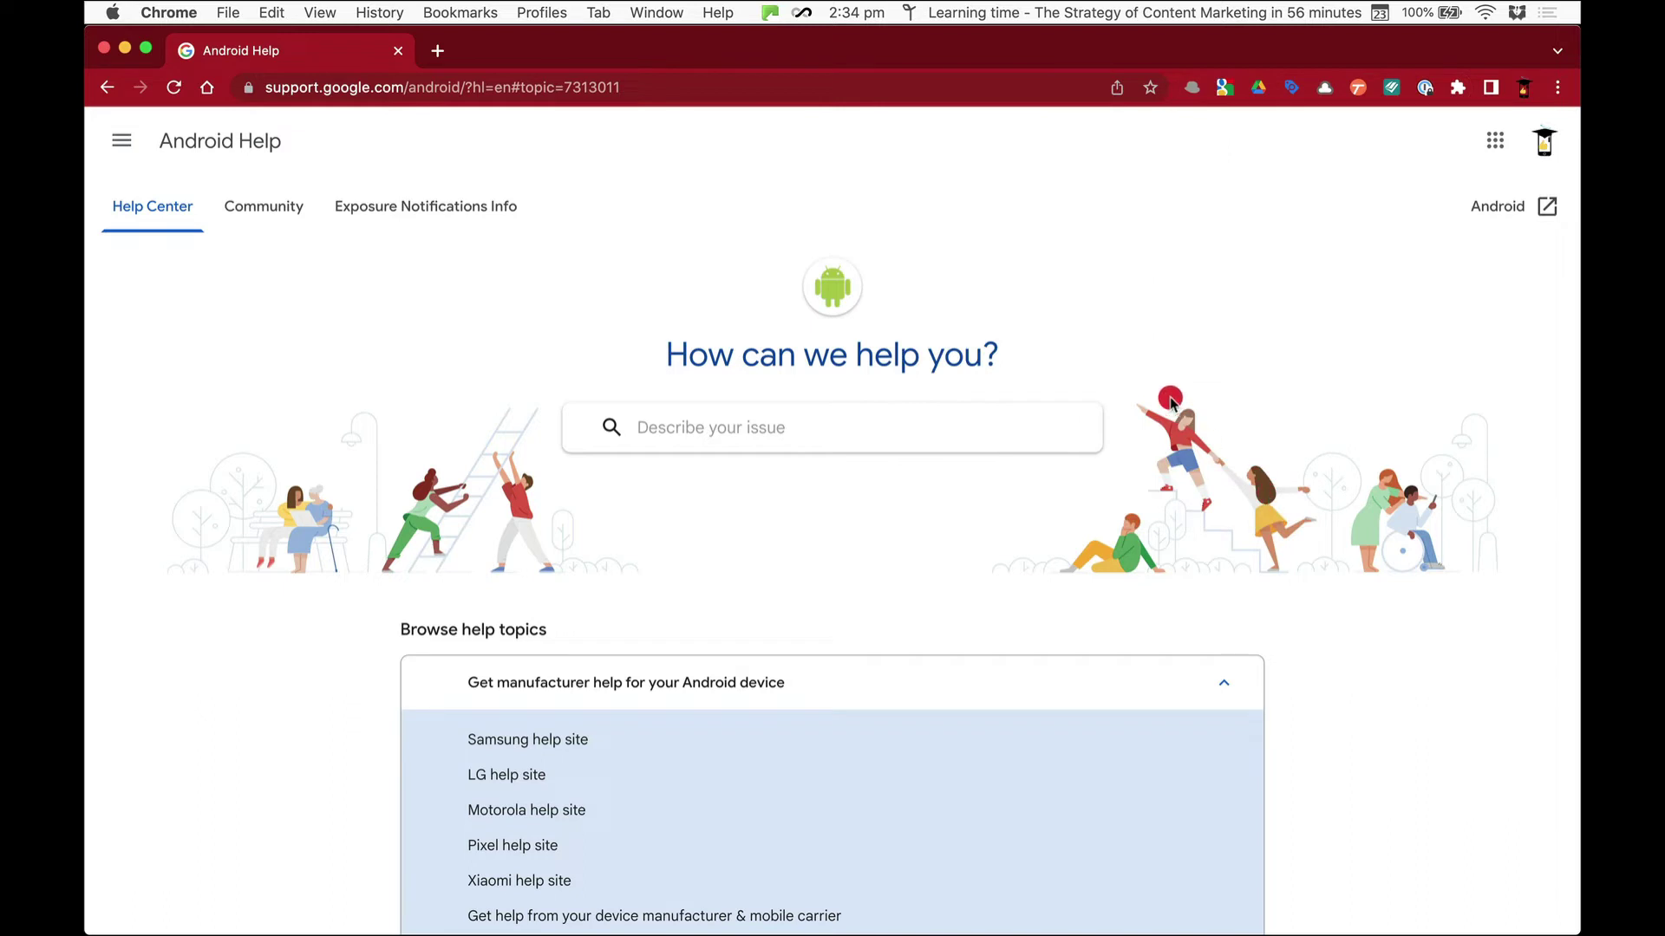
- Open 'Get started with your new Android phone' and Raindrop-highlight its 'Insert your SIM card' section
scroll(1170, 400, "down", 5)
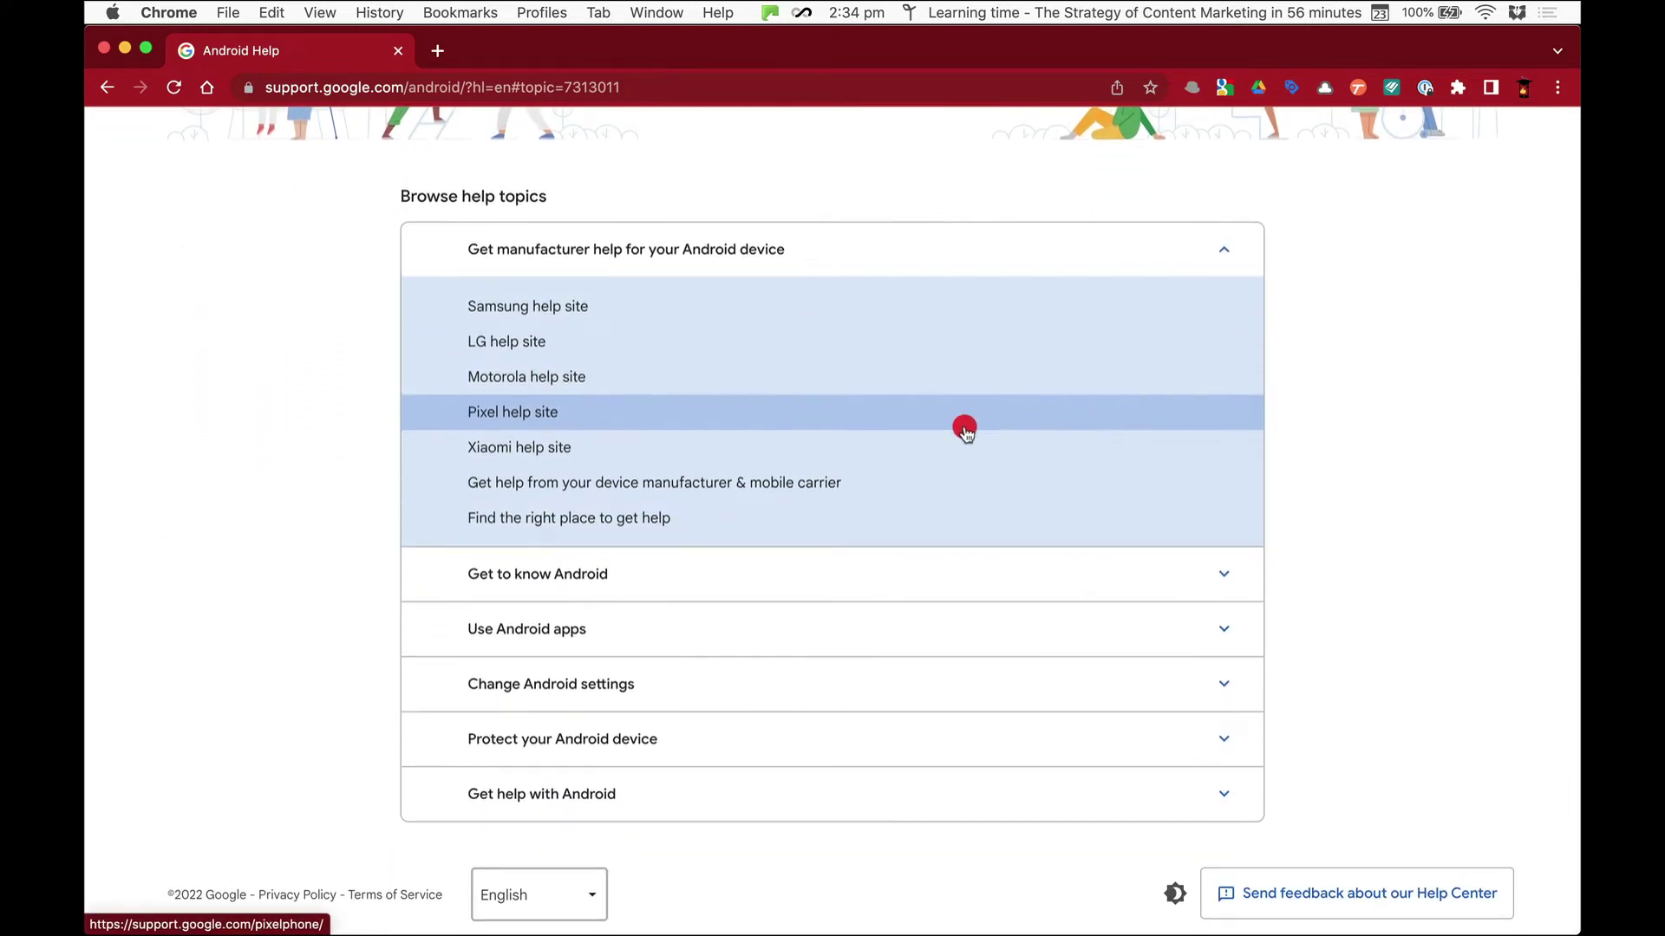
left_click(893, 573)
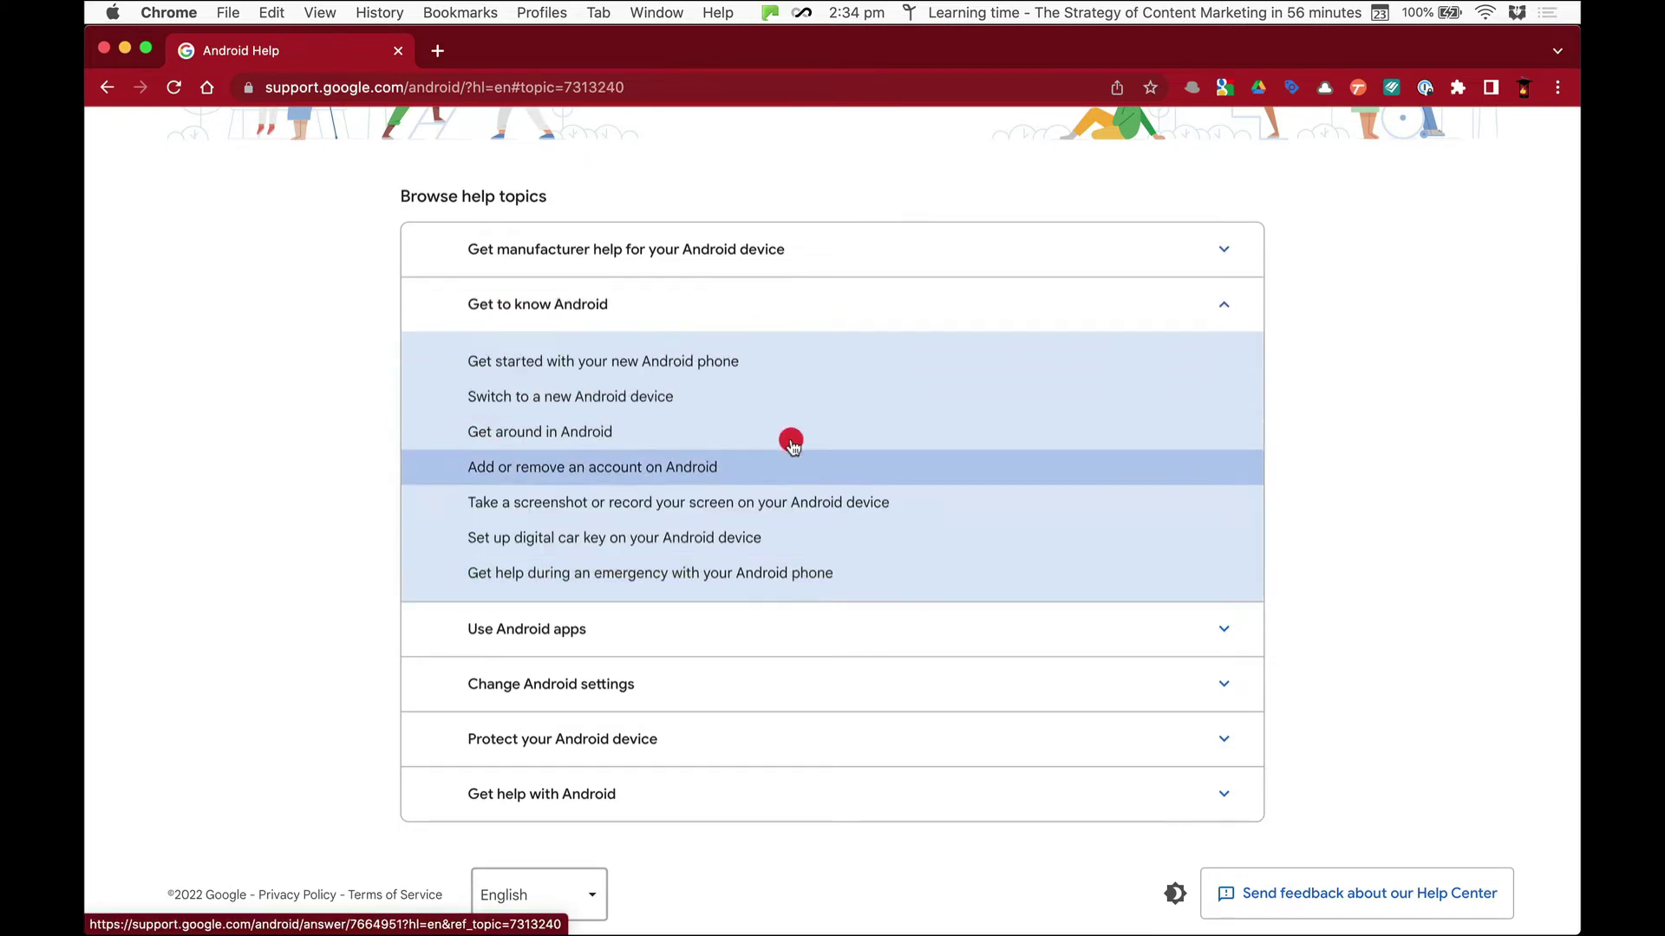
left_click(735, 366)
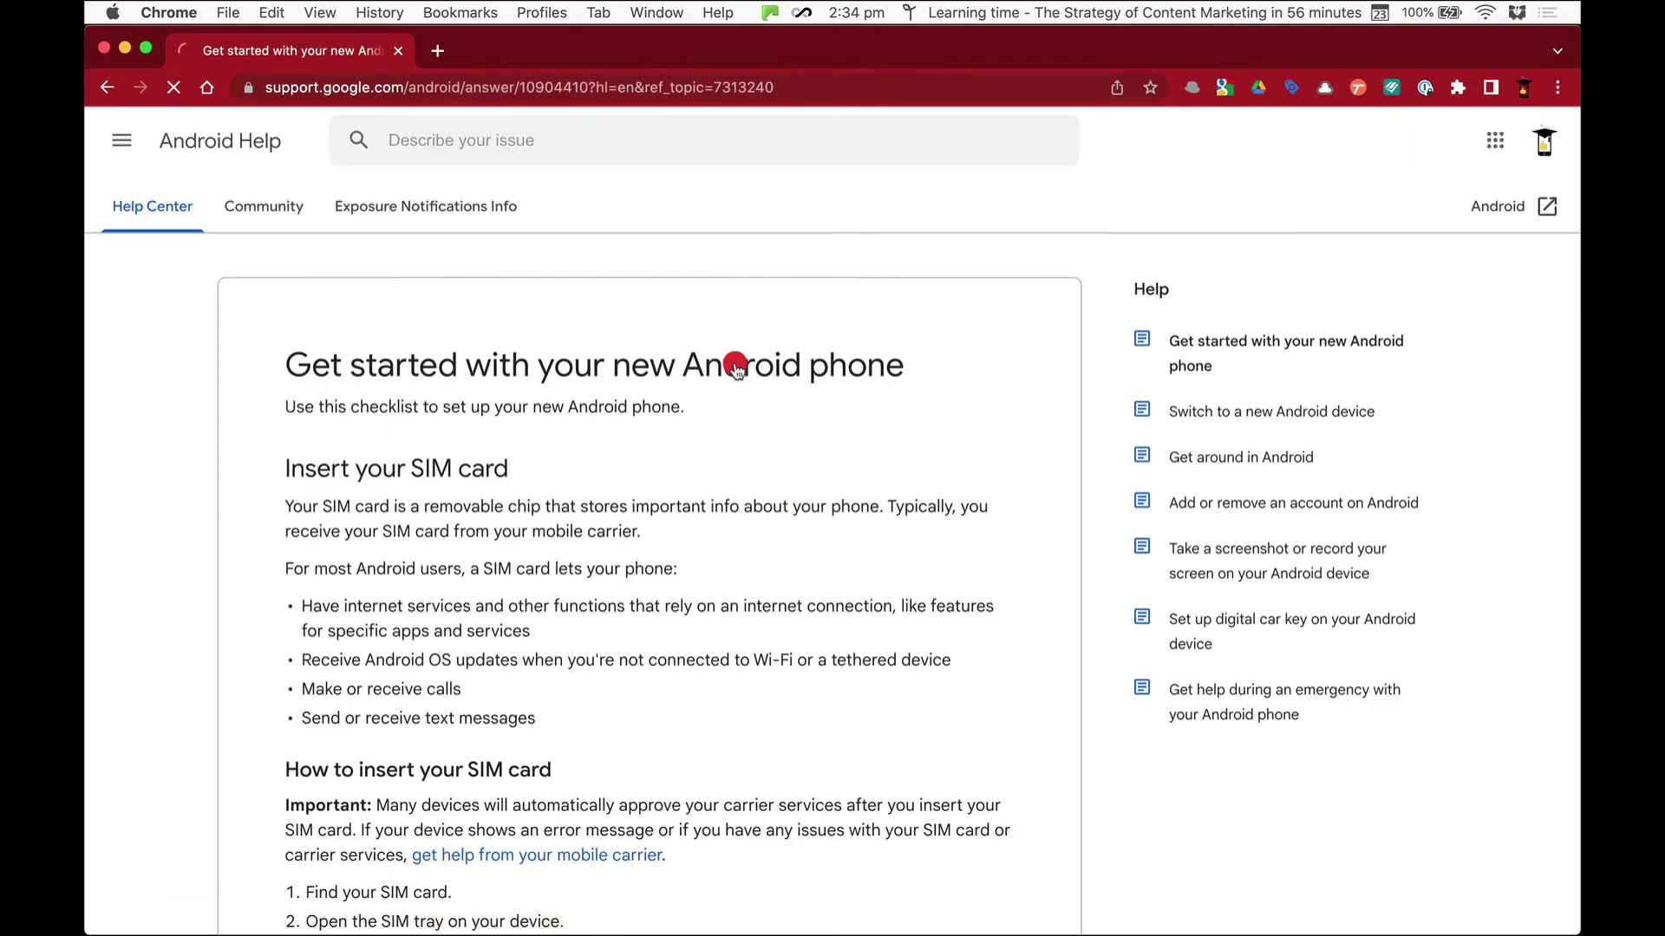
left_click_drag(287, 475, 638, 733)
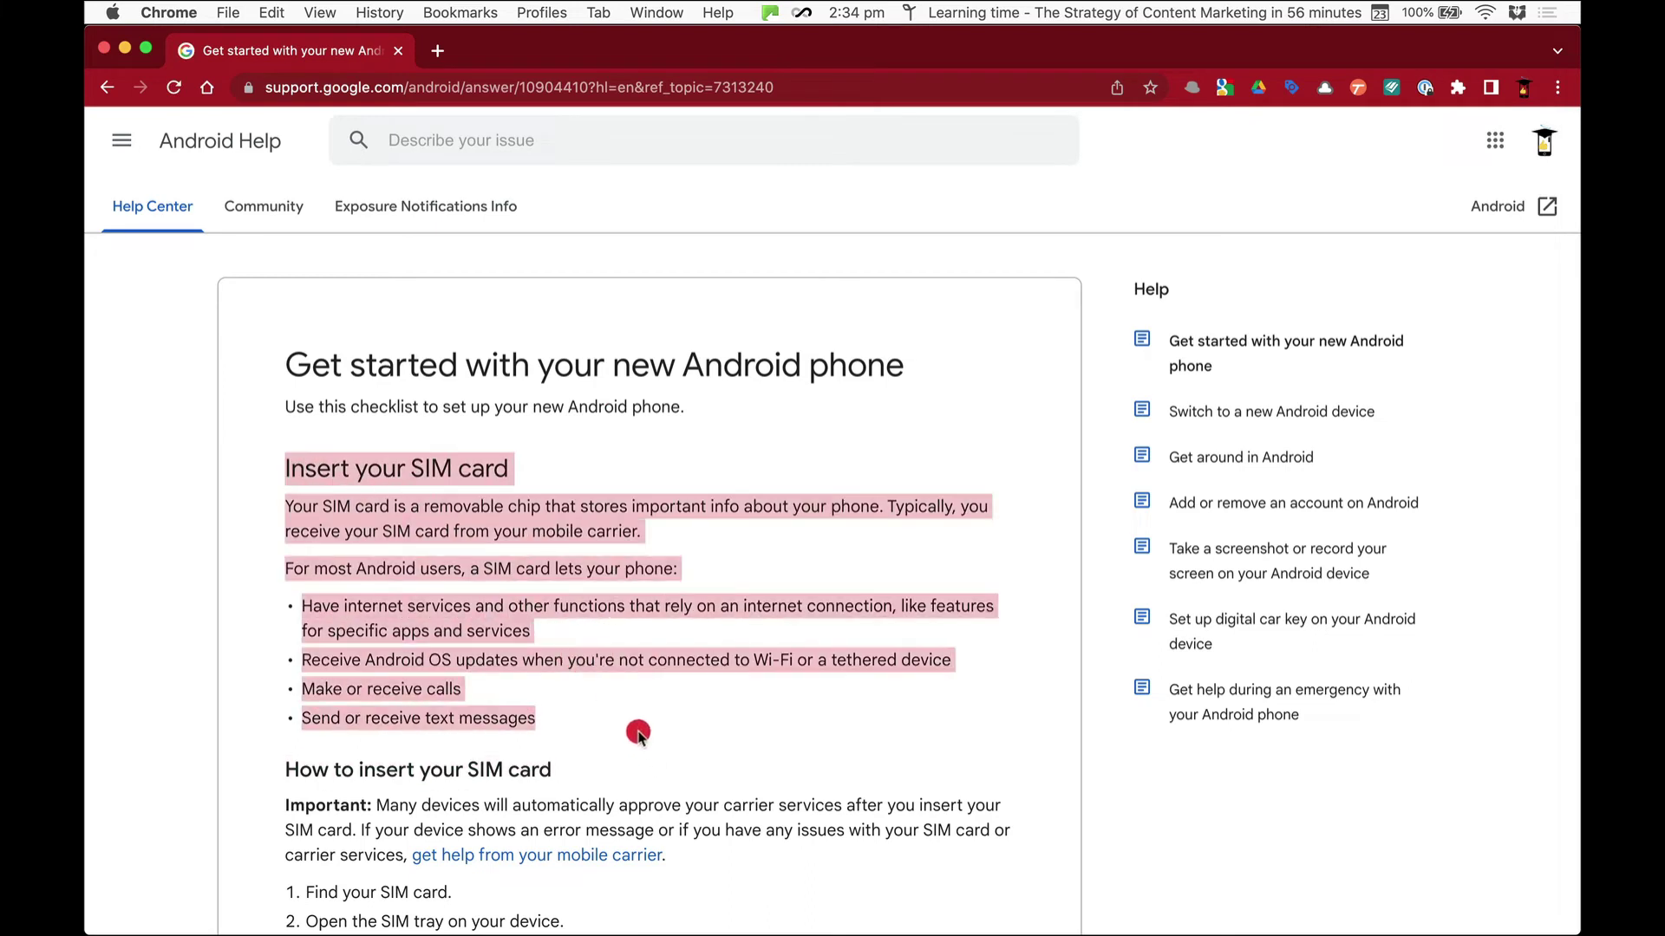
right_click(507, 518)
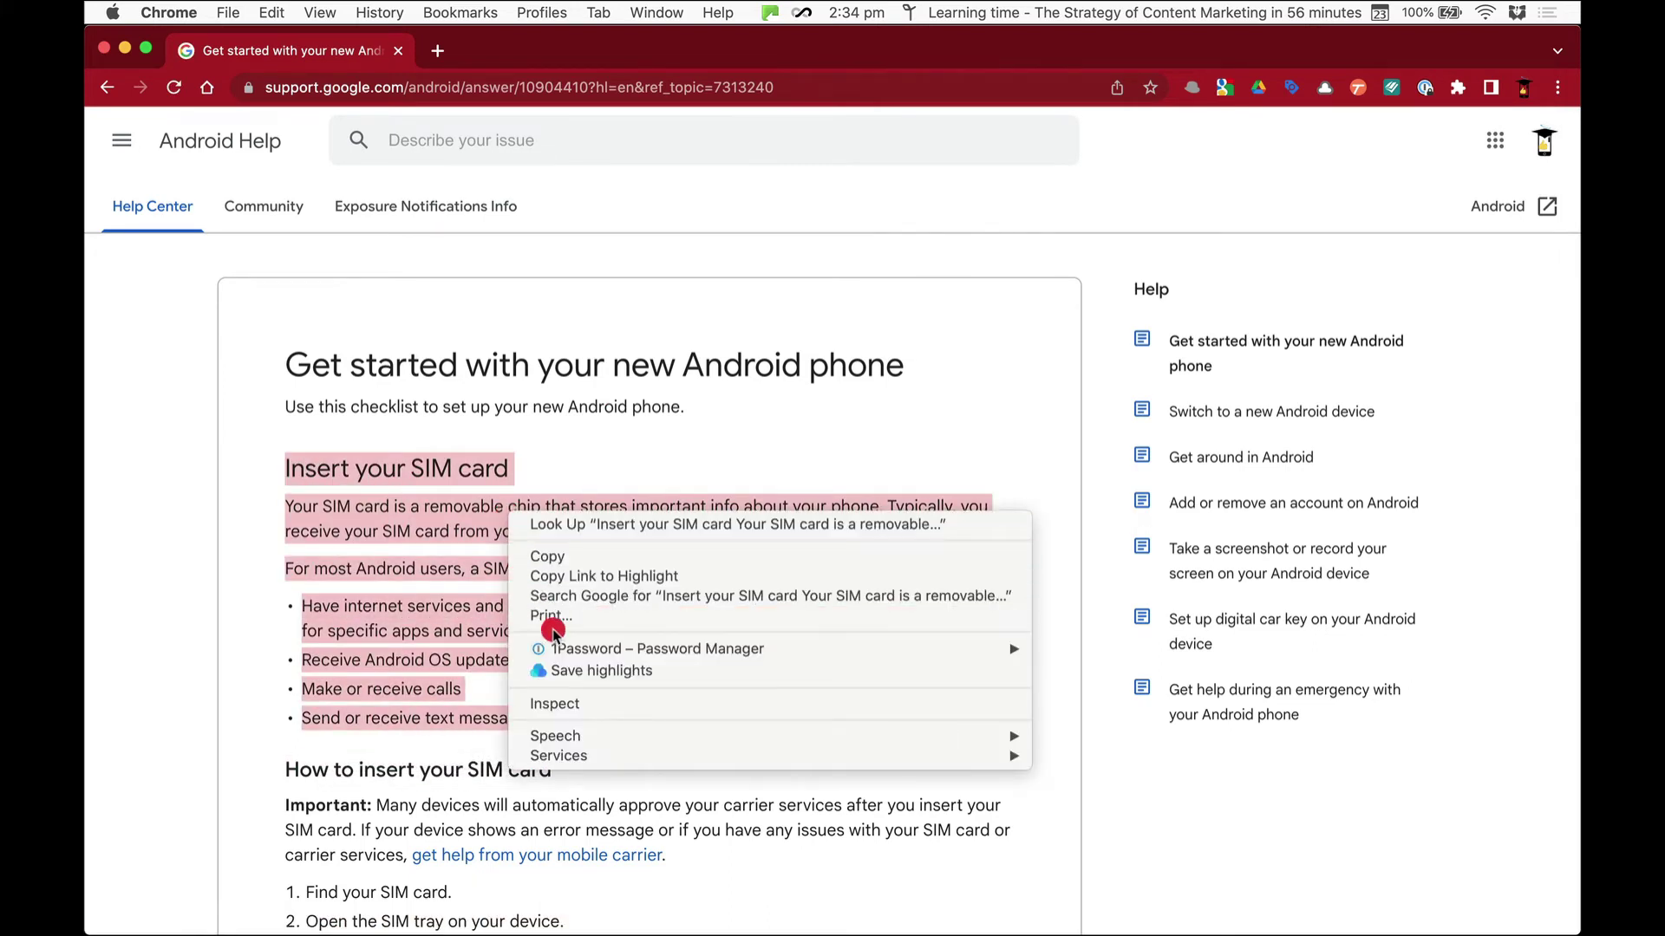
left_click(594, 673)
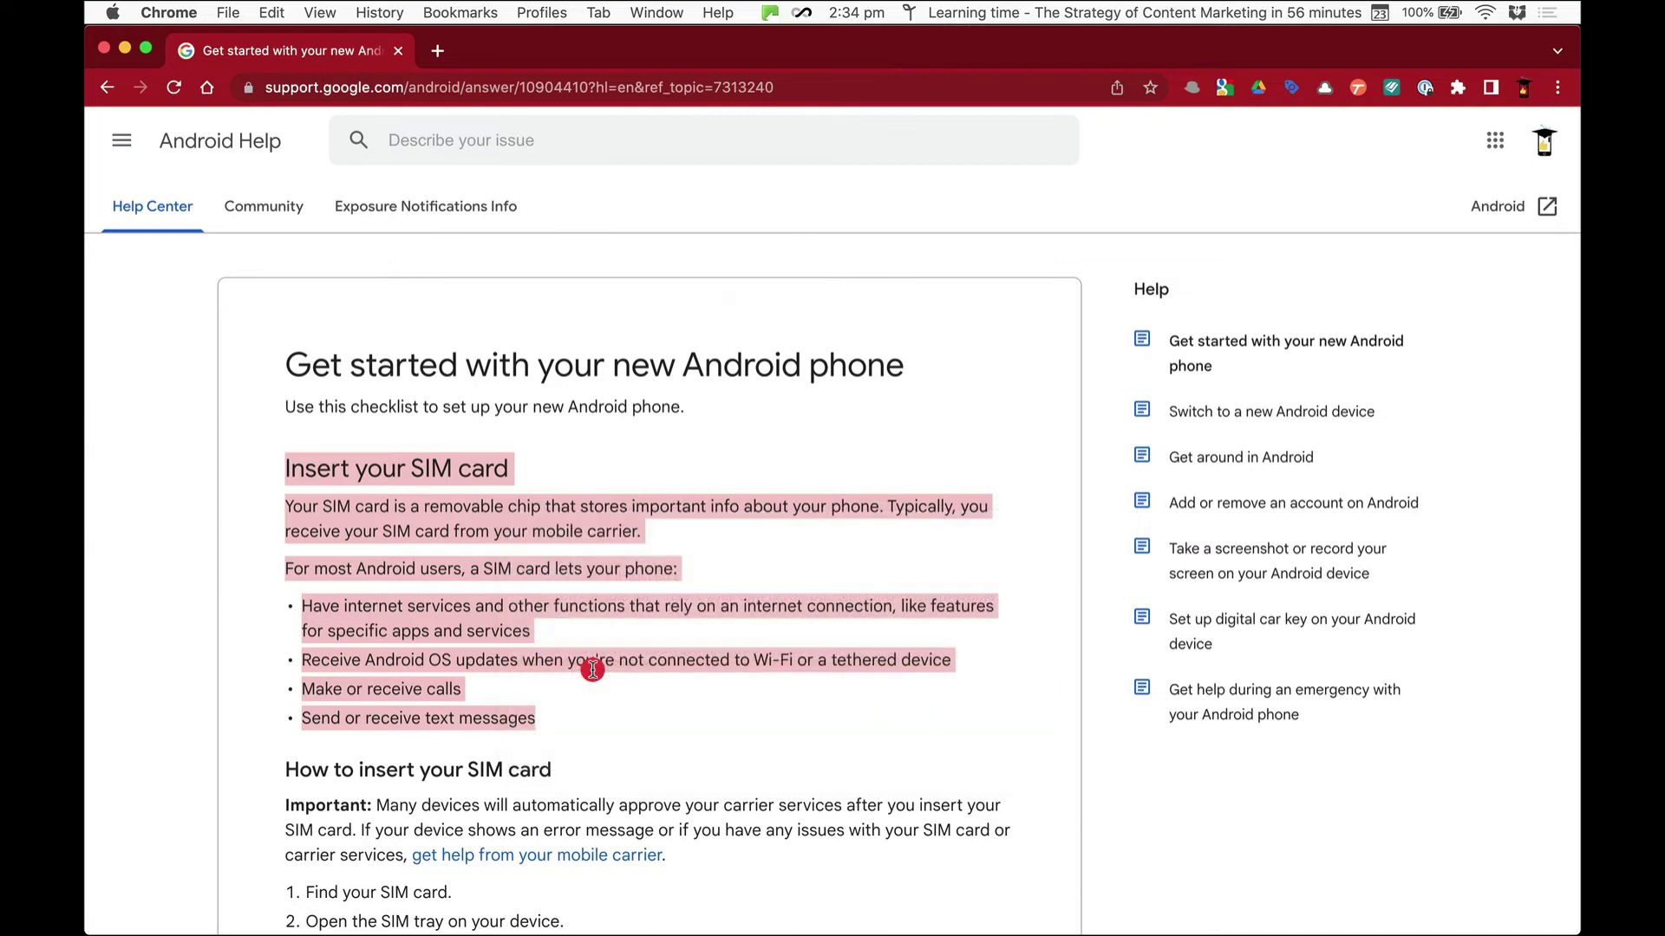
left_click(1014, 267)
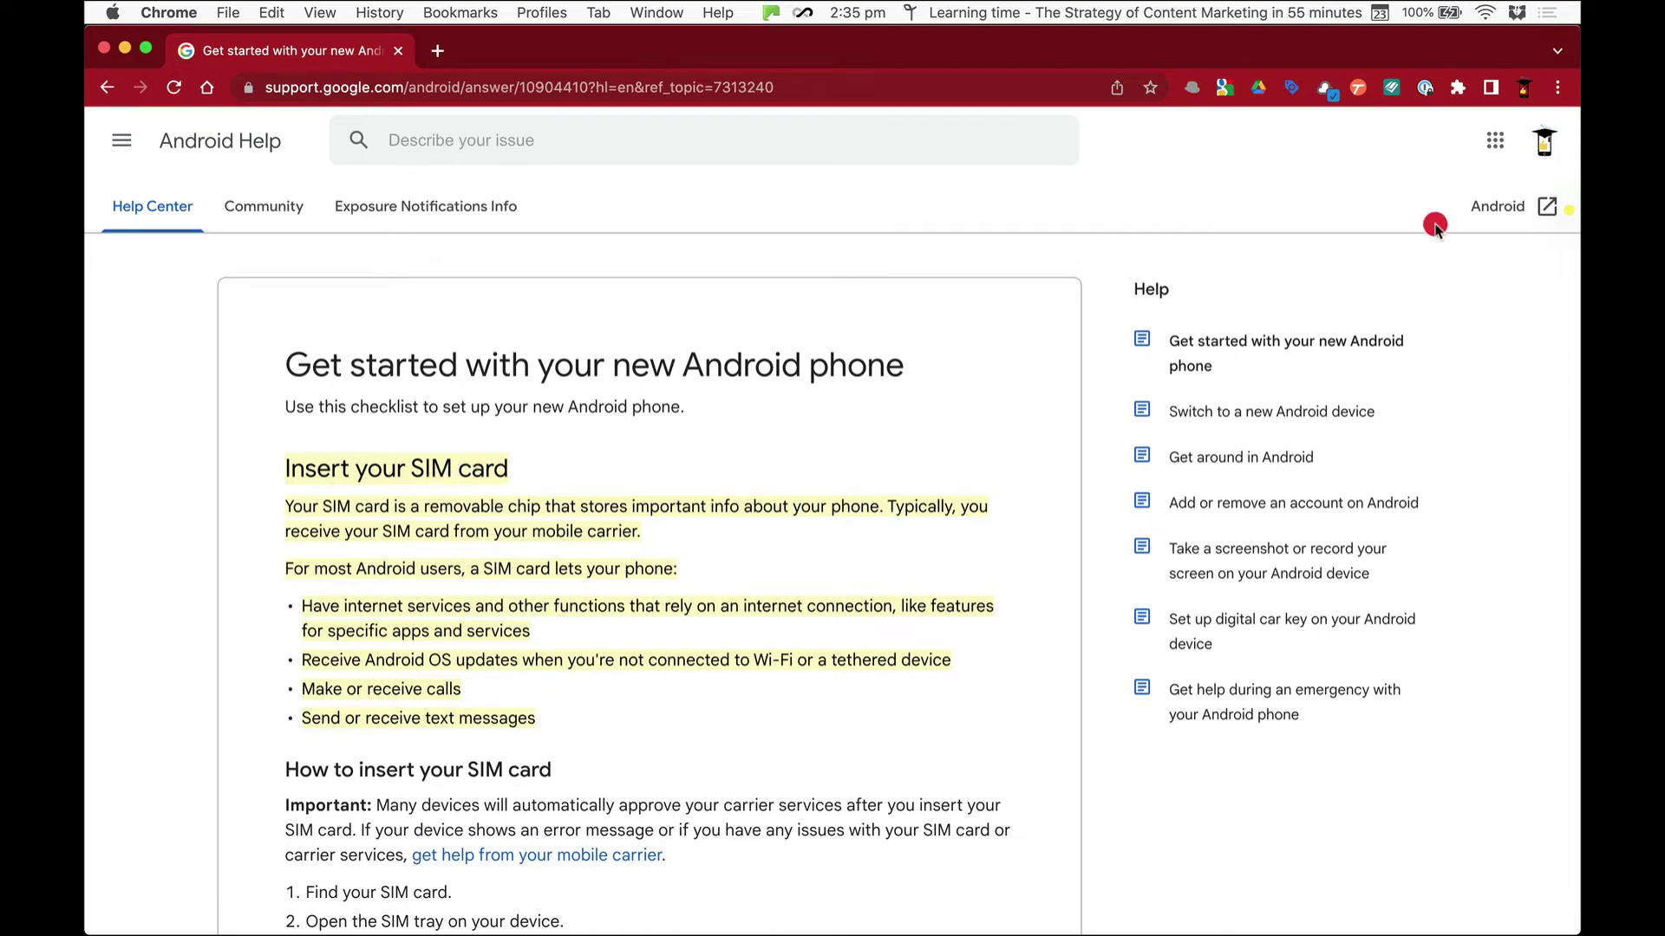
- Bookmark the Get started article in Raindrop.io with the recent android tag
left_click(1326, 88)
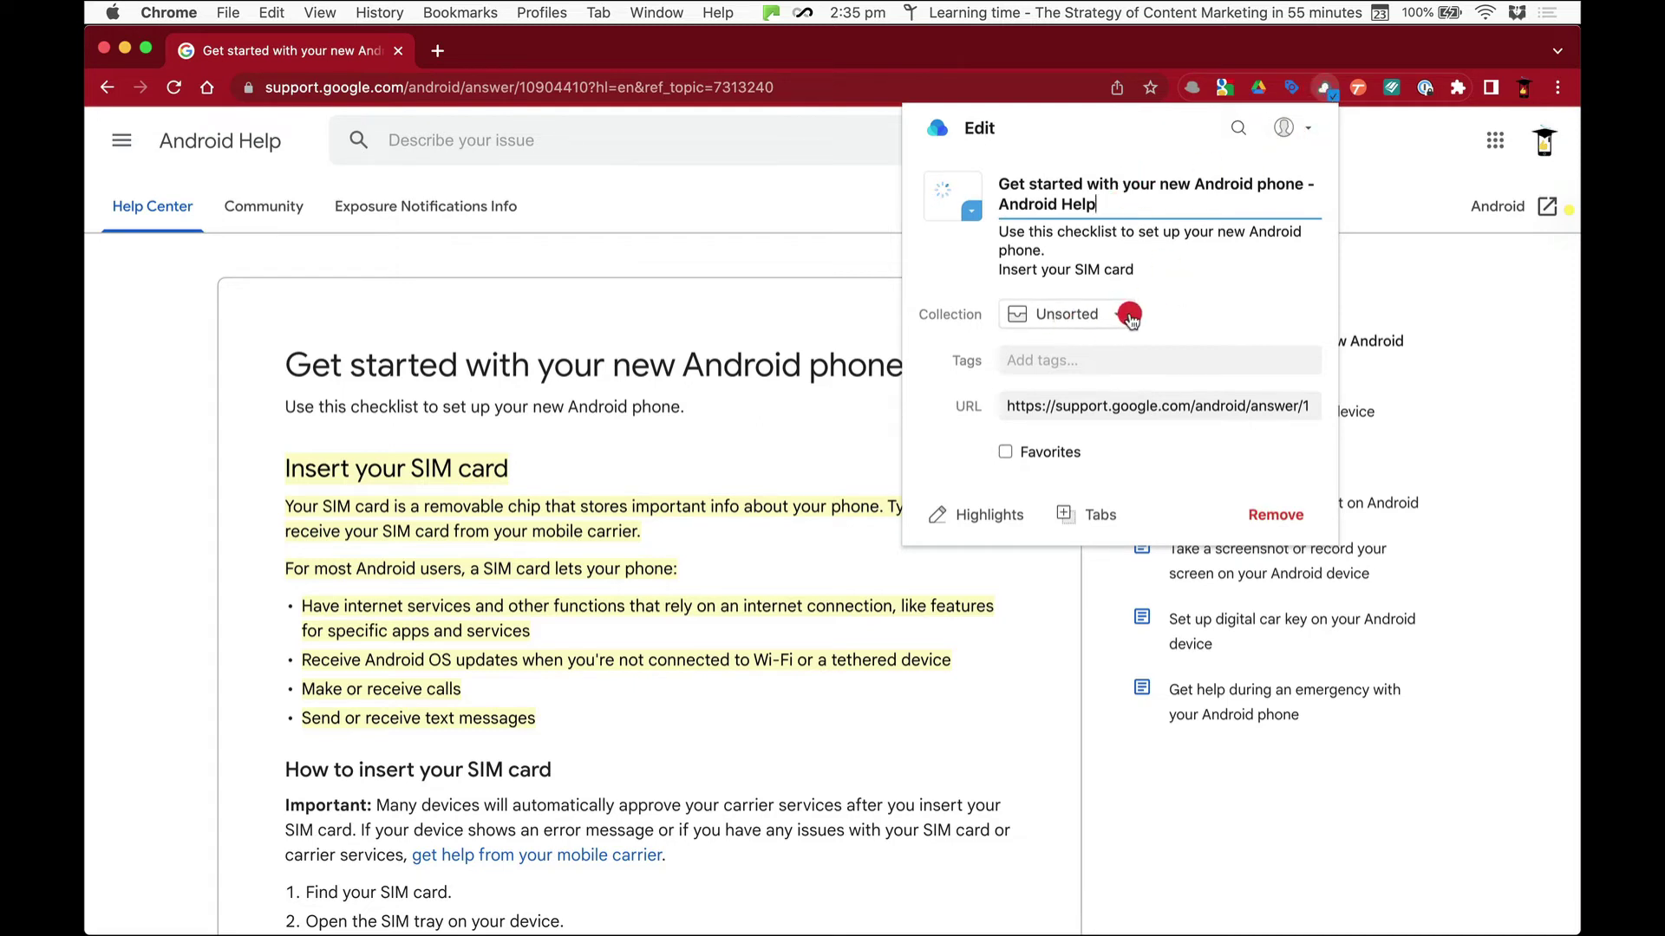
left_click(1128, 361)
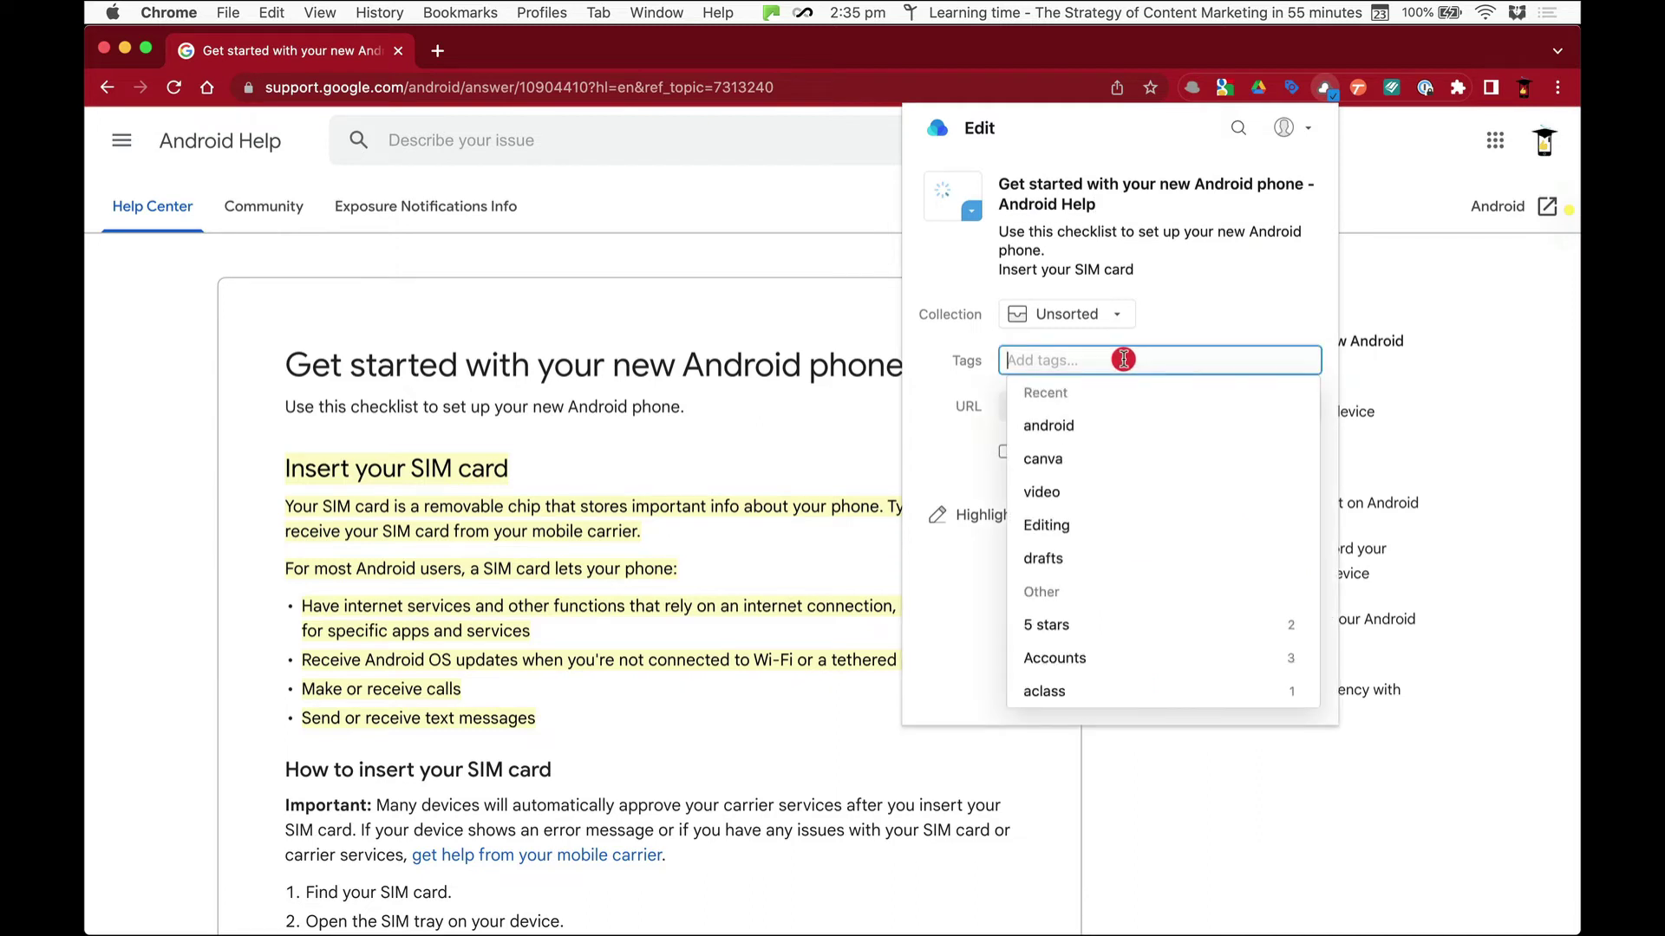
left_click(1089, 426)
left_click(1212, 282)
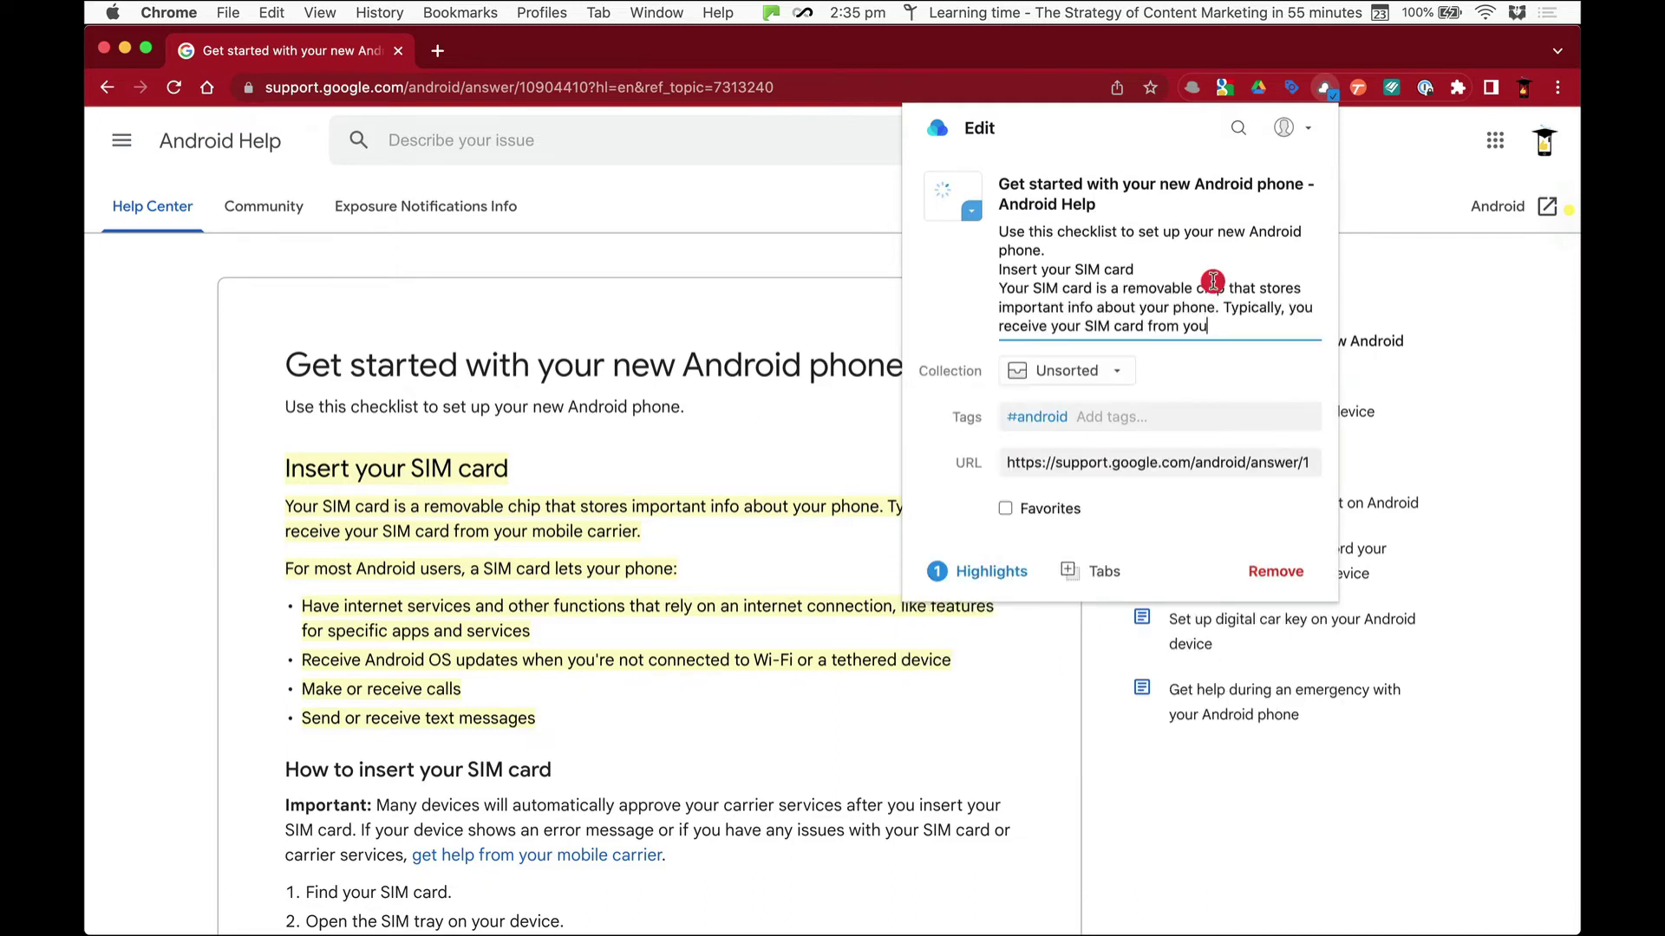
left_click(1380, 175)
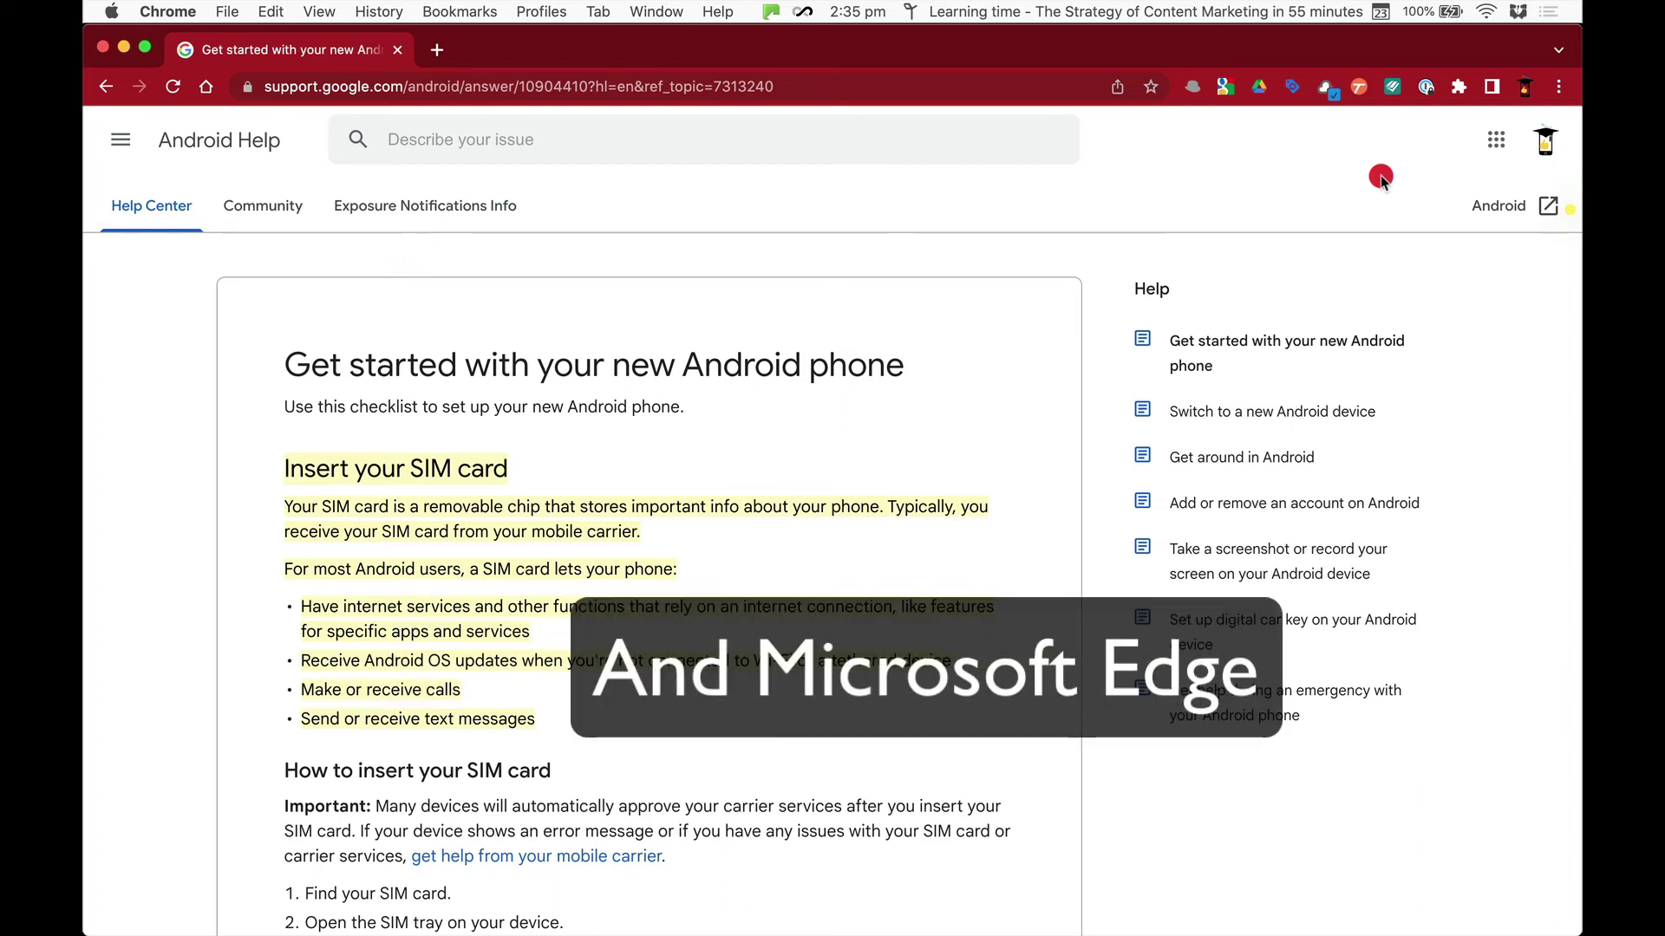
- Launch the Raindrop.io app via Alfred with 'rai', review All bookmarks, then return to Safari
key("super+Tab")
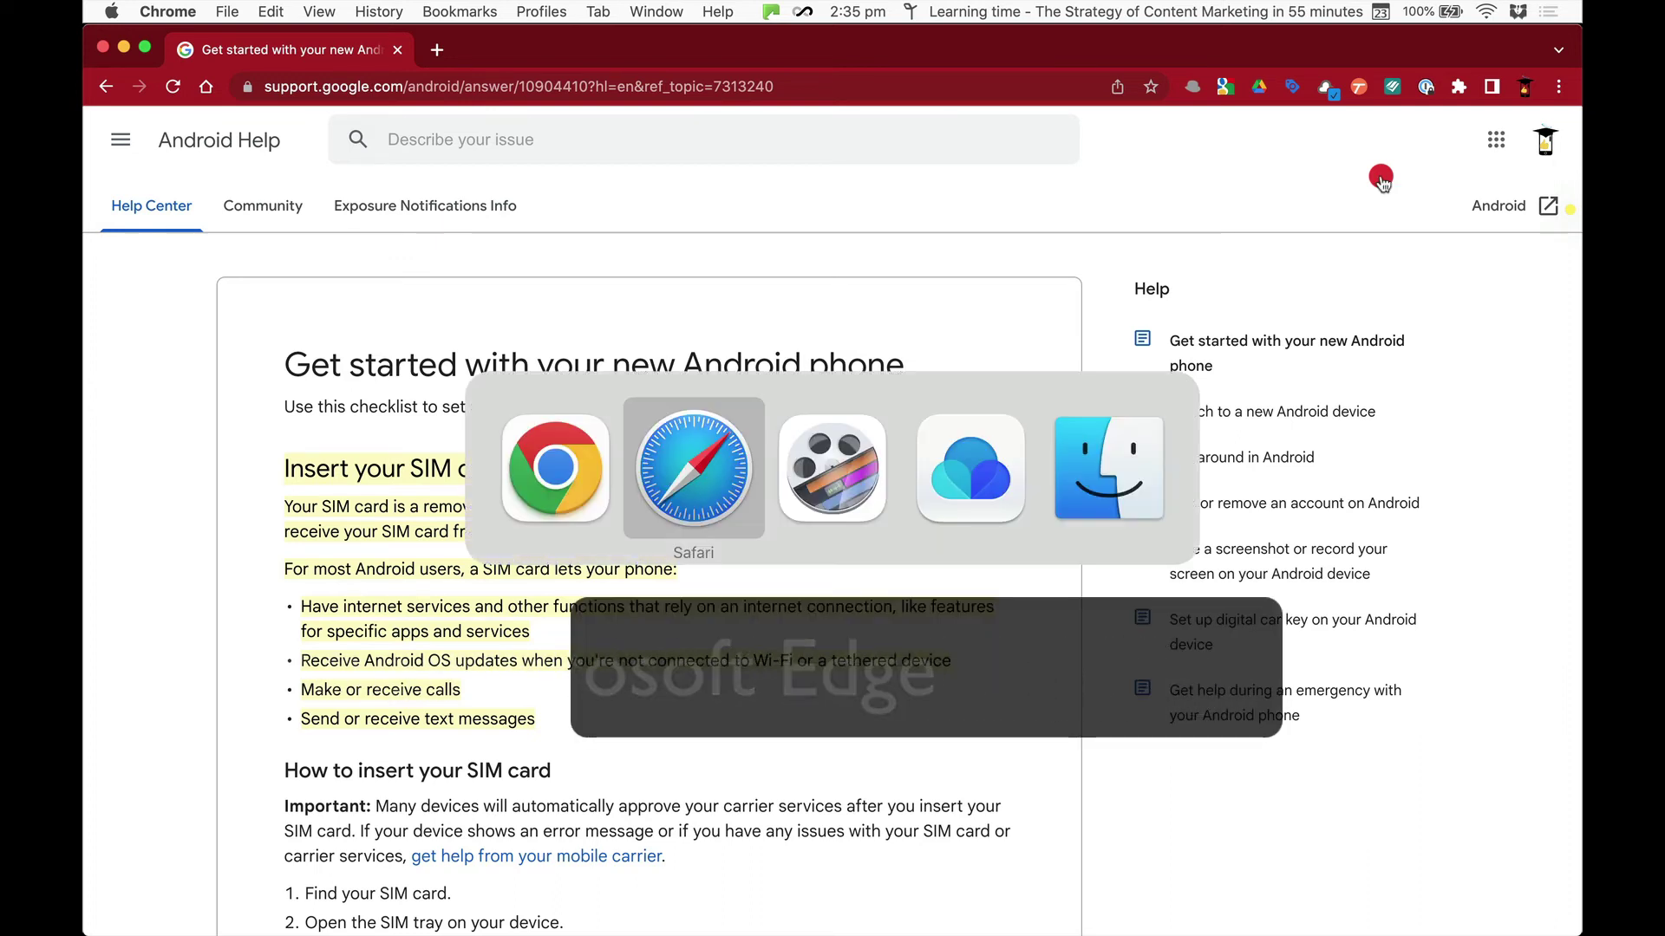
key("super+Tab")
key("super+Tab")
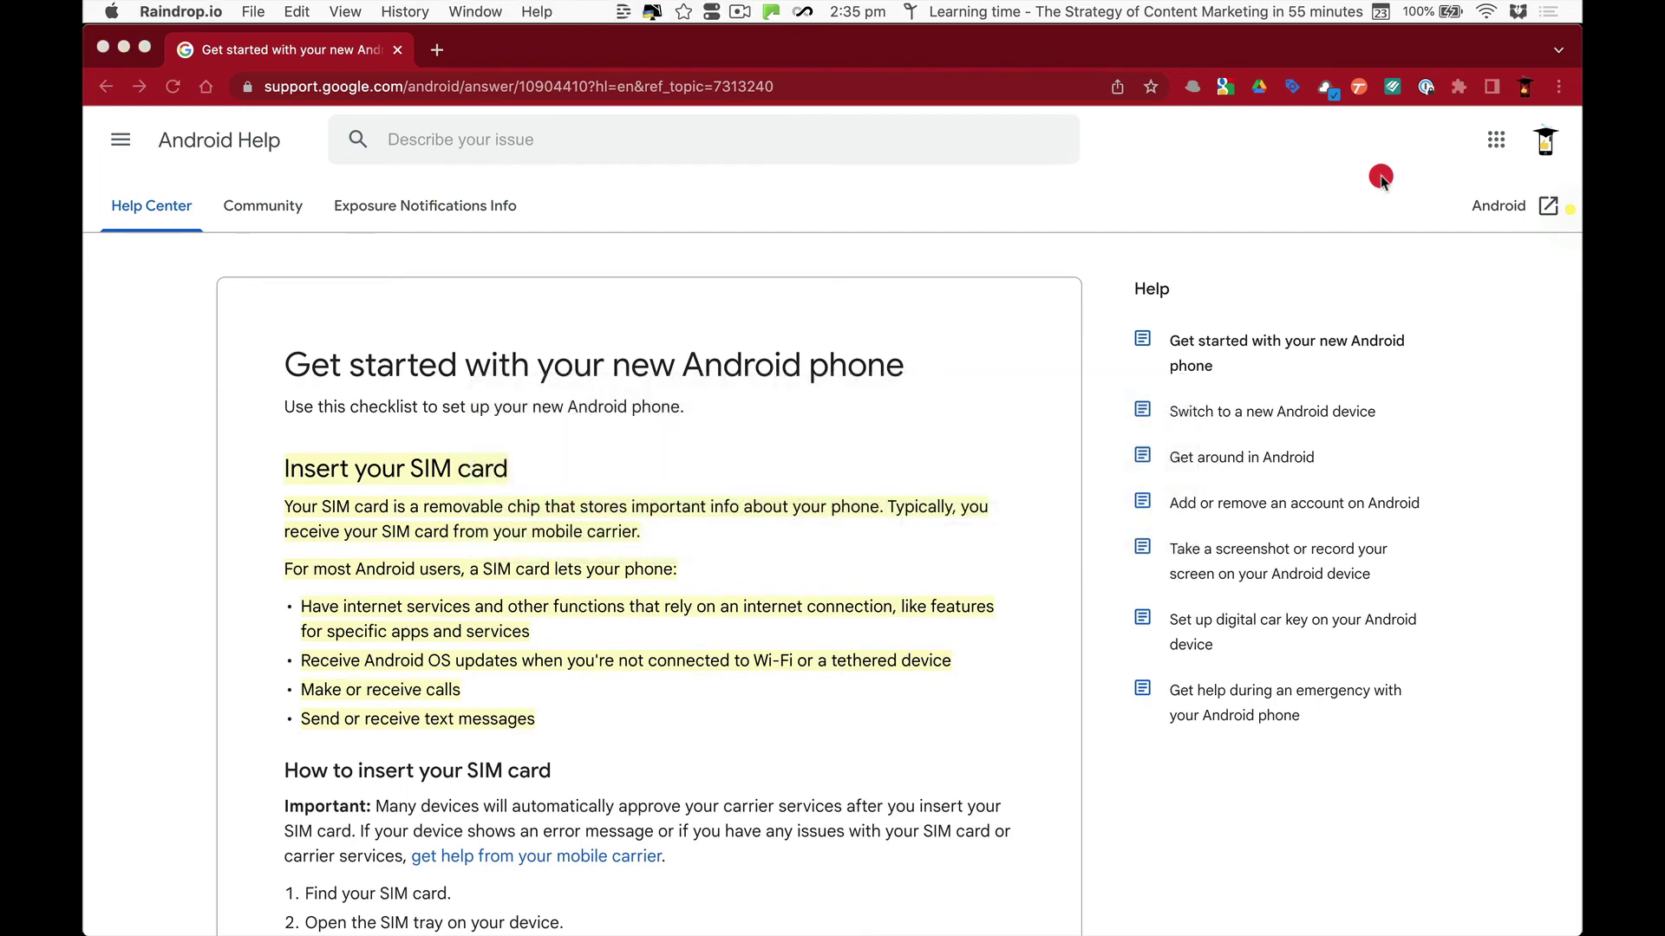
key("alt+space")
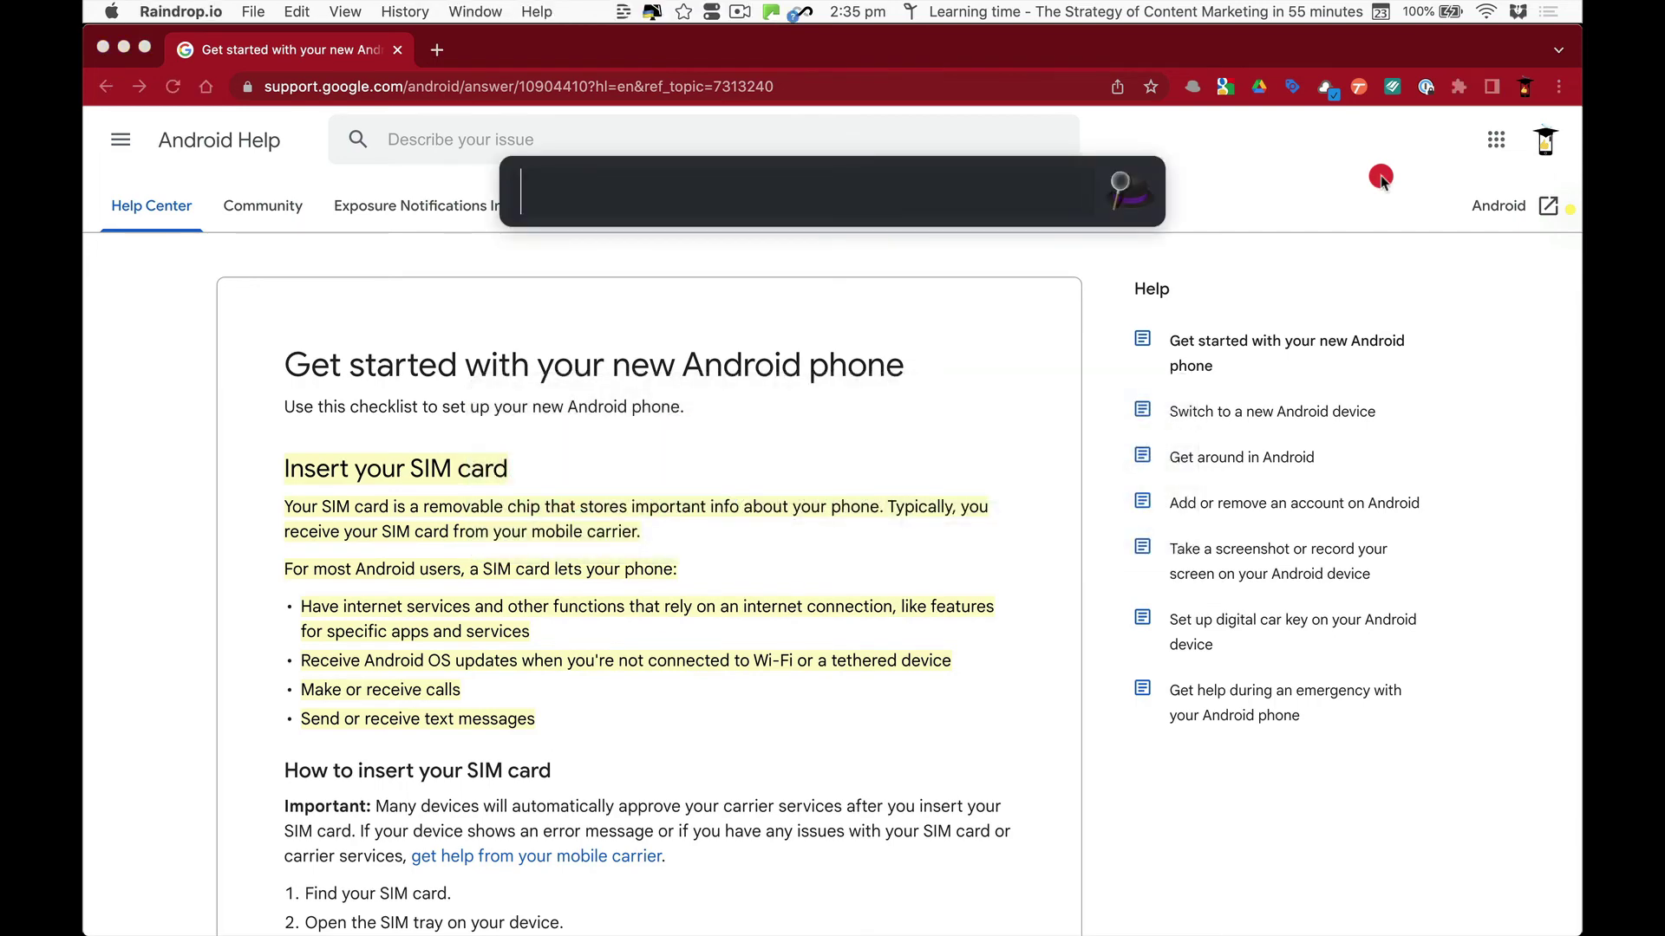
type("rai")
key("Return")
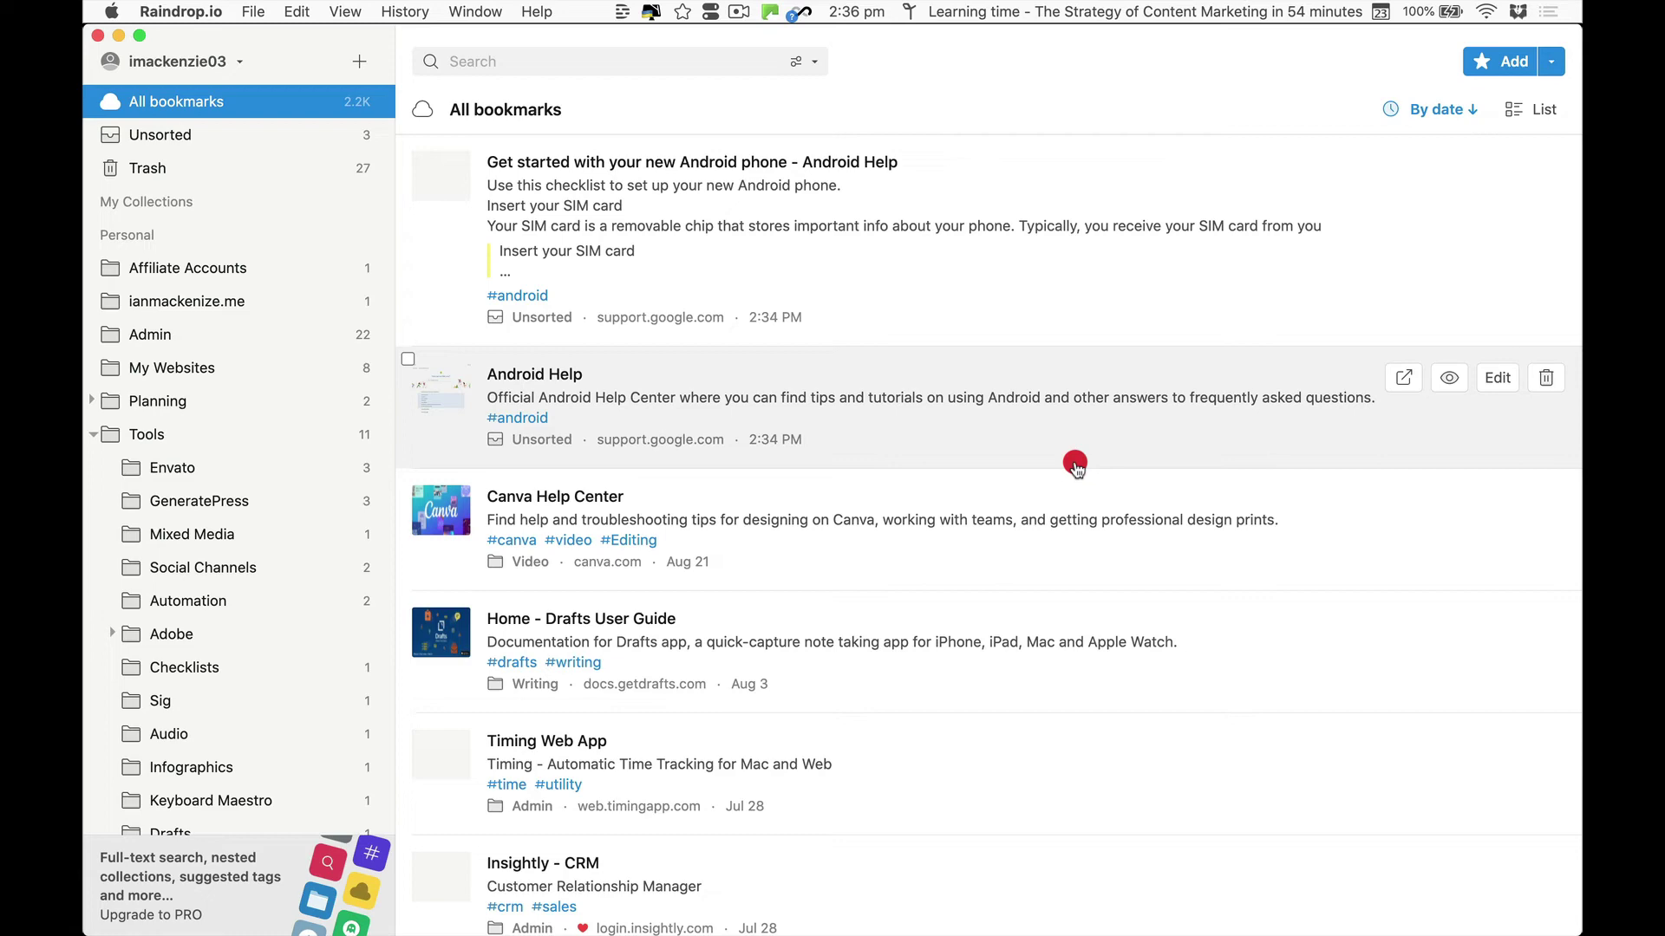
key("super+Tab")
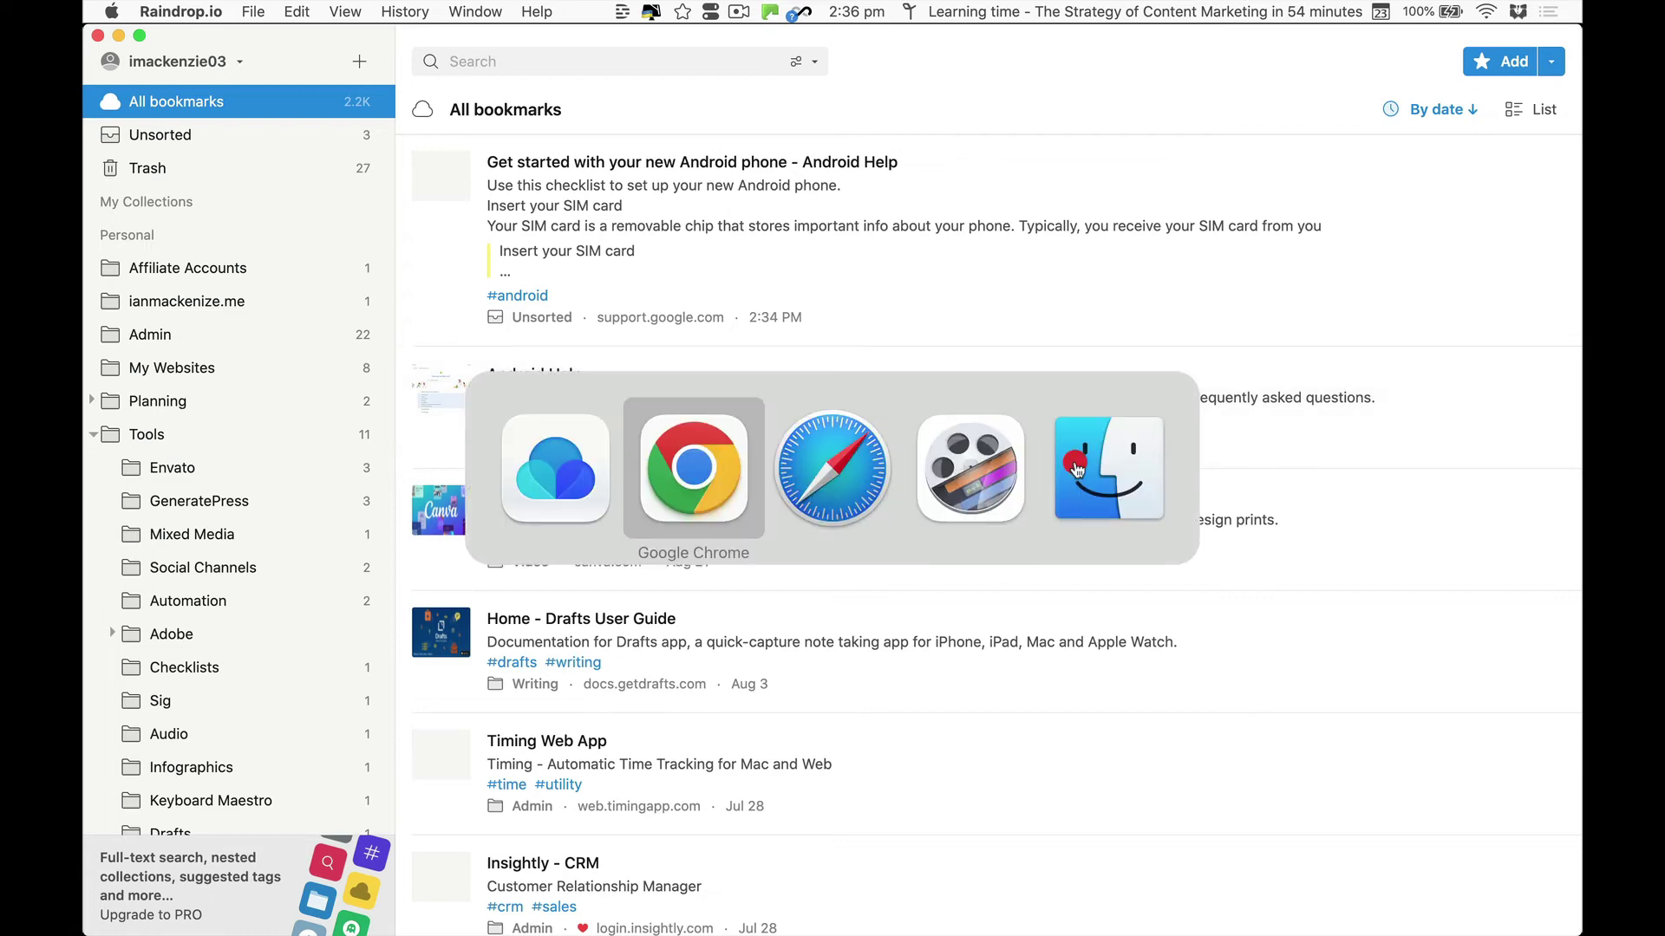
key("super+Tab")
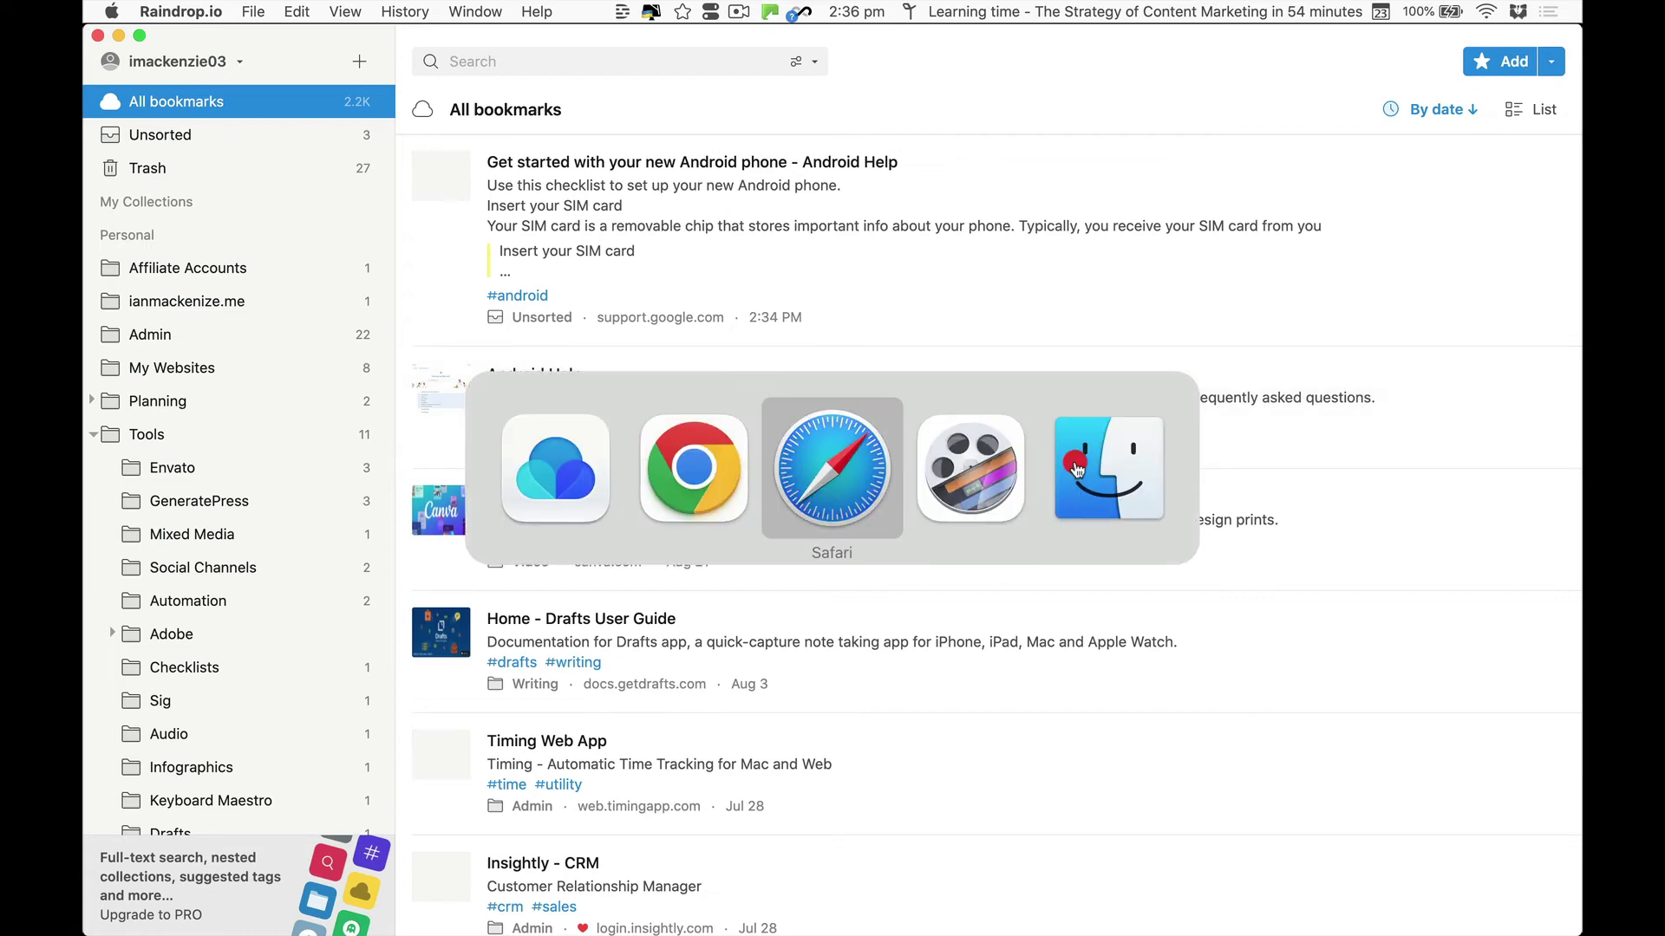
- Go to the Raindrop.io website tab in Safari and open its Pricing page
left_click(1089, 106)
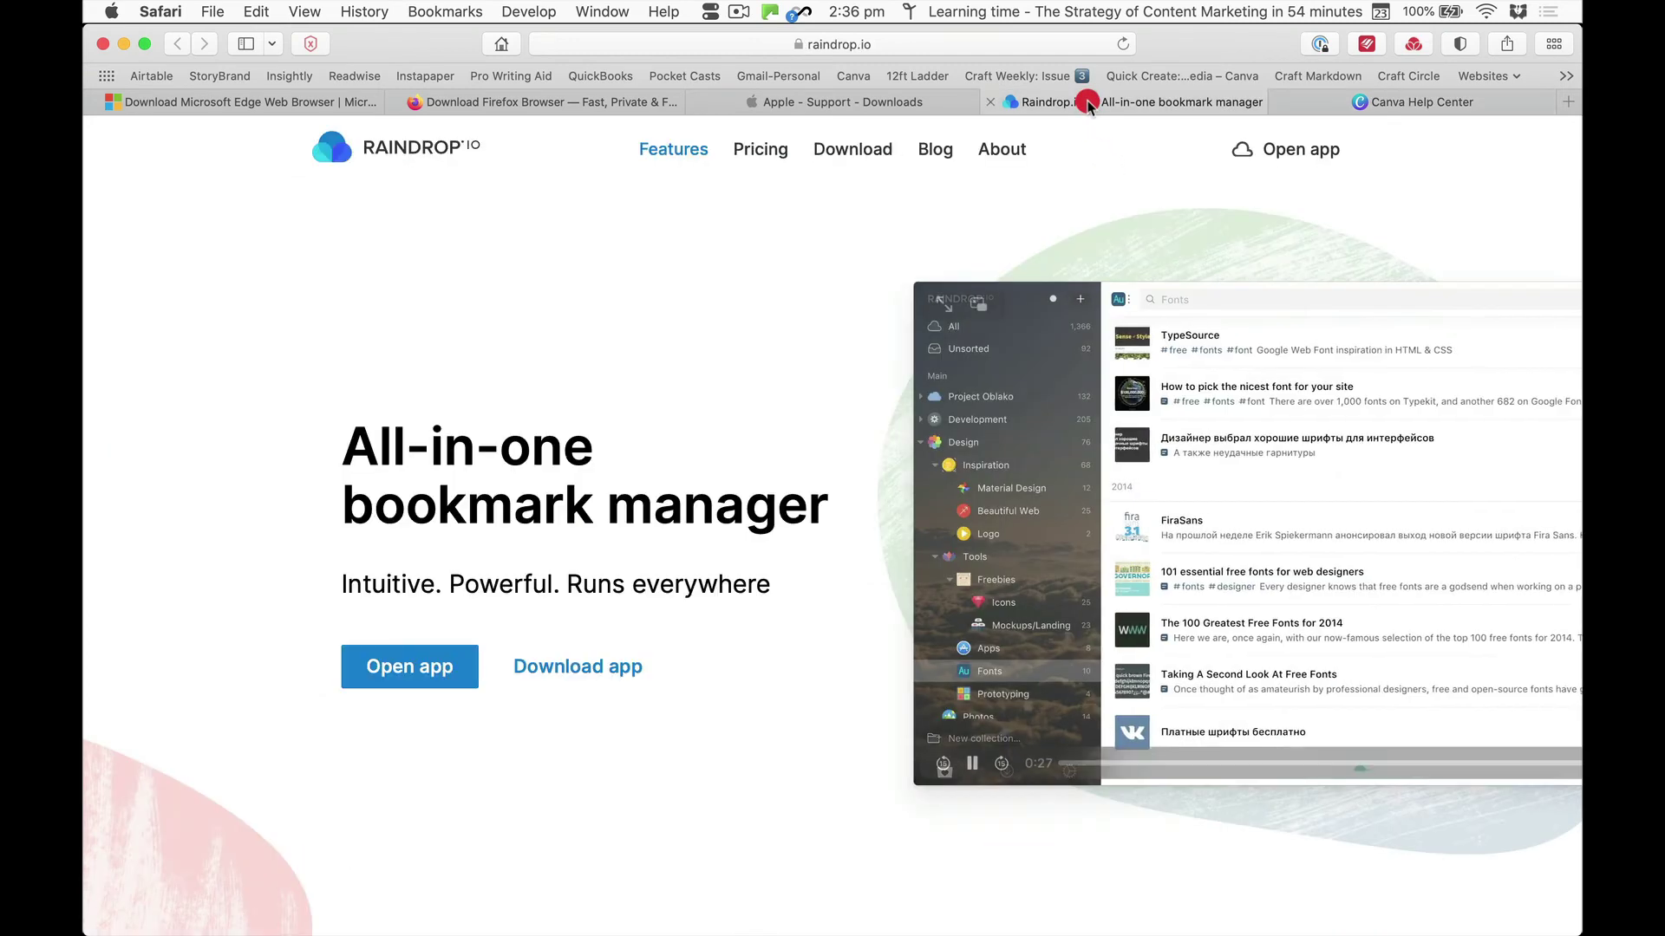
left_click(886, 52)
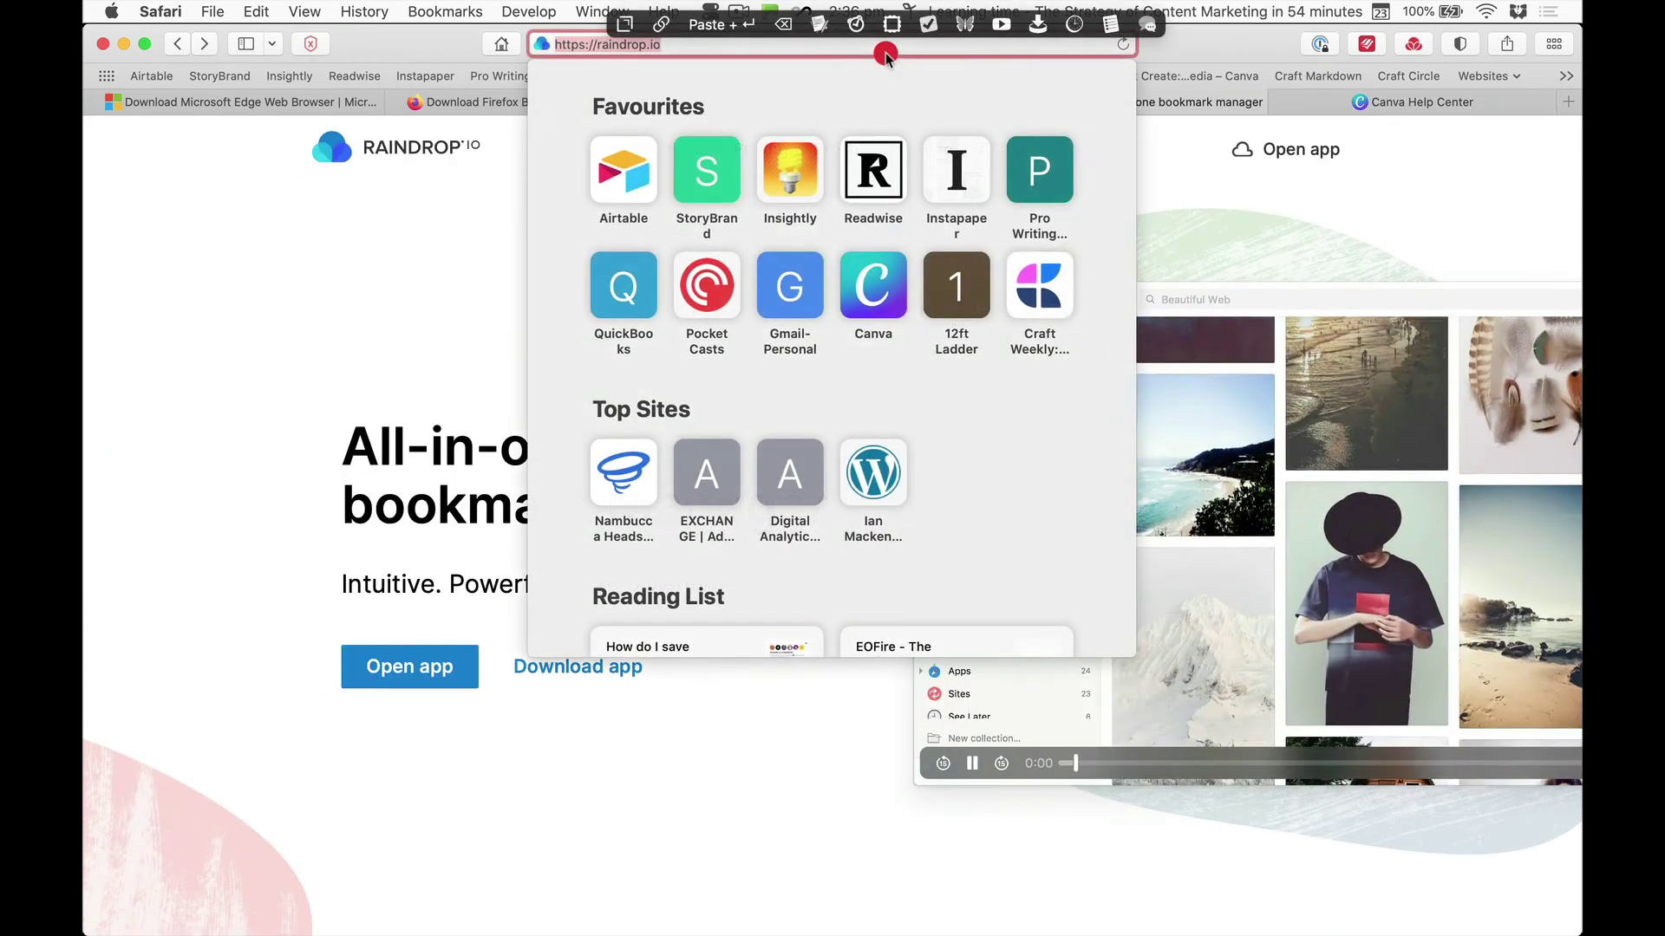
left_click(283, 320)
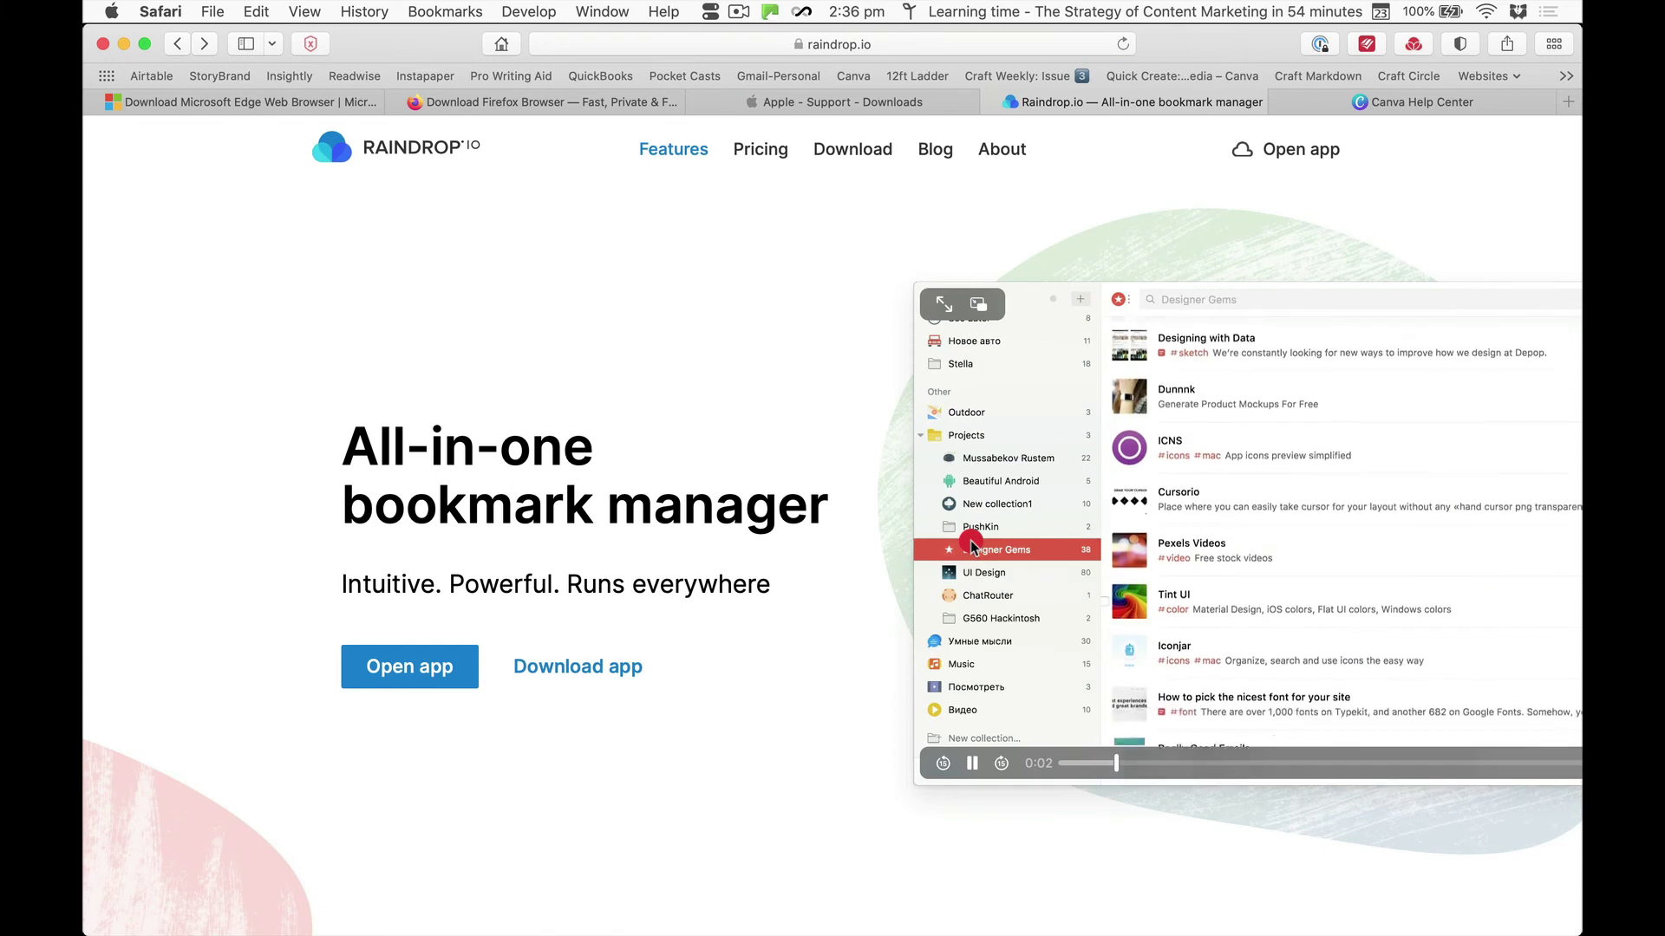
left_click(771, 149)
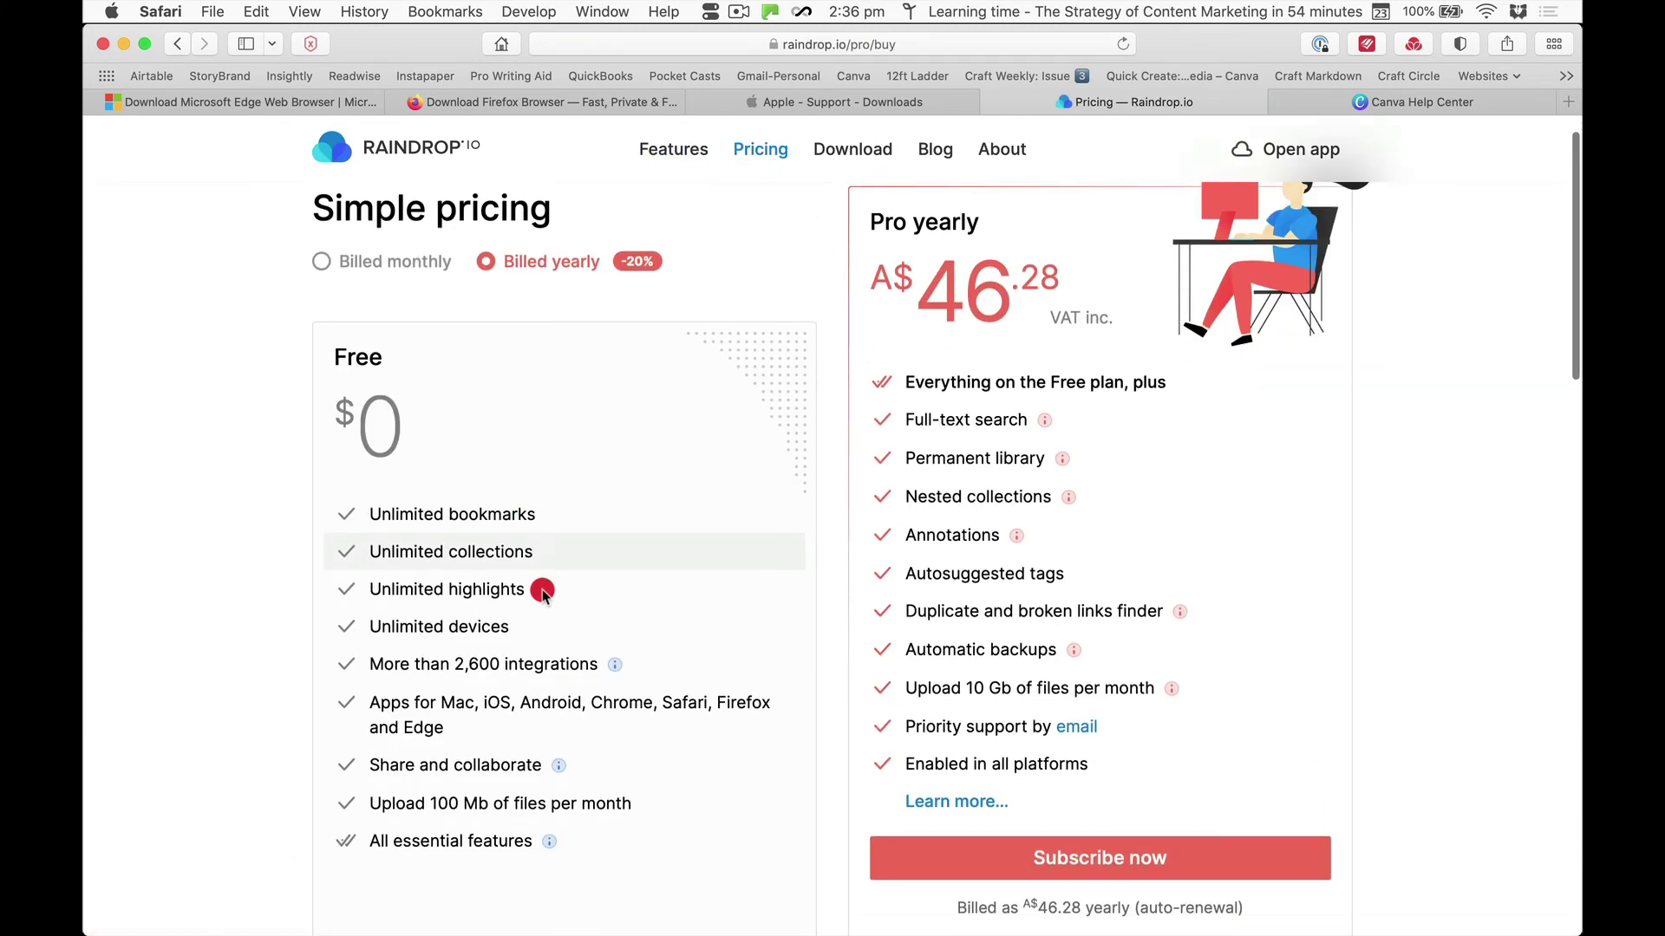
- Compare the Free plan with the A$46.28 Pro yearly plan, checking the Pro feature info notes
scroll(540, 588, "down", 3)
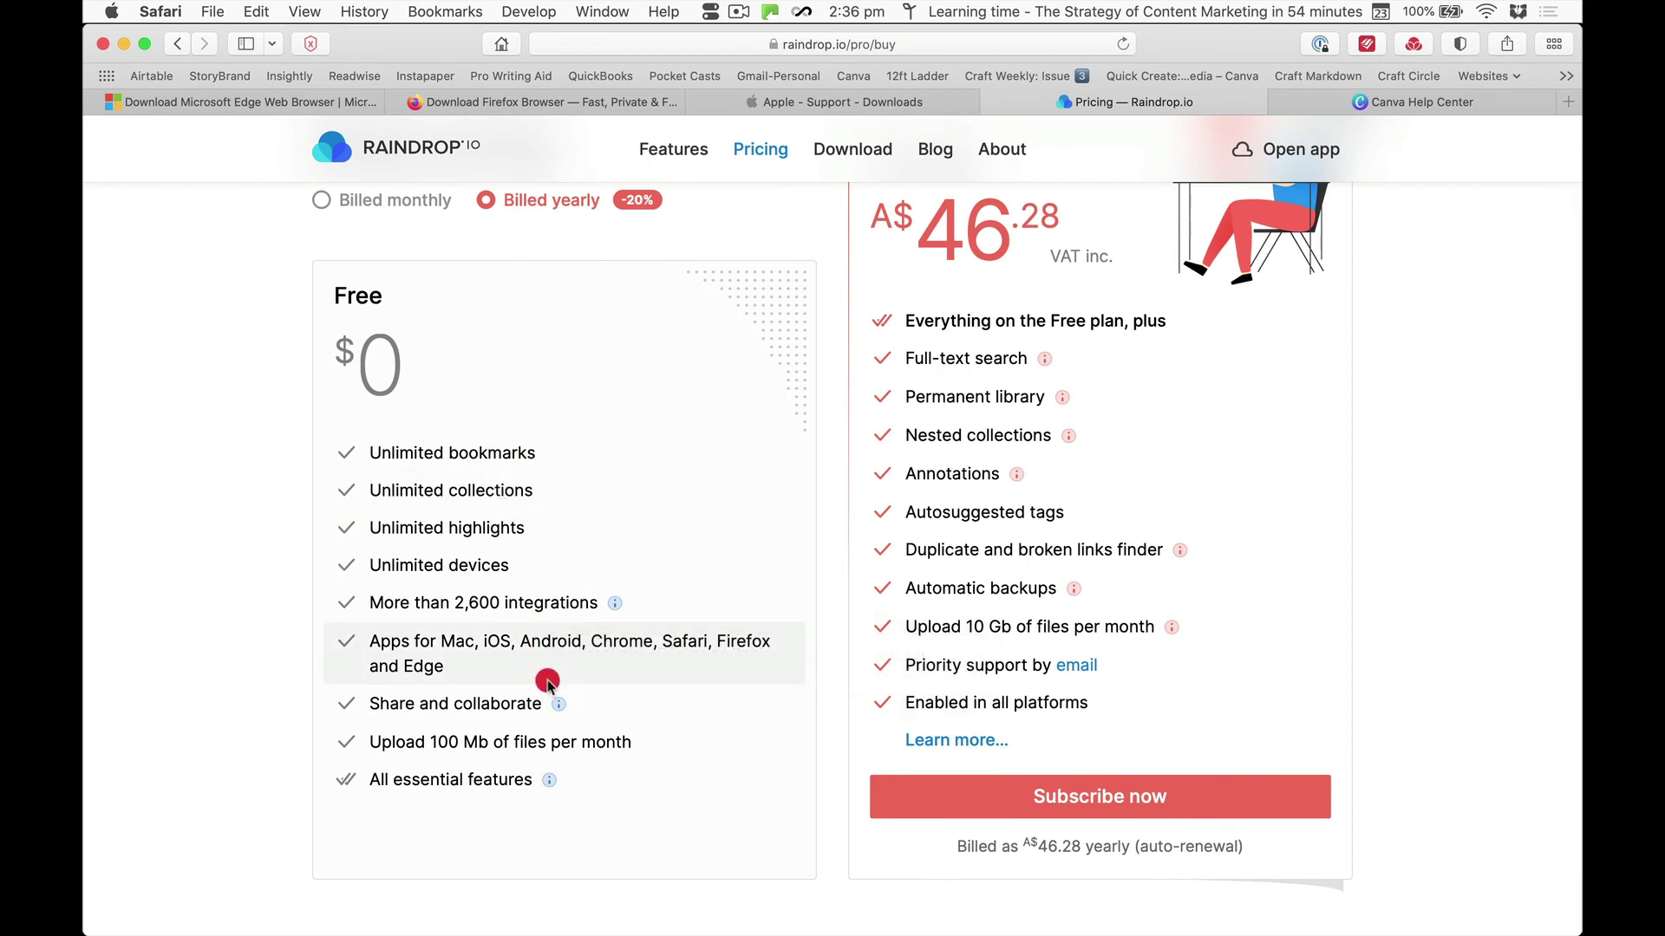
scroll(1320, 563, "up", 1)
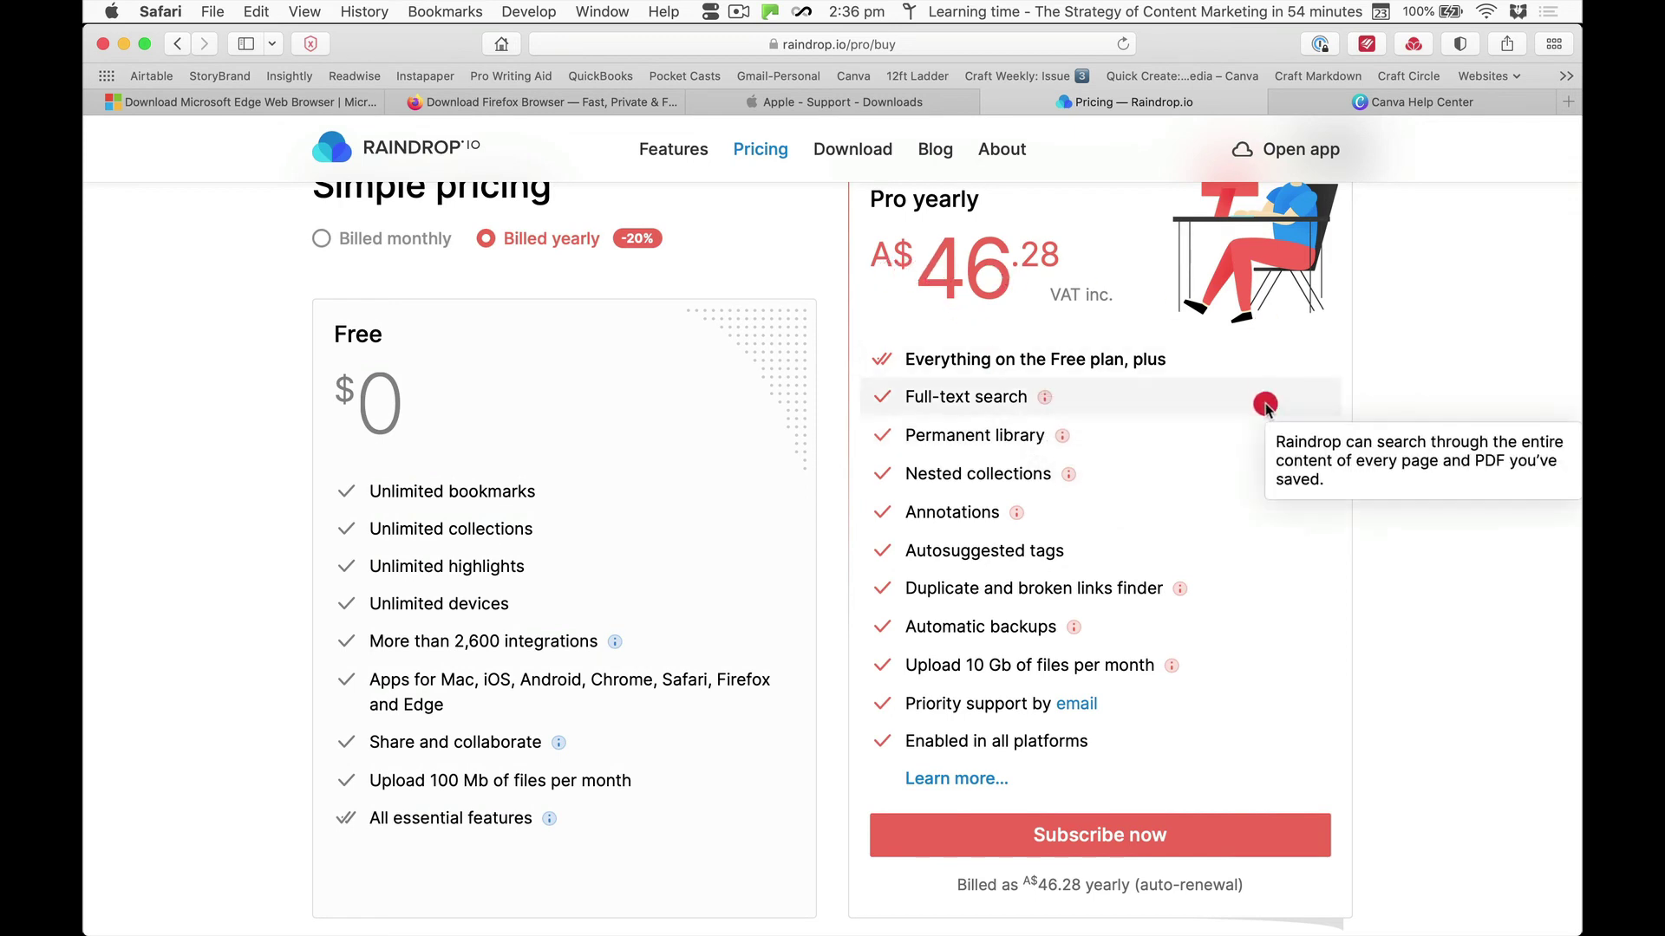
mouse_move(1040, 473)
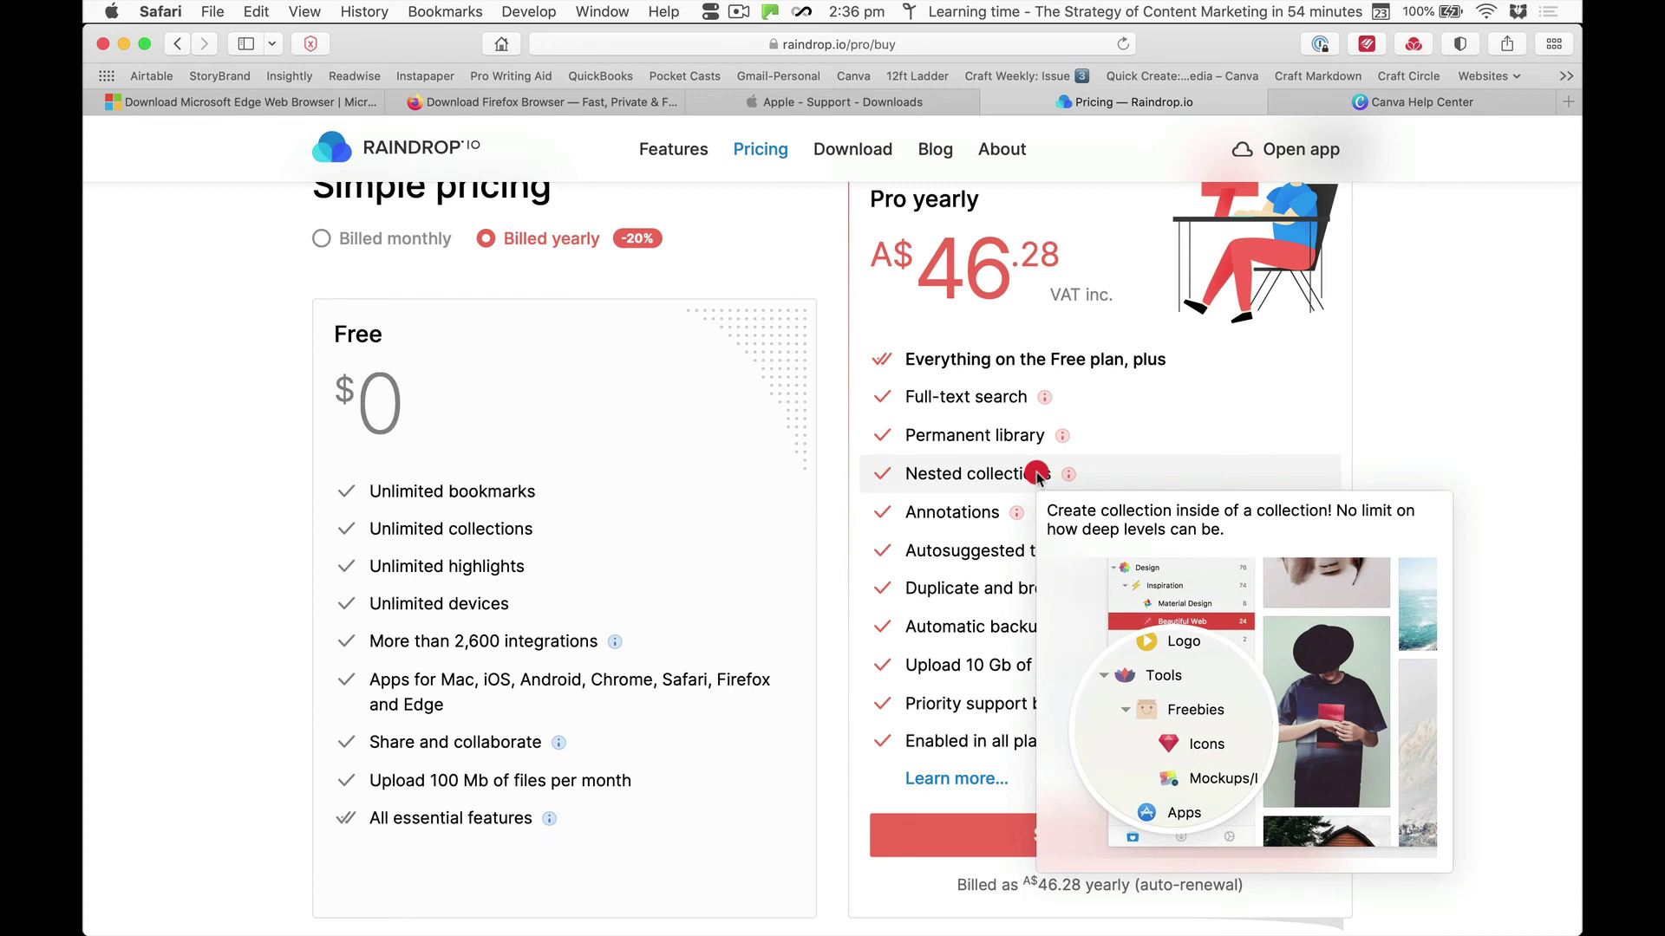
mouse_move(1036, 444)
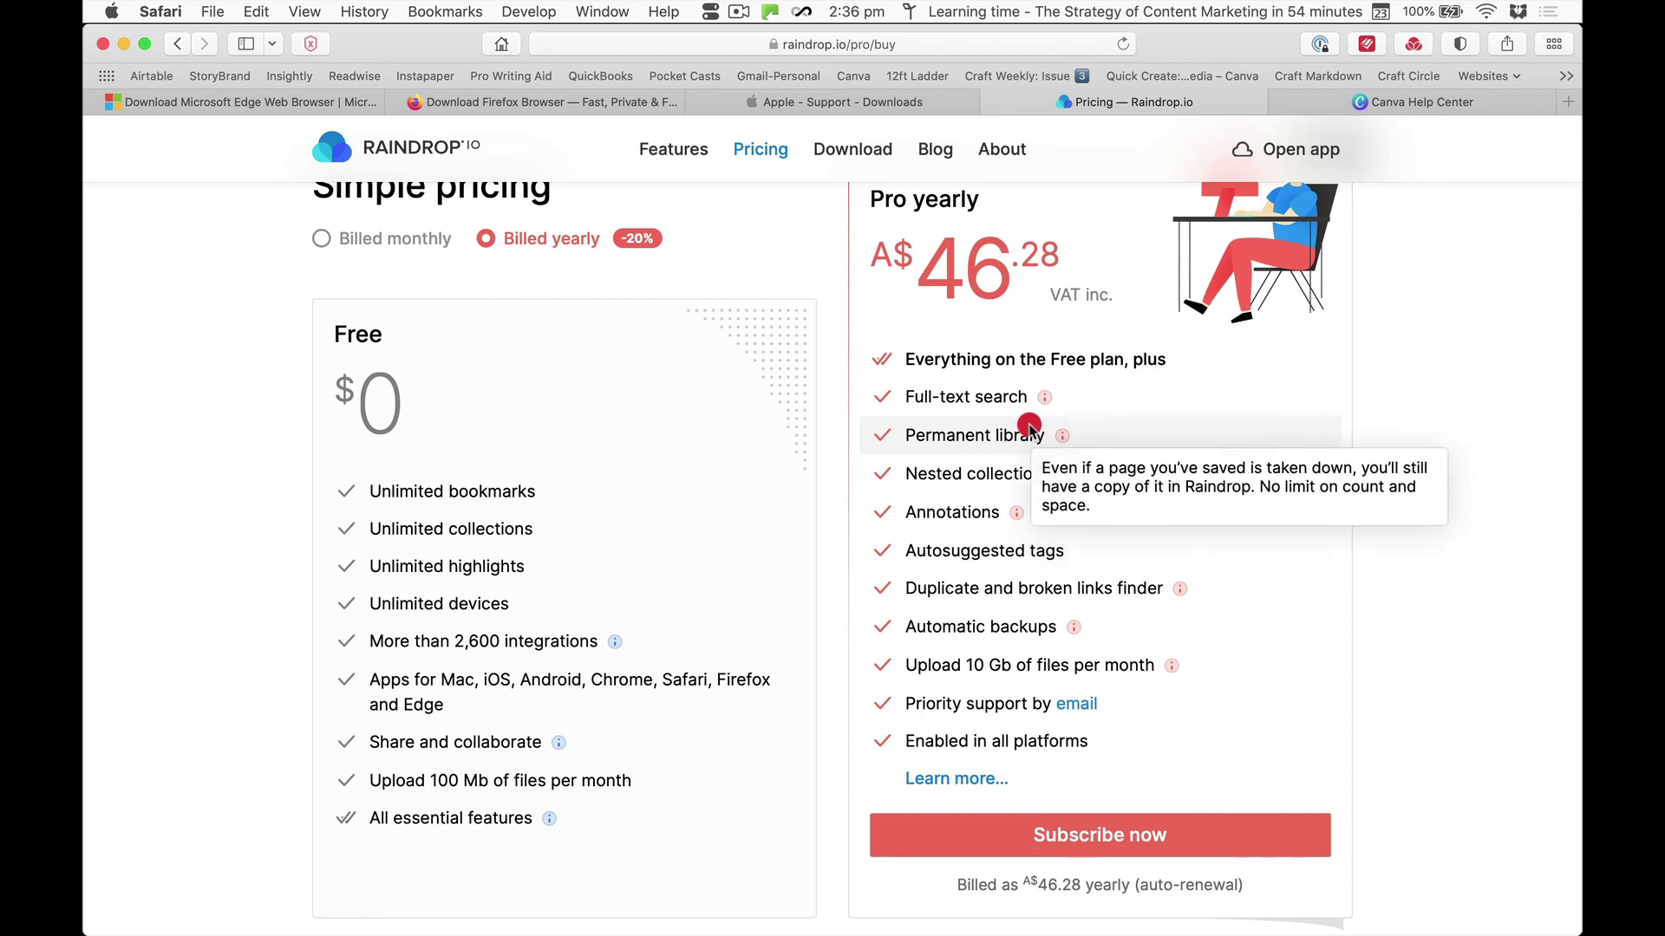
mouse_move(1026, 408)
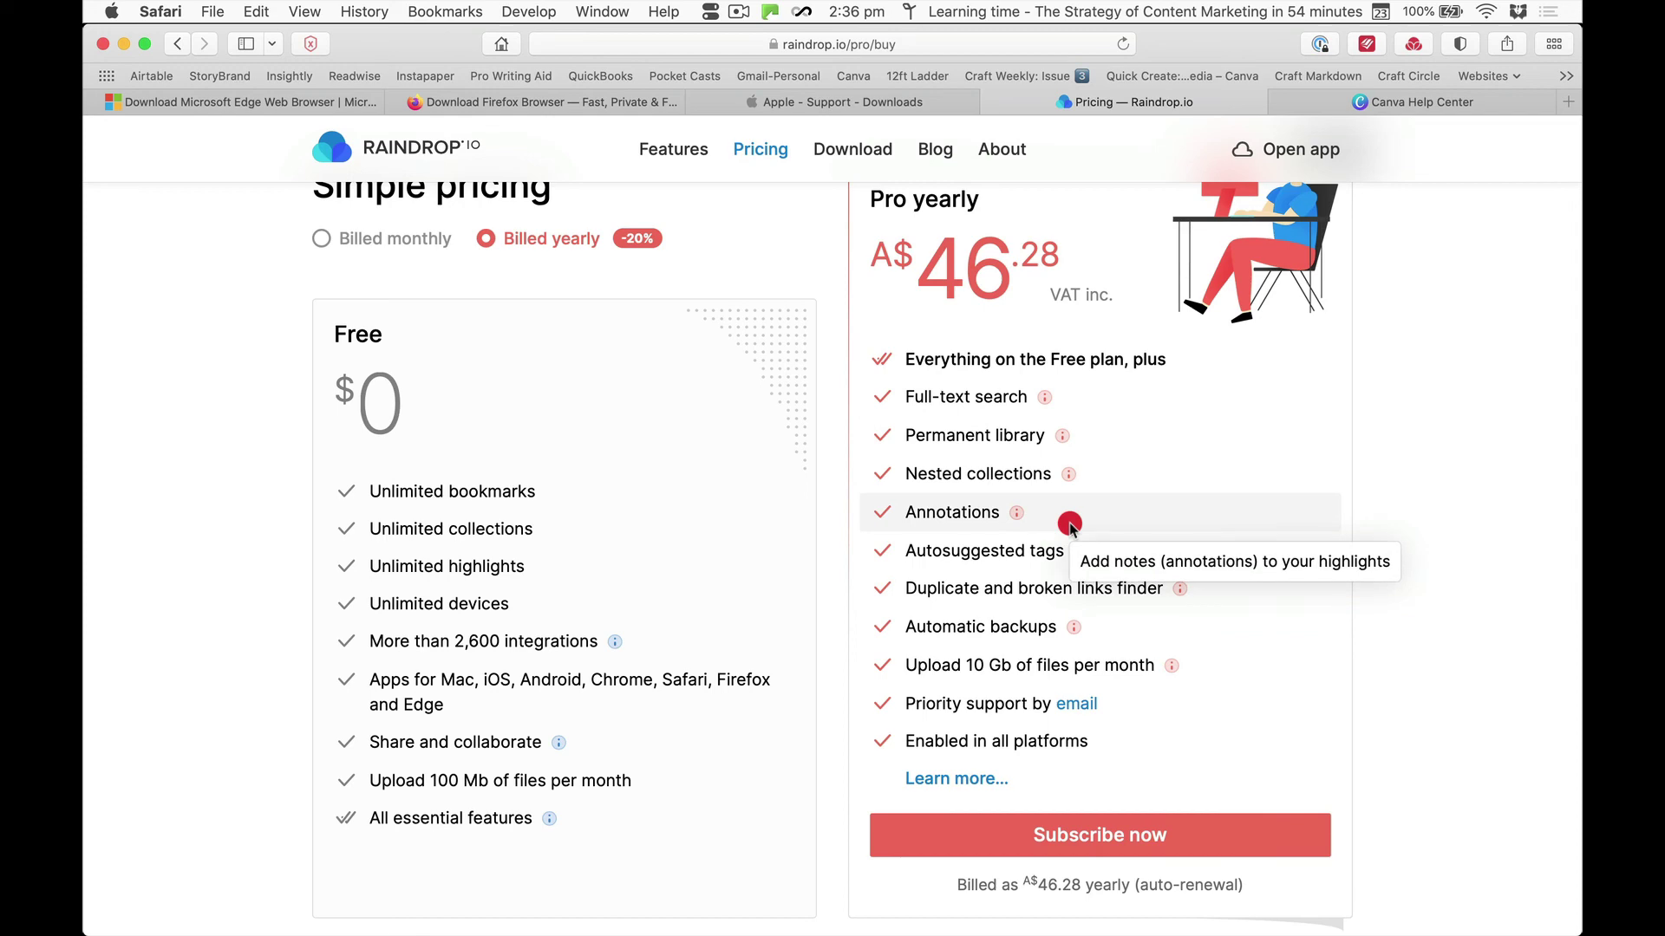
left_click(1411, 36)
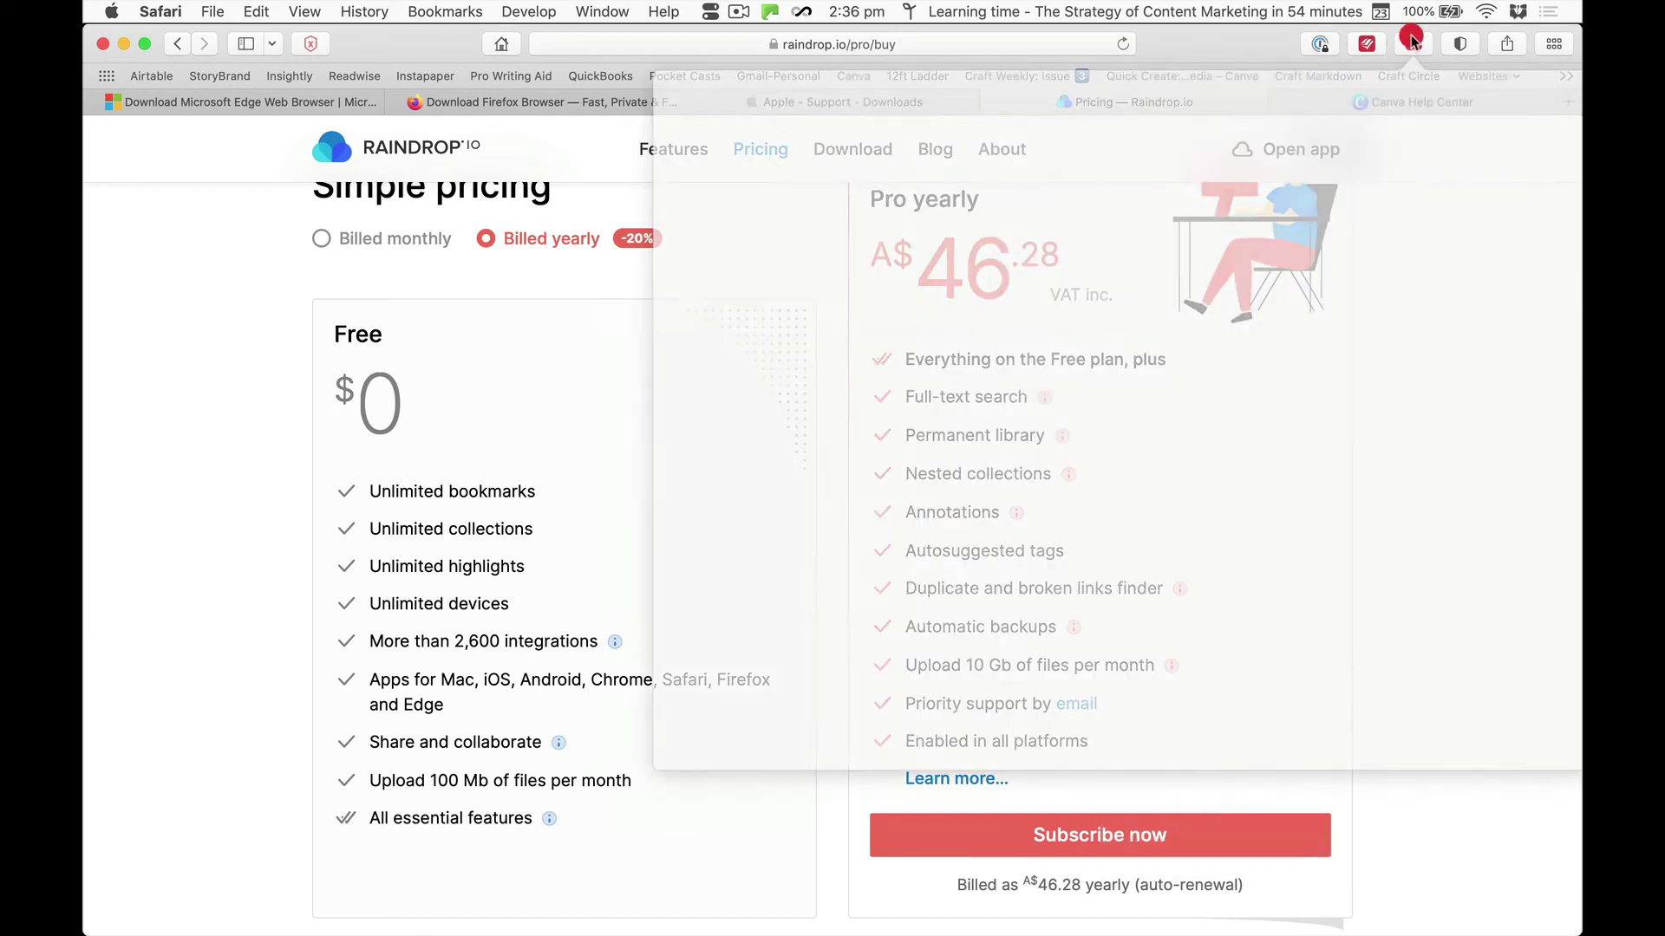
left_click(1468, 94)
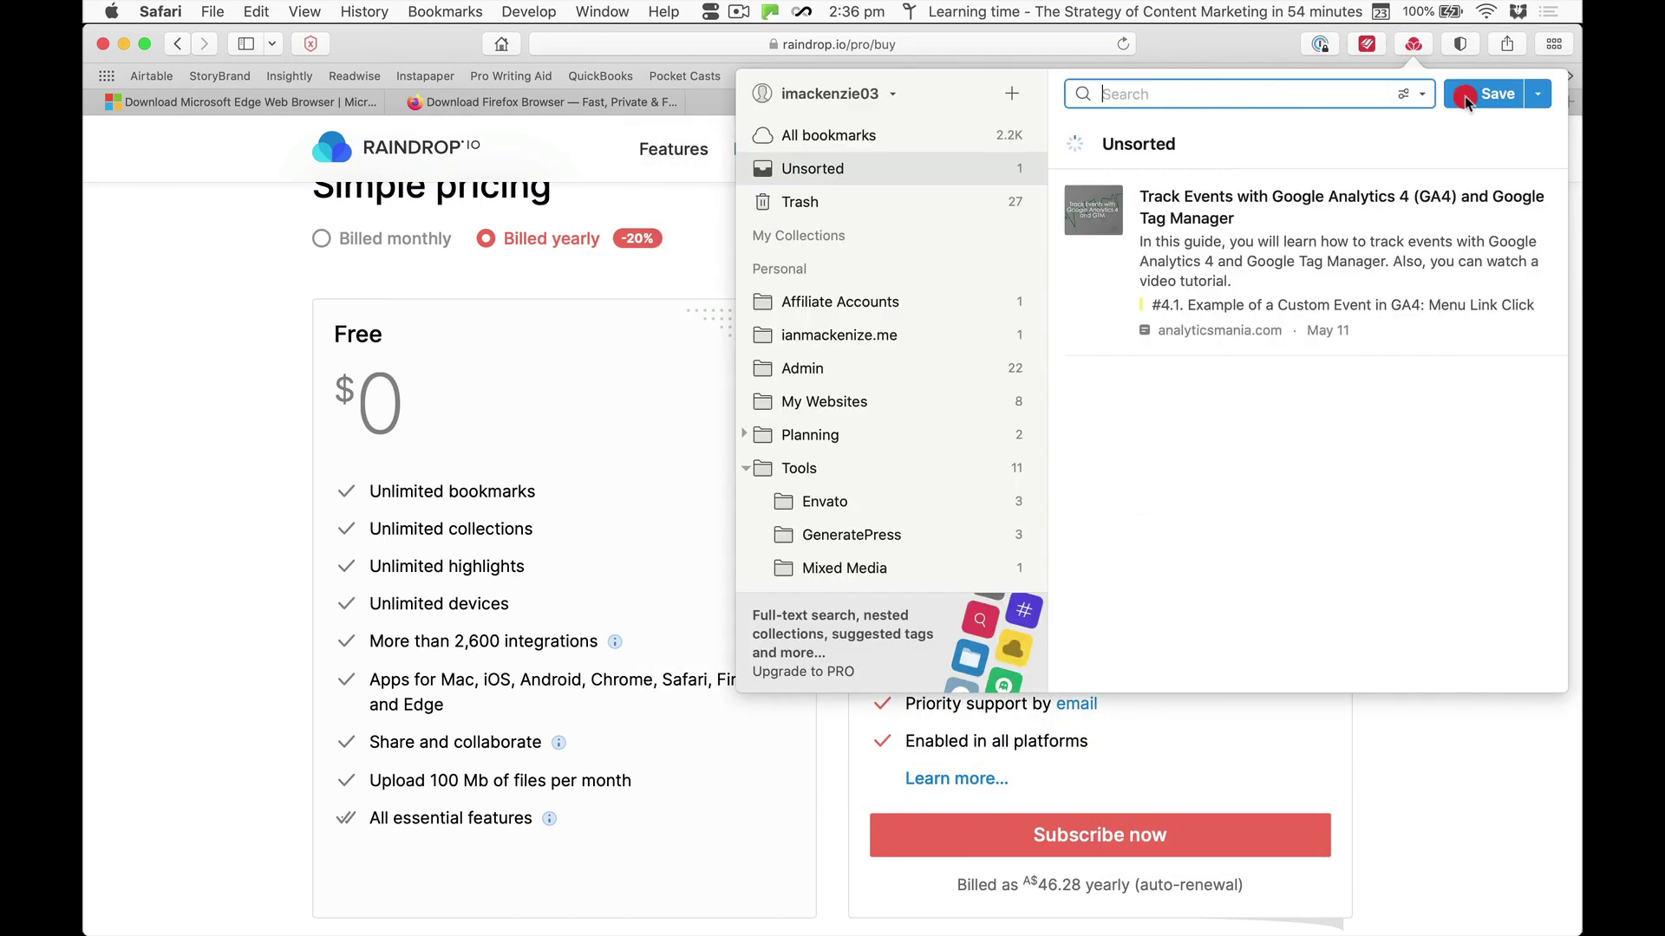
left_click(648, 416)
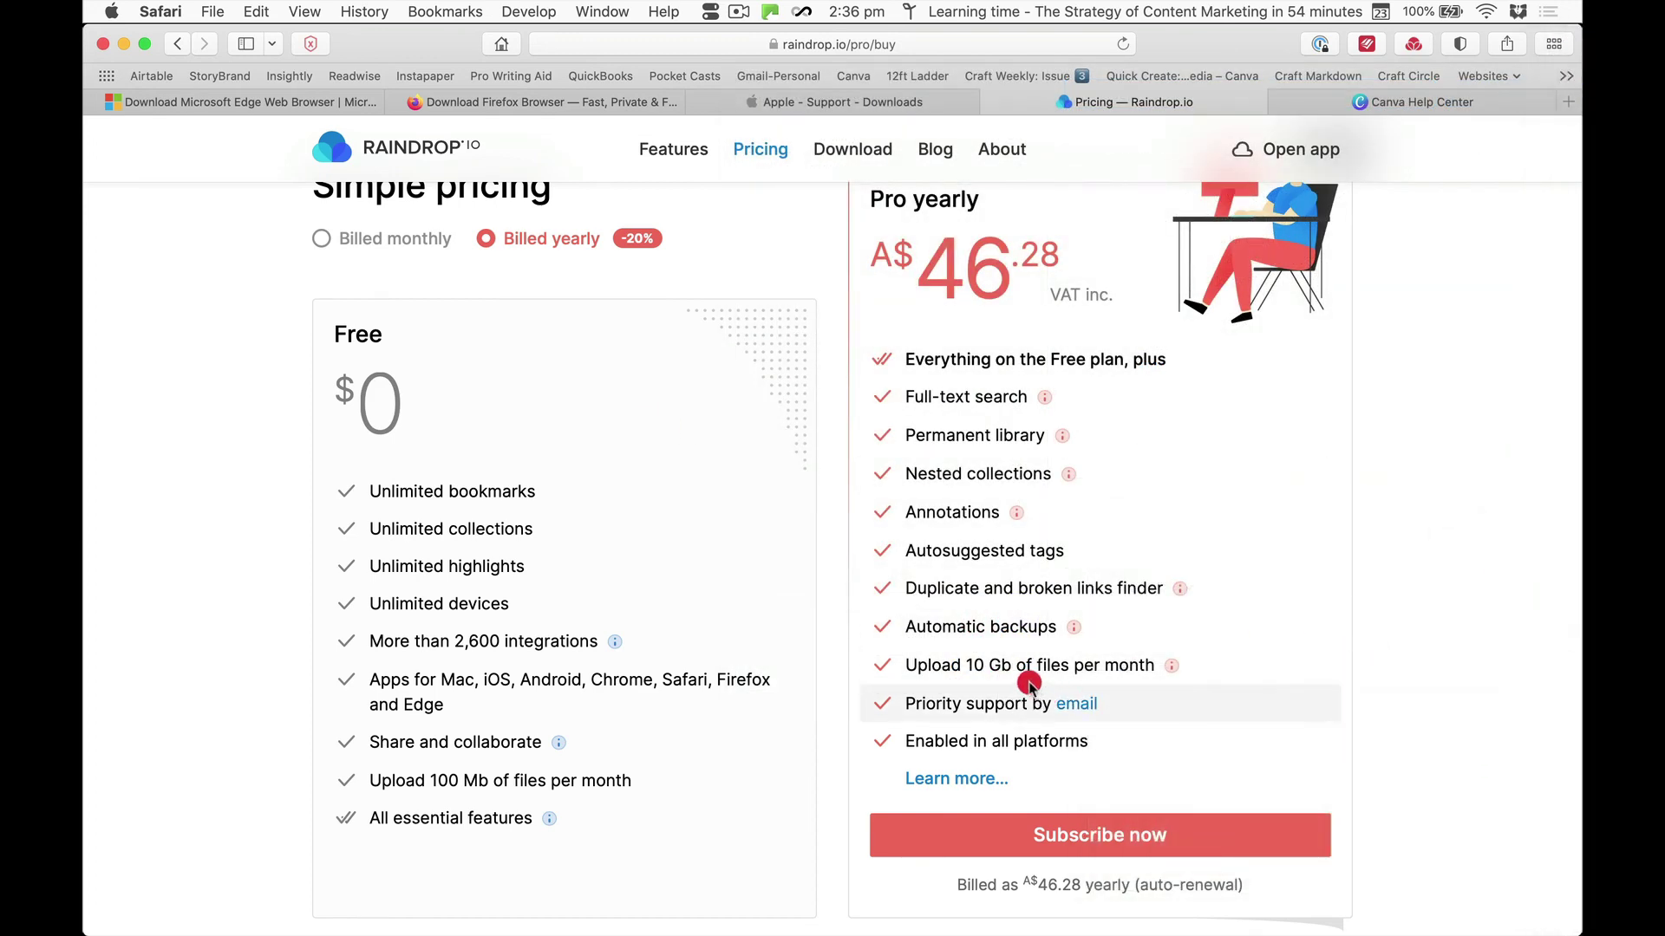
mouse_move(1014, 669)
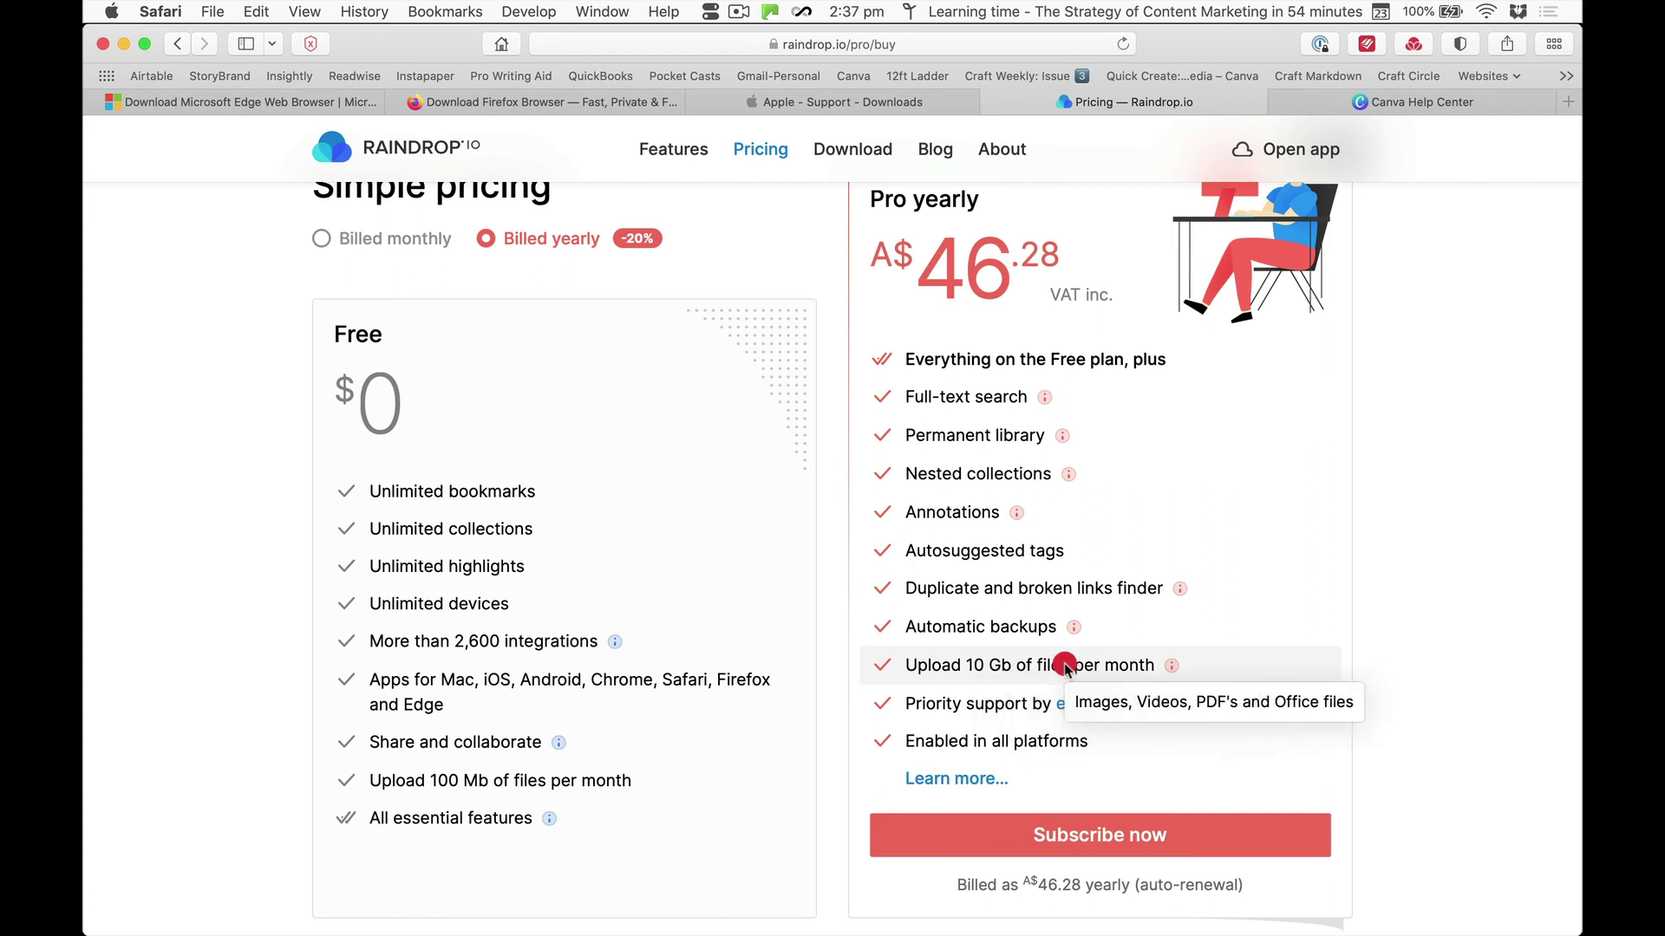